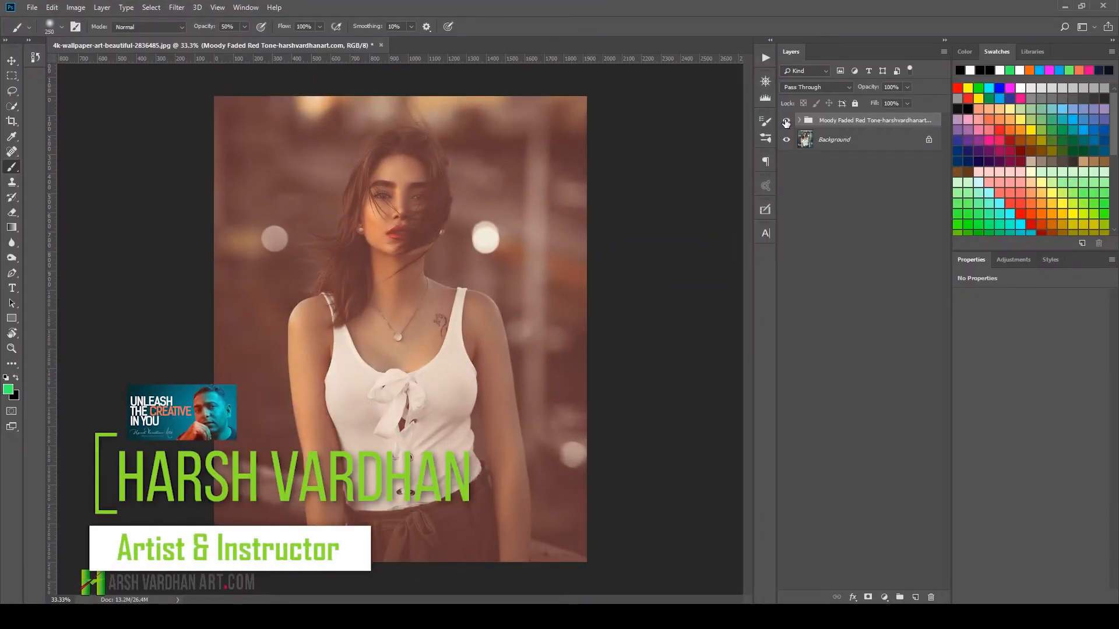
# Step: Compare the photo with and without the Moody Faded Red Tone group, and delete that group from the layer stack
pyautogui.click(785, 121)
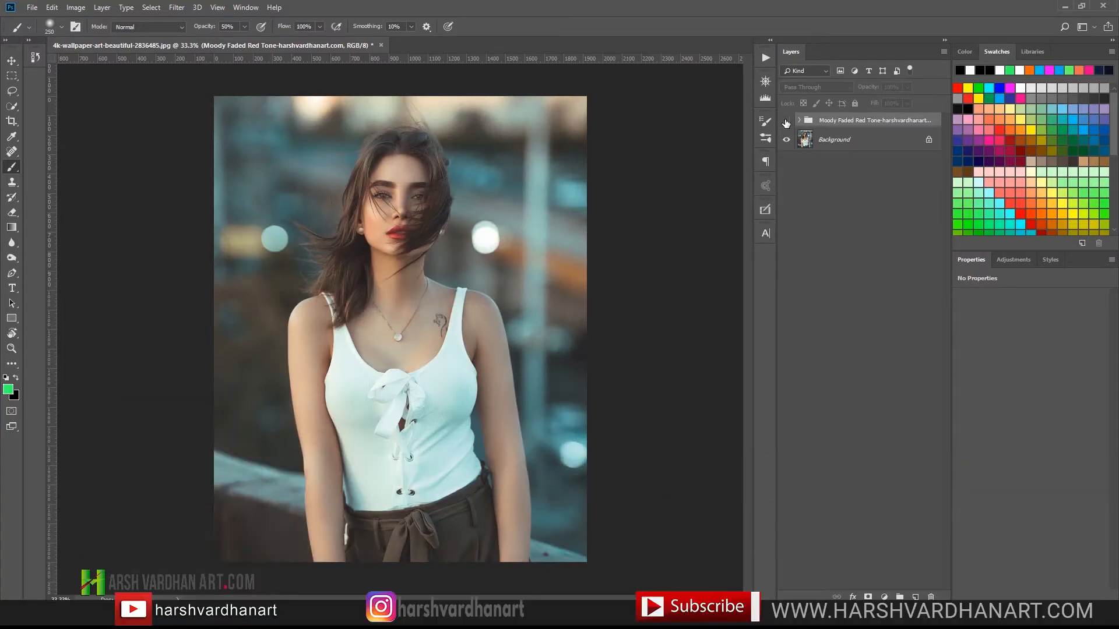
pyautogui.click(785, 121)
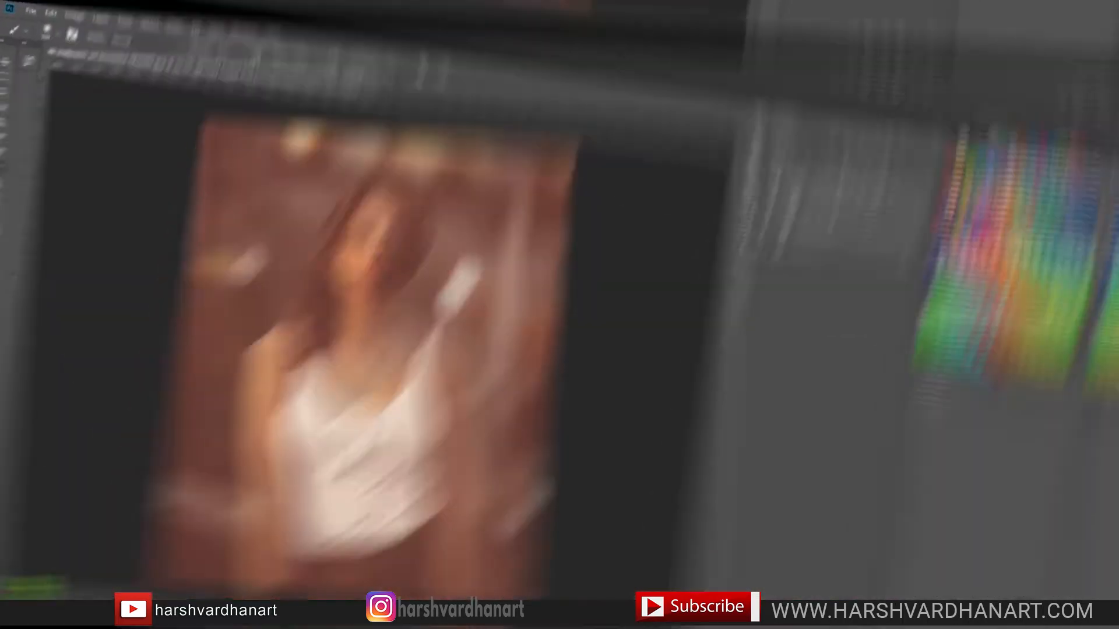
pyautogui.click(785, 122)
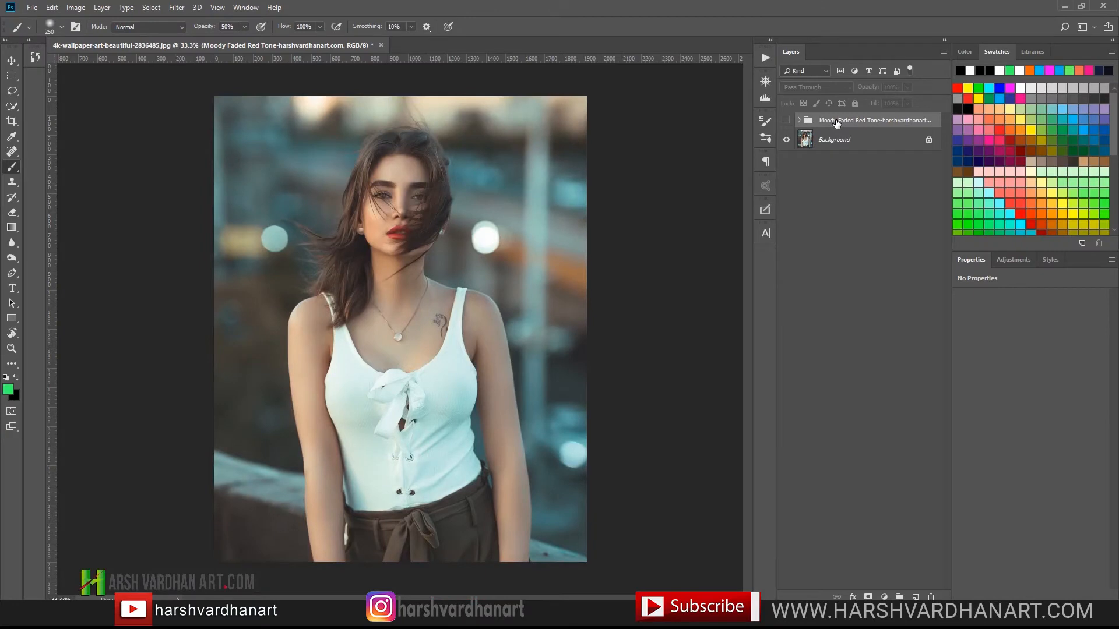
pyautogui.press('Delete')
# Step: Create a new action set named "Moody Faded Red Tone-harshvardhanart.com"
pyautogui.click(765, 58)
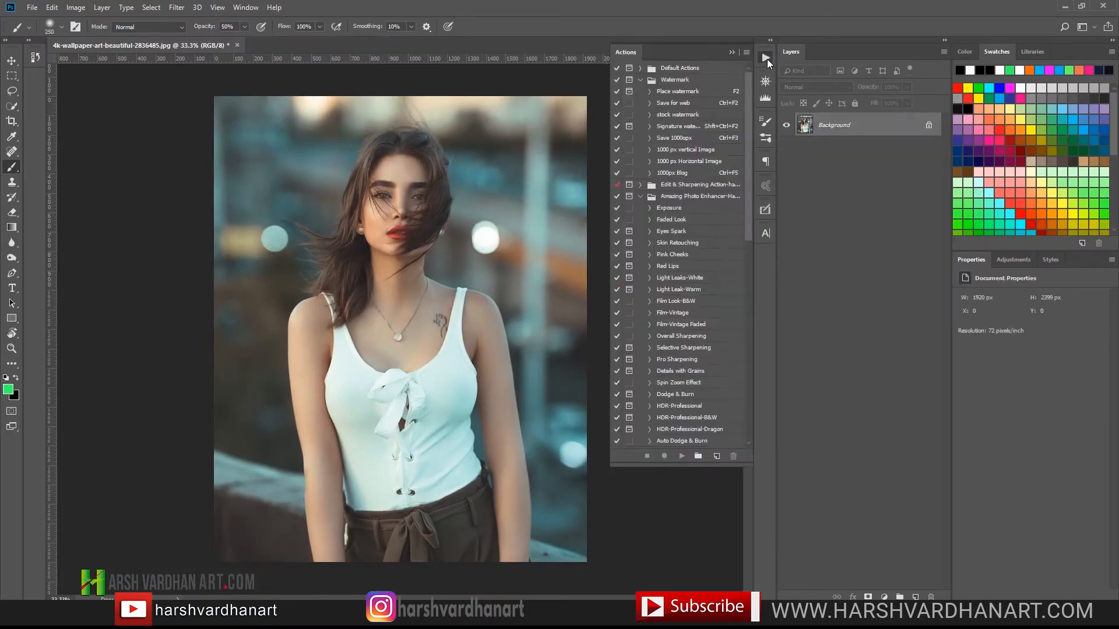
pyautogui.moveTo(747, 93); pyautogui.dragTo(747, 290)
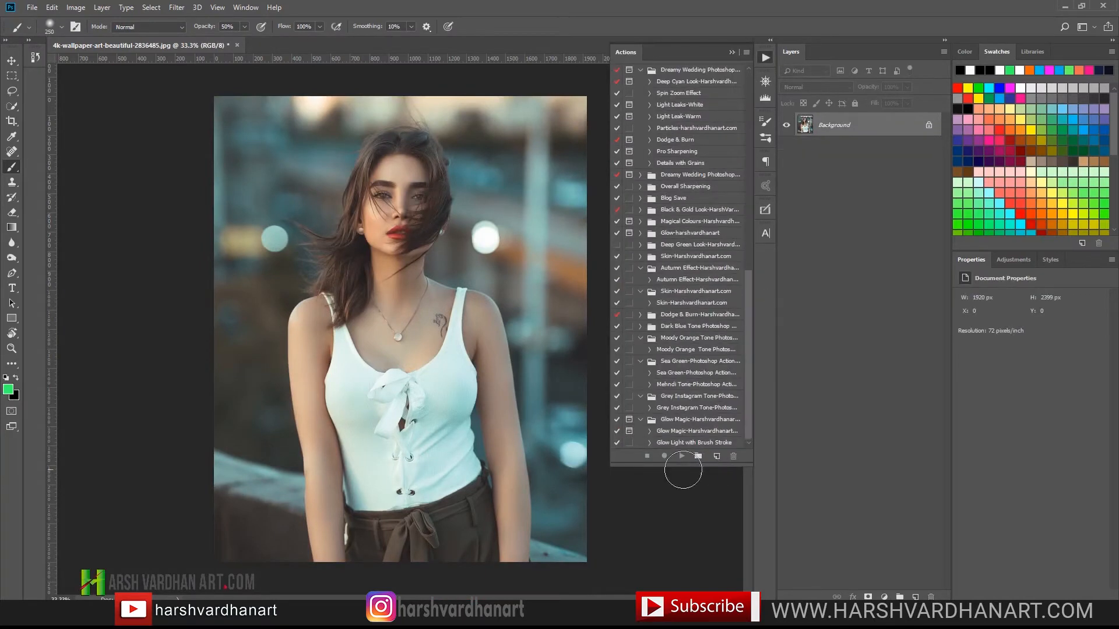
pyautogui.click(697, 456)
pyautogui.hotkey('ctrl', 'v')
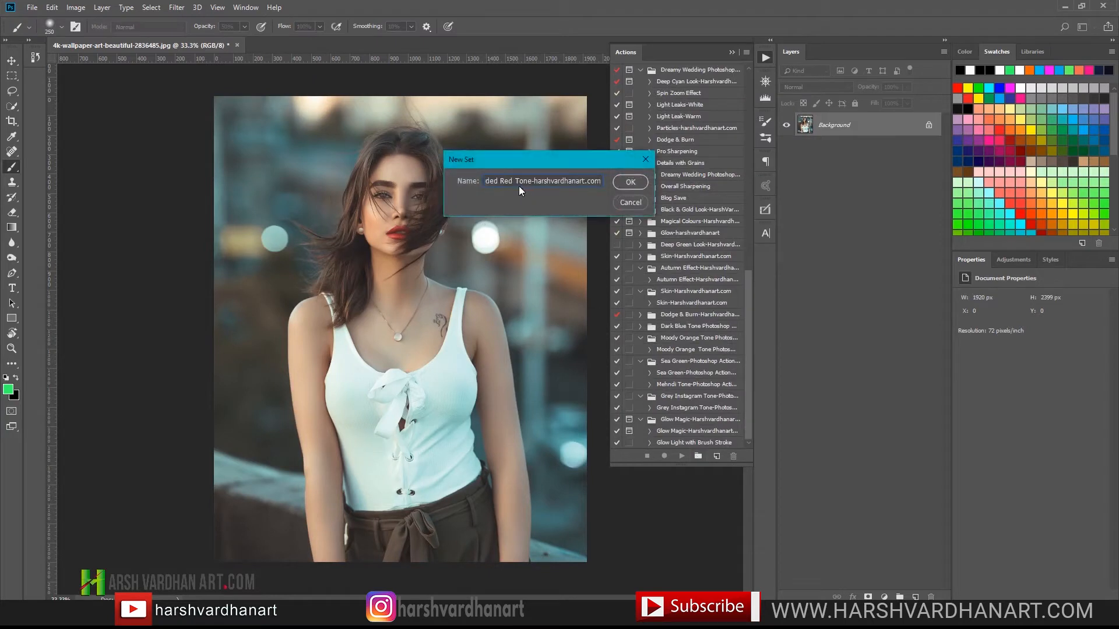
pyautogui.click(629, 182)
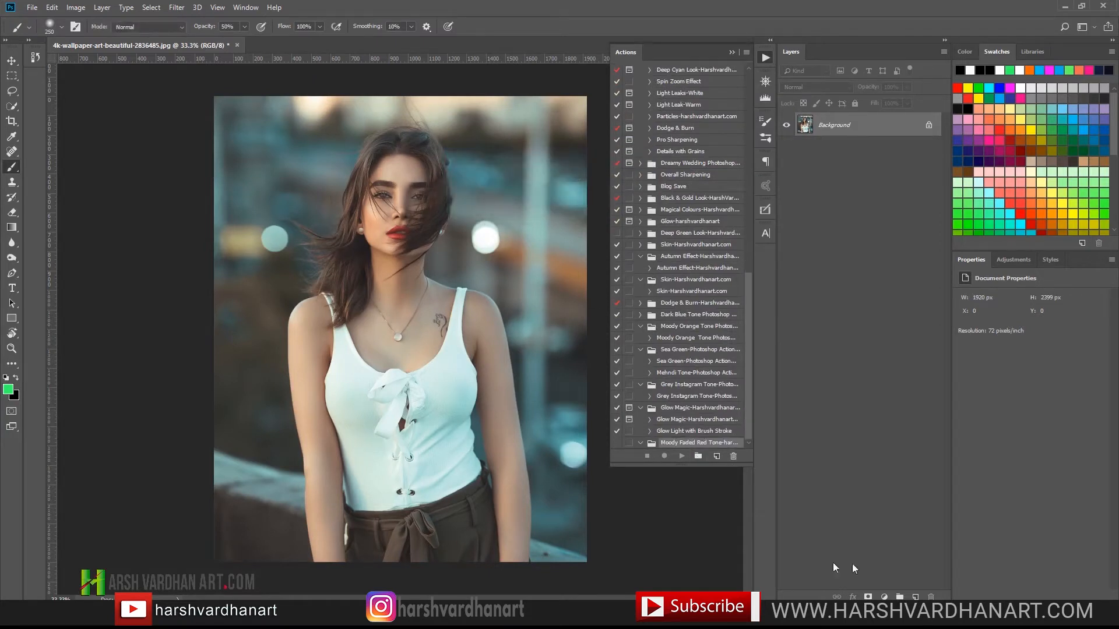
# Step: Start recording a new action, also named Moody Faded Red Tone-harshvardhanart.com, inside the Moody Faded Red Tone set
pyautogui.click(716, 457)
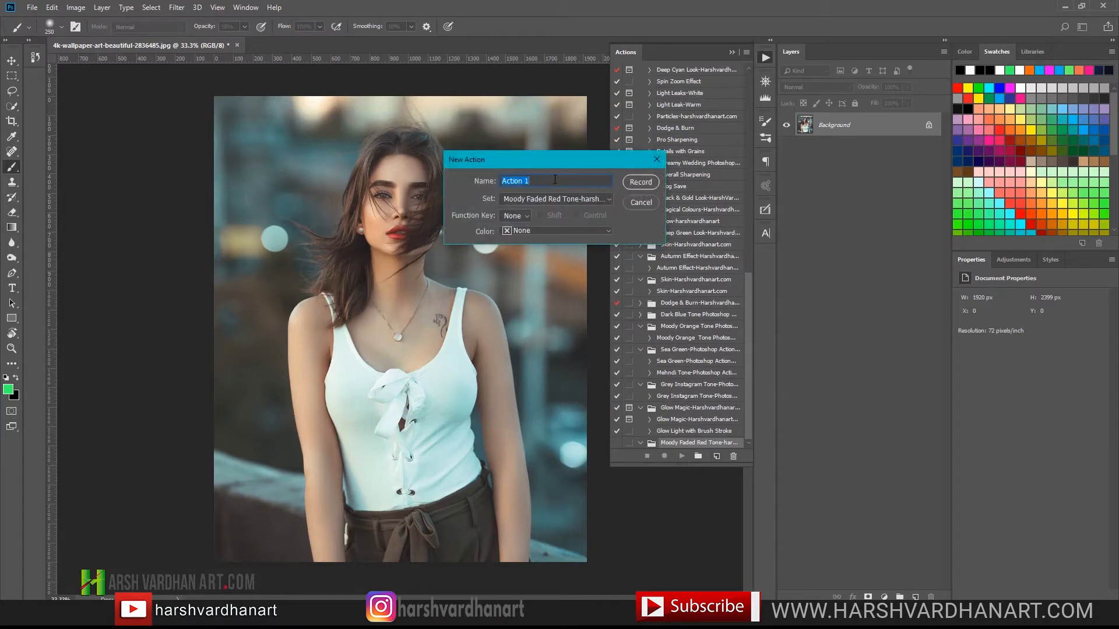
pyautogui.hotkey('ctrl', 'v')
pyautogui.click(641, 182)
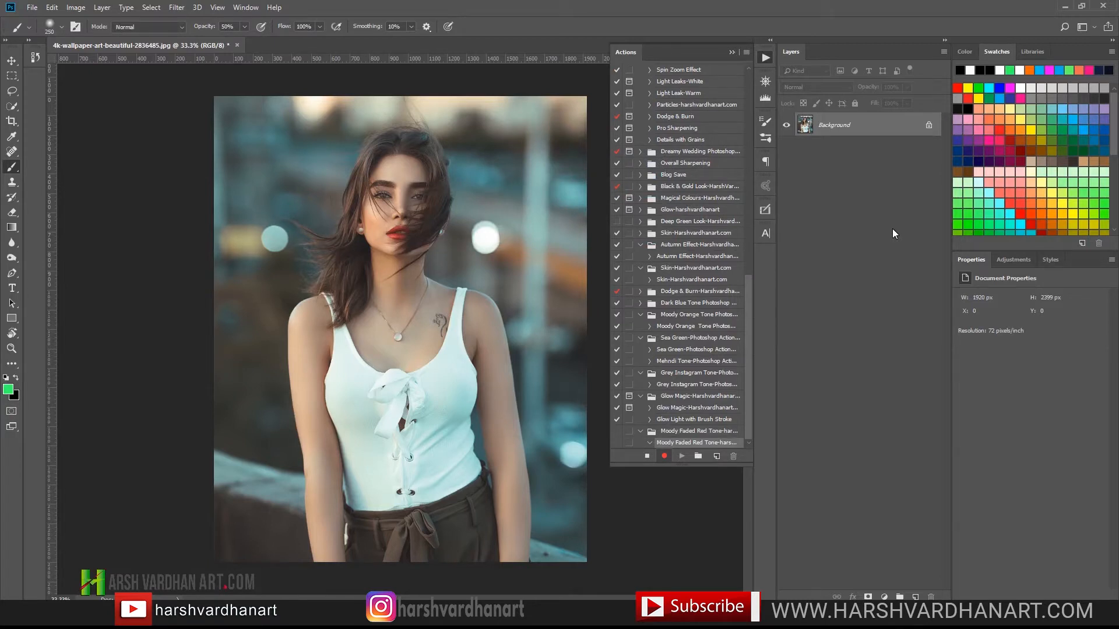
# Step: Create a layer named "new", stamp all visible content into it, and convert it to a smart object
pyautogui.hotkey('ctrl', 'shift', 'n')
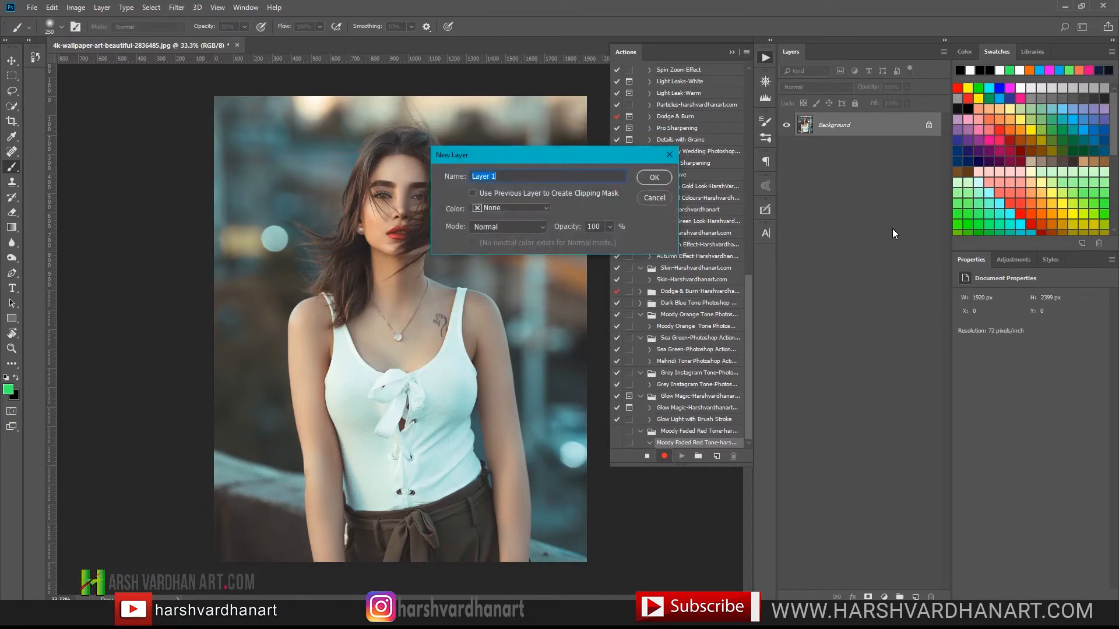
pyautogui.write('new')
pyautogui.press('Return')
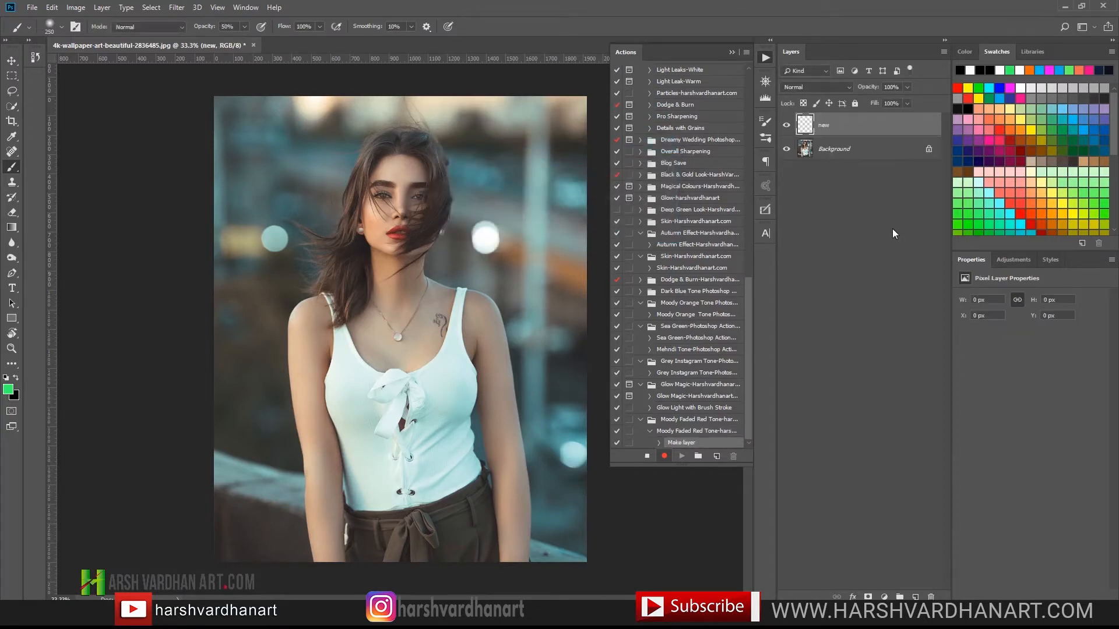
pyautogui.hotkey('ctrl', 'shift', 'alt', 'e')
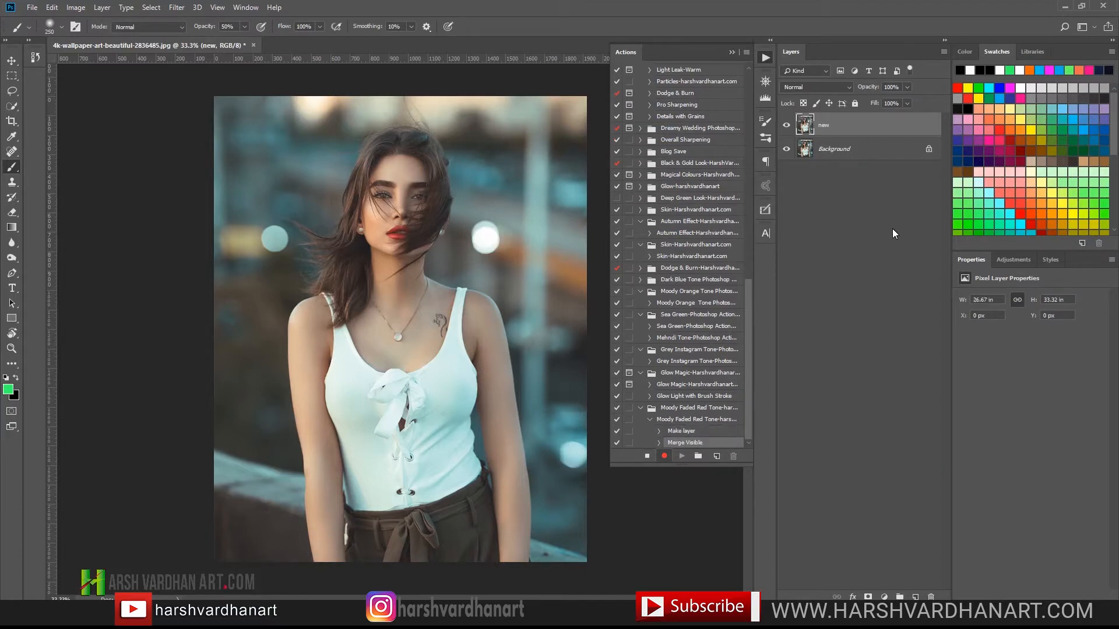
pyautogui.rightClick(908, 118)
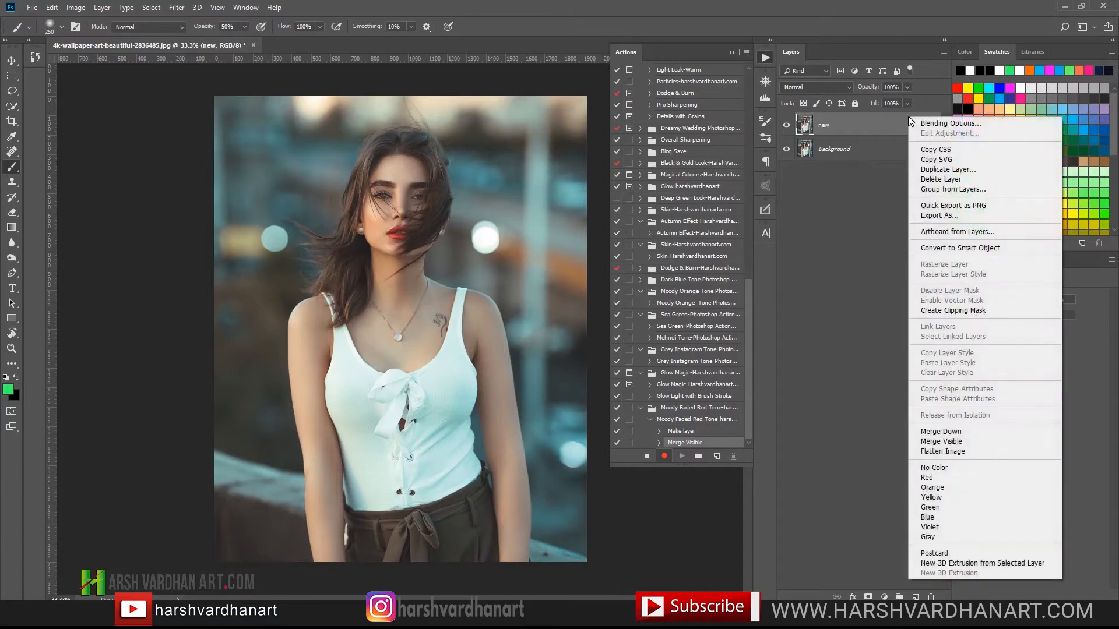
pyautogui.click(945, 248)
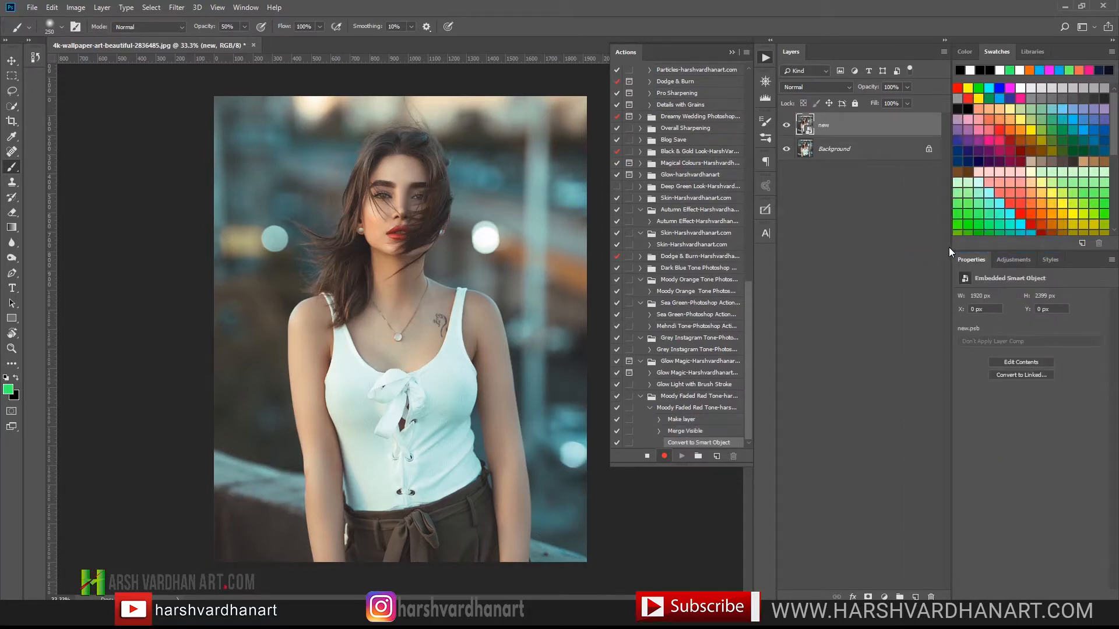
# Step: Open the Camera Raw filter on the "new" layer and set its point tone curve to the Red channel
pyautogui.click(177, 7)
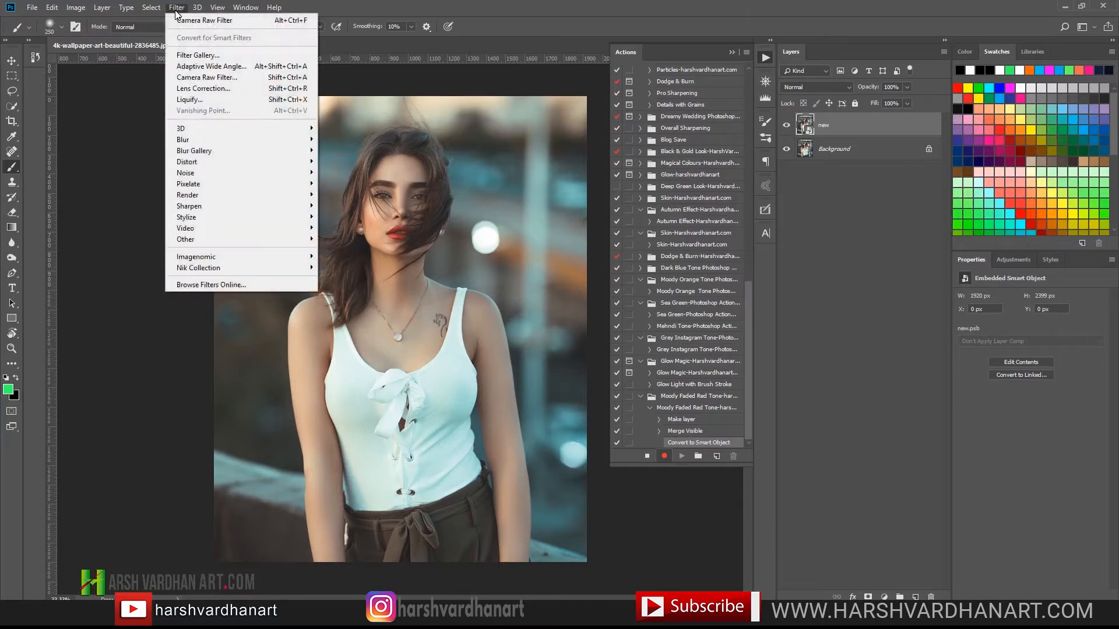
pyautogui.click(212, 79)
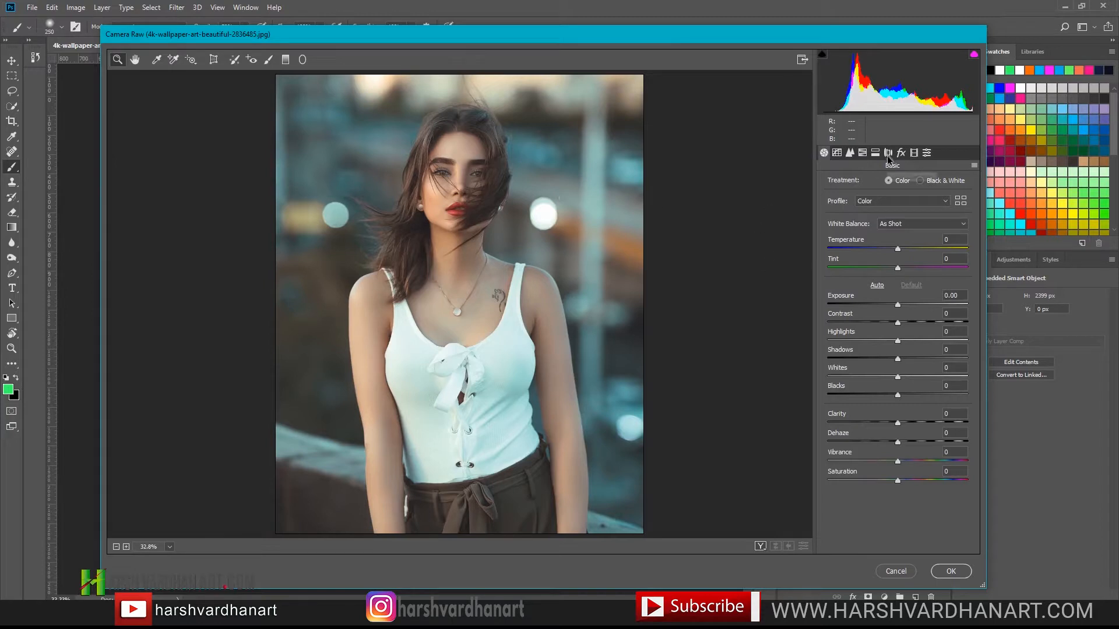
pyautogui.click(837, 153)
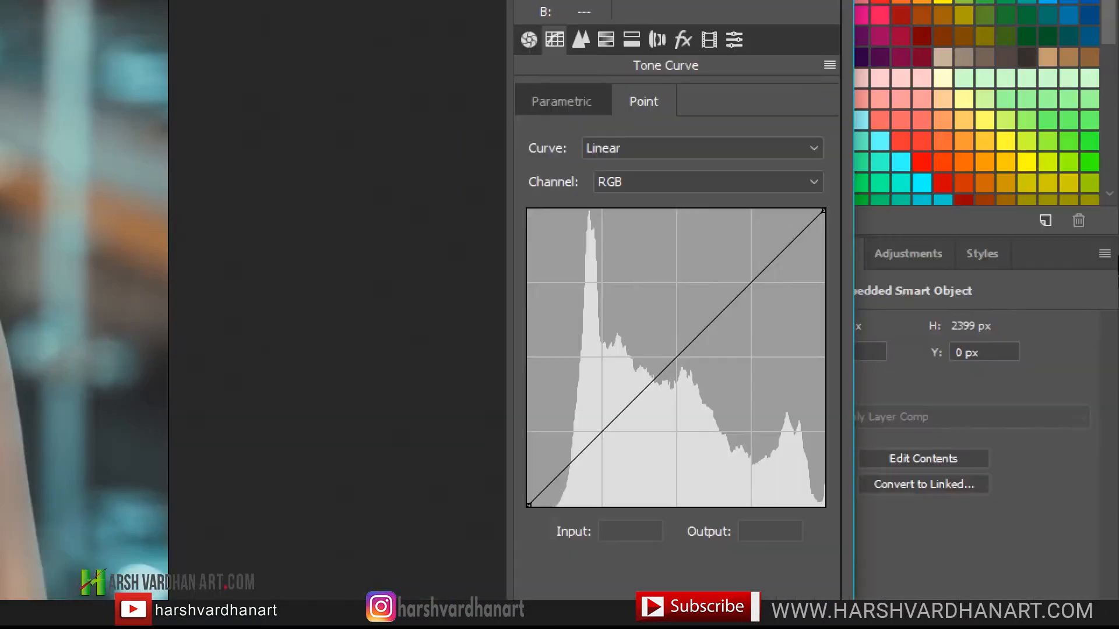
pyautogui.click(696, 177)
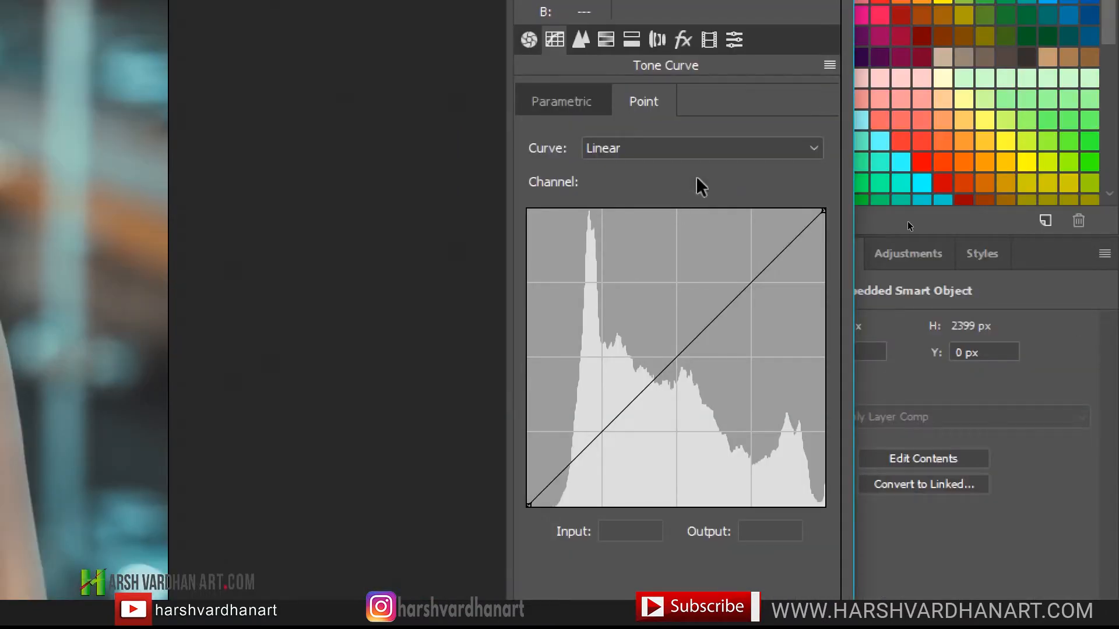
pyautogui.click(694, 215)
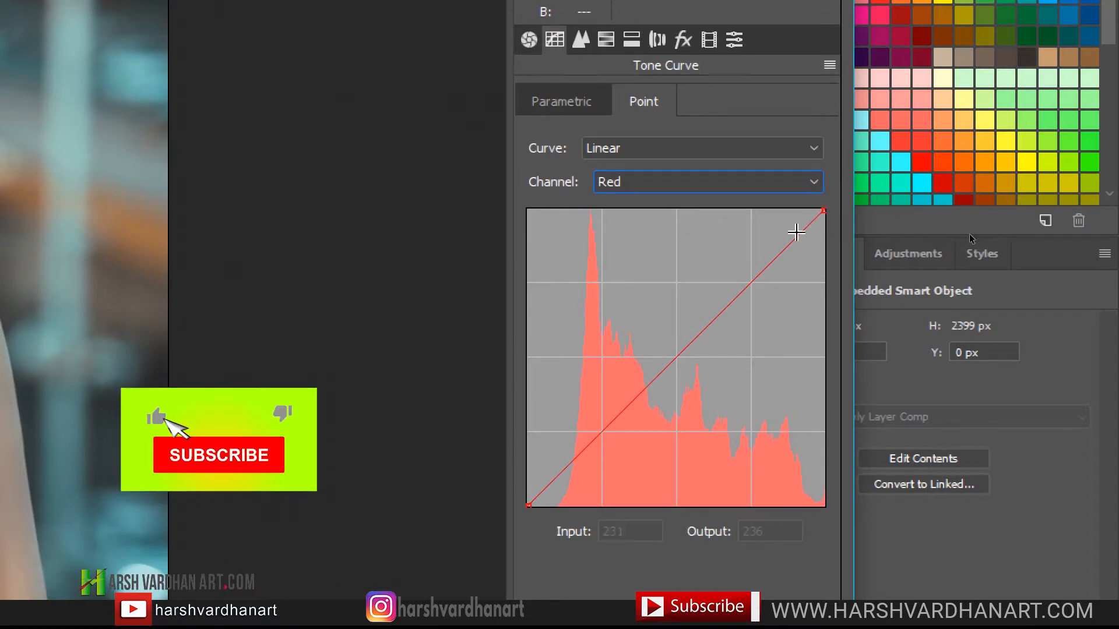
# Step: Try moving the red curve's highlight and shadow endpoints in both directions along the graph's edges
pyautogui.moveTo(821, 208); pyautogui.dragTo(801, 203)
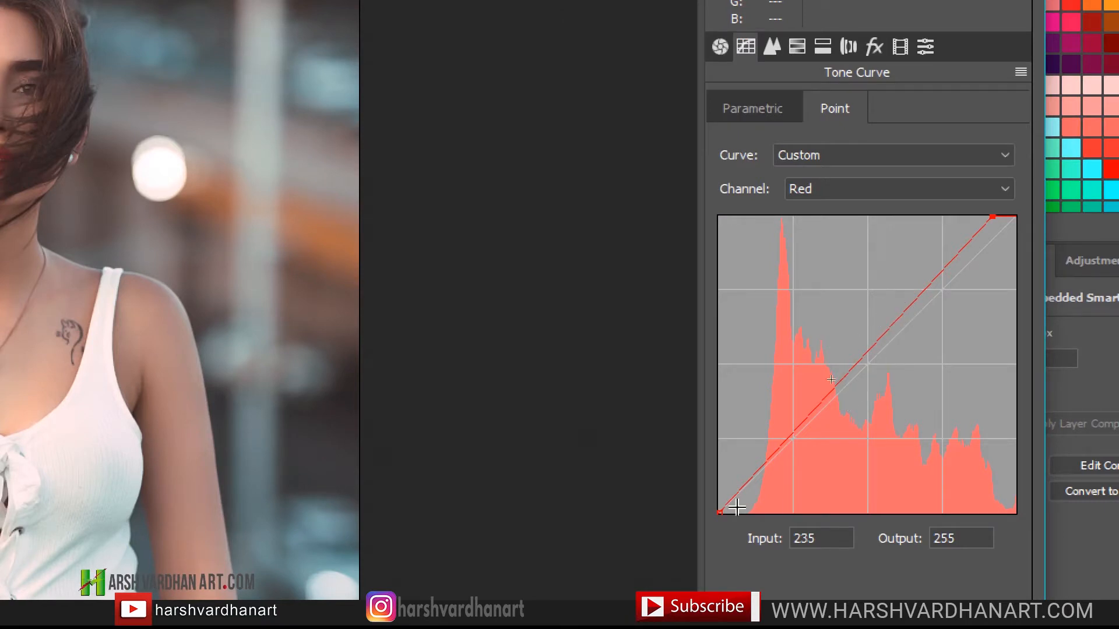
pyautogui.moveTo(718, 512); pyautogui.dragTo(711, 484)
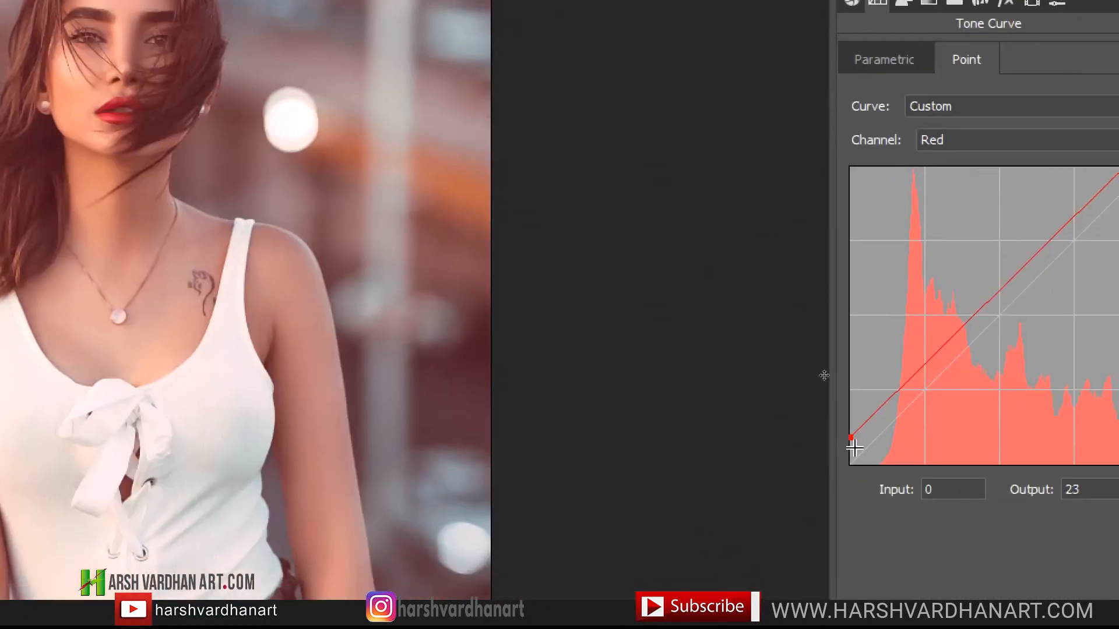
pyautogui.moveTo(849, 438); pyautogui.dragTo(885, 484)
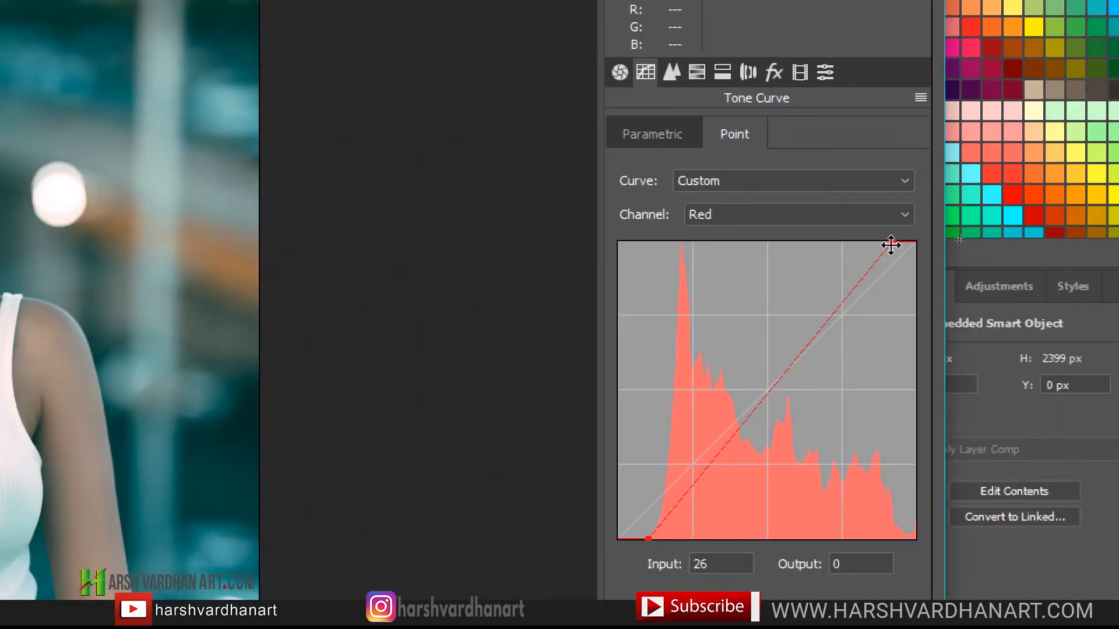
pyautogui.moveTo(889, 242); pyautogui.dragTo(915, 246)
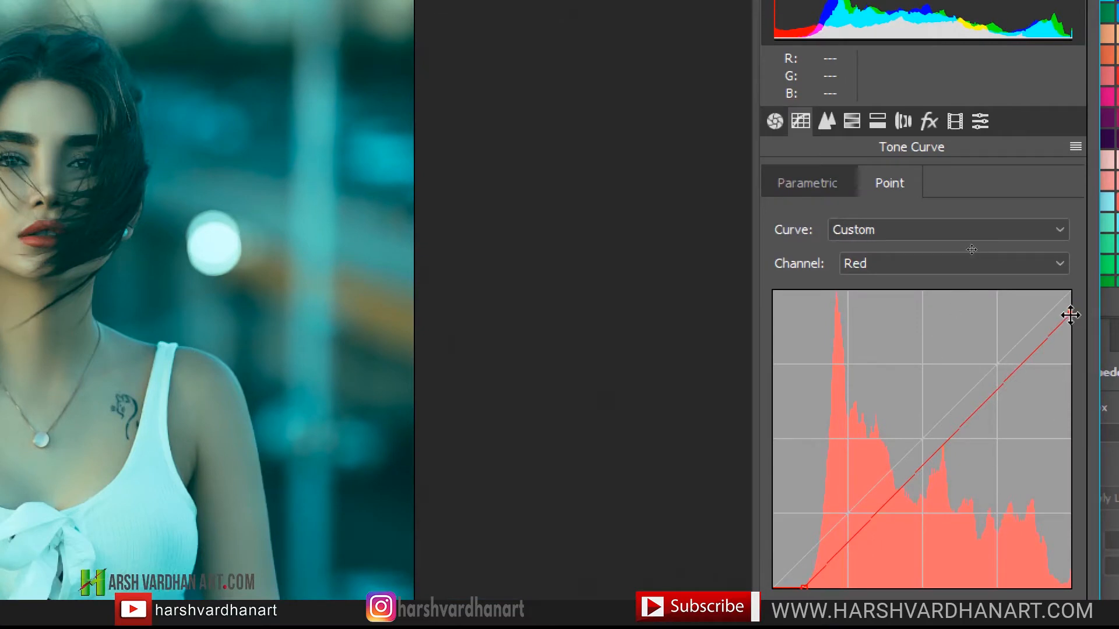
# Step: Shift the red curve's highlight endpoint inward along the maximum output edge and raise its shadow endpoint to output 27 at input 0
pyautogui.moveTo(1071, 313); pyautogui.dragTo(1039, 282)
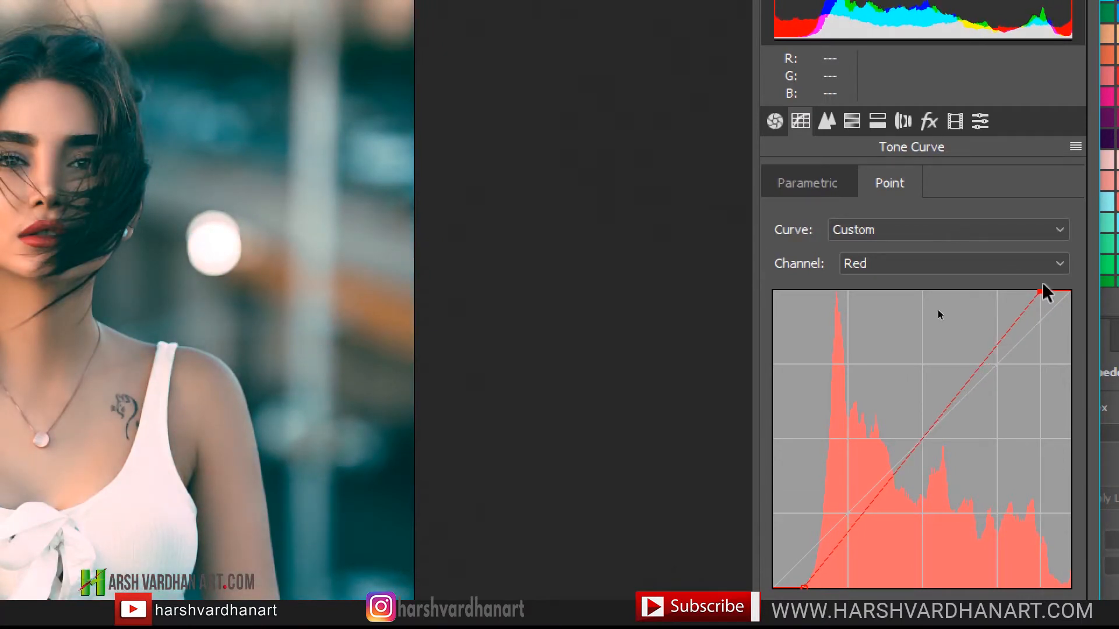
pyautogui.moveTo(871, 561); pyautogui.dragTo(824, 529)
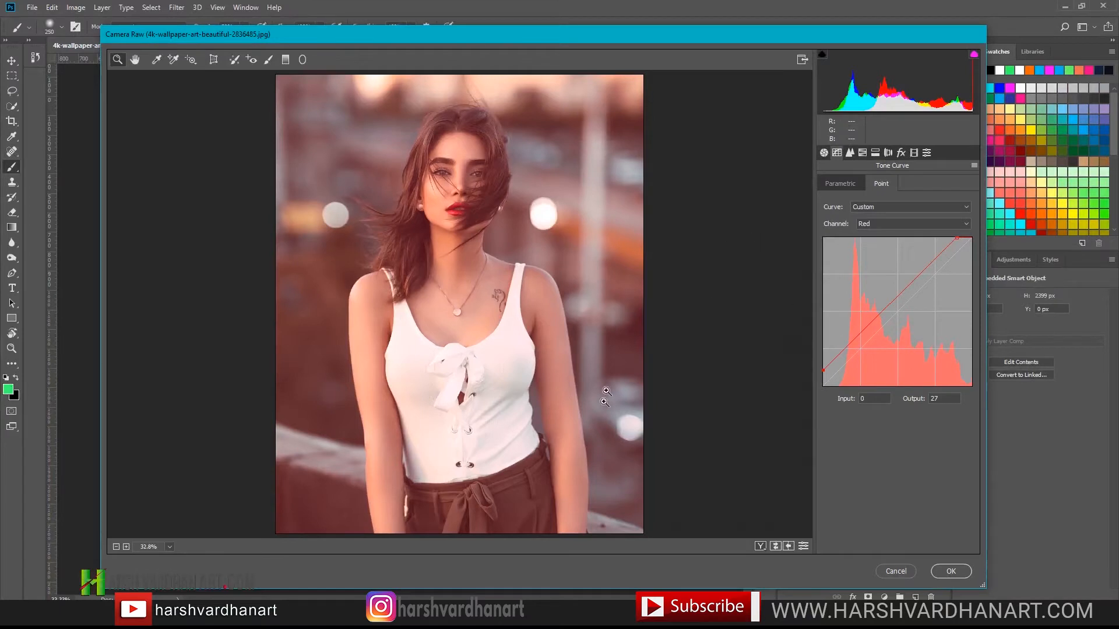
# Step: On the Green channel's point curve, lower the highlight endpoint to output 248 at input 255
pyautogui.click(933, 226)
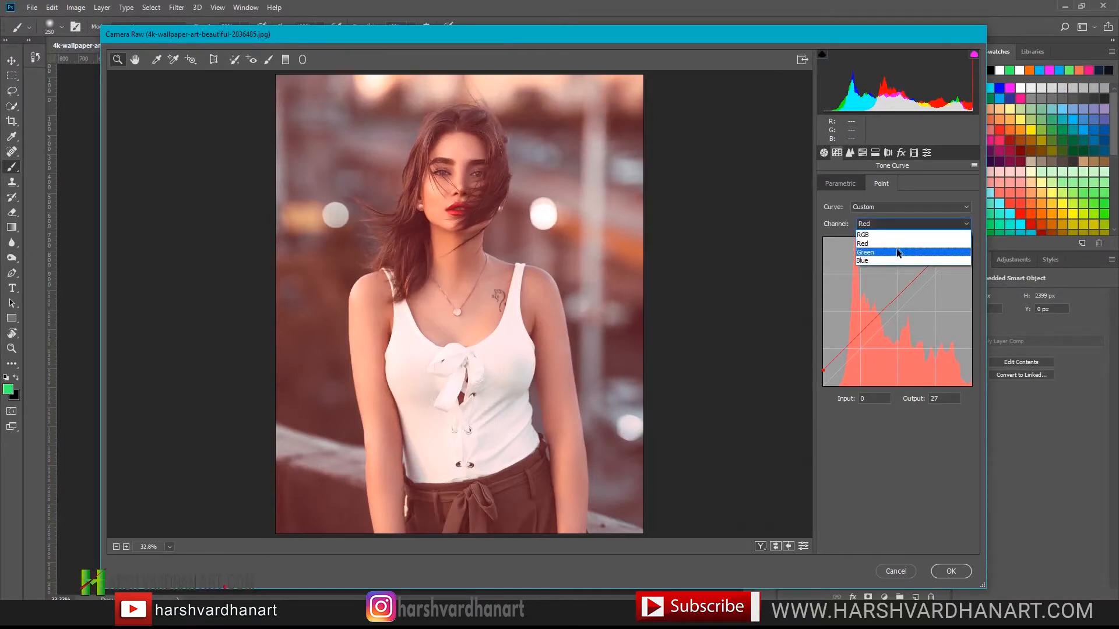
pyautogui.click(895, 256)
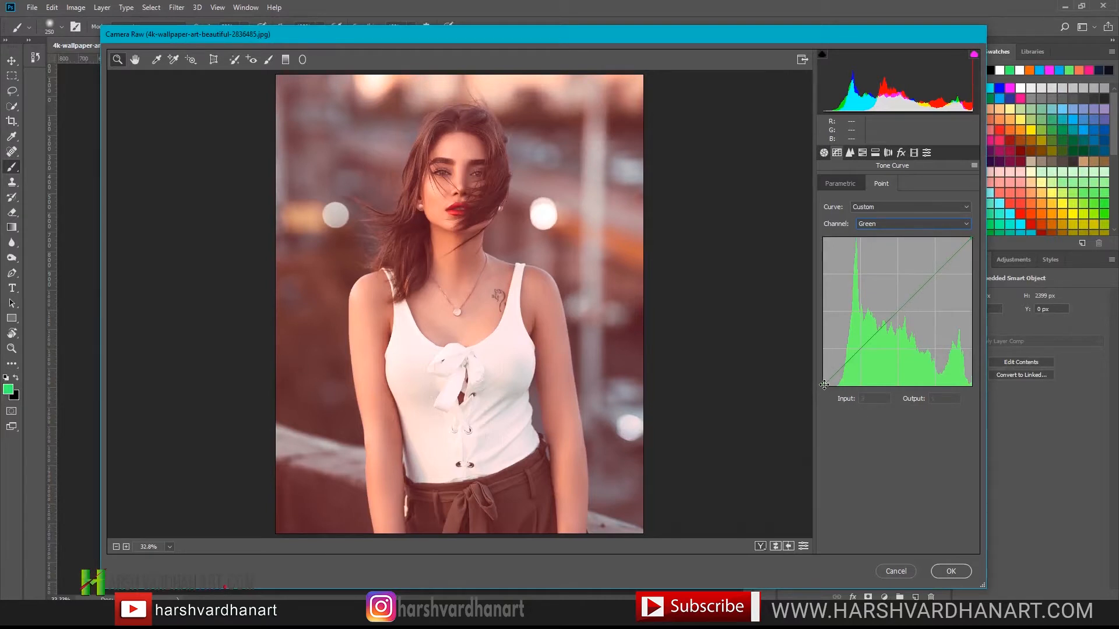
pyautogui.moveTo(826, 385); pyautogui.dragTo(823, 386)
pyautogui.click(973, 240)
pyautogui.moveTo(973, 240); pyautogui.dragTo(977, 240)
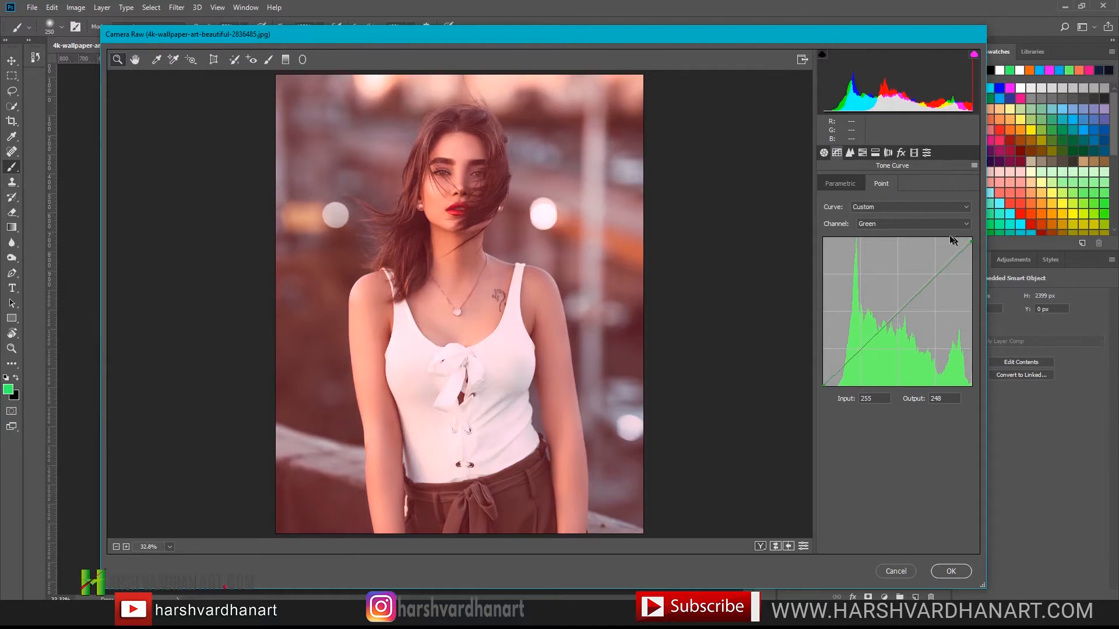
# Step: On the Blue channel's point curve, set the shadow endpoint to input 13, output 0 and the highlight endpoint to input 255, output 255
pyautogui.click(913, 227)
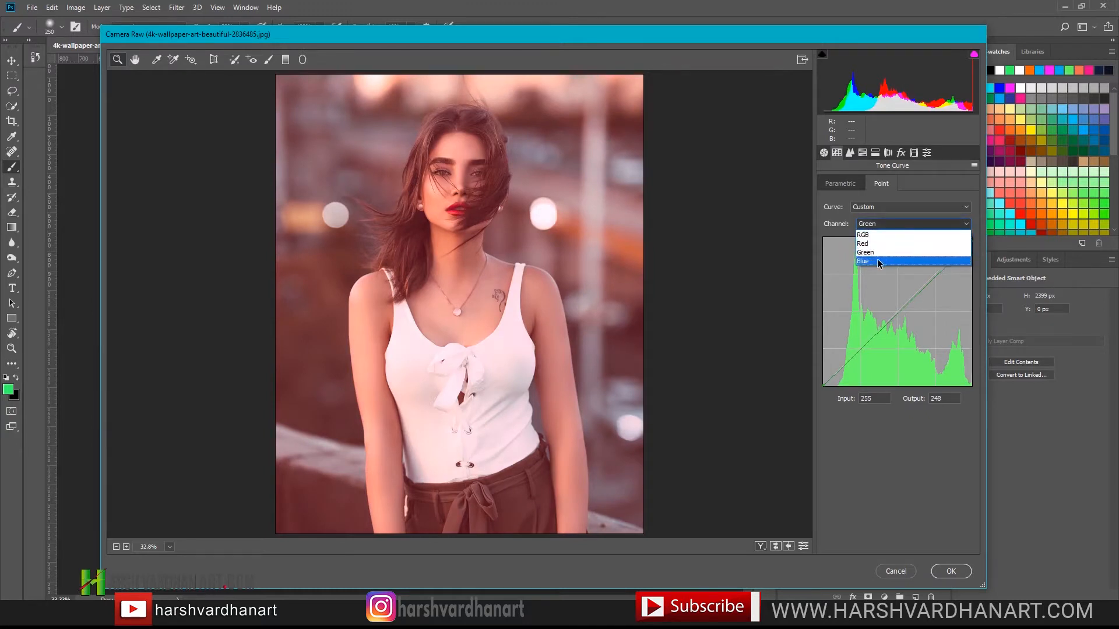
pyautogui.click(878, 262)
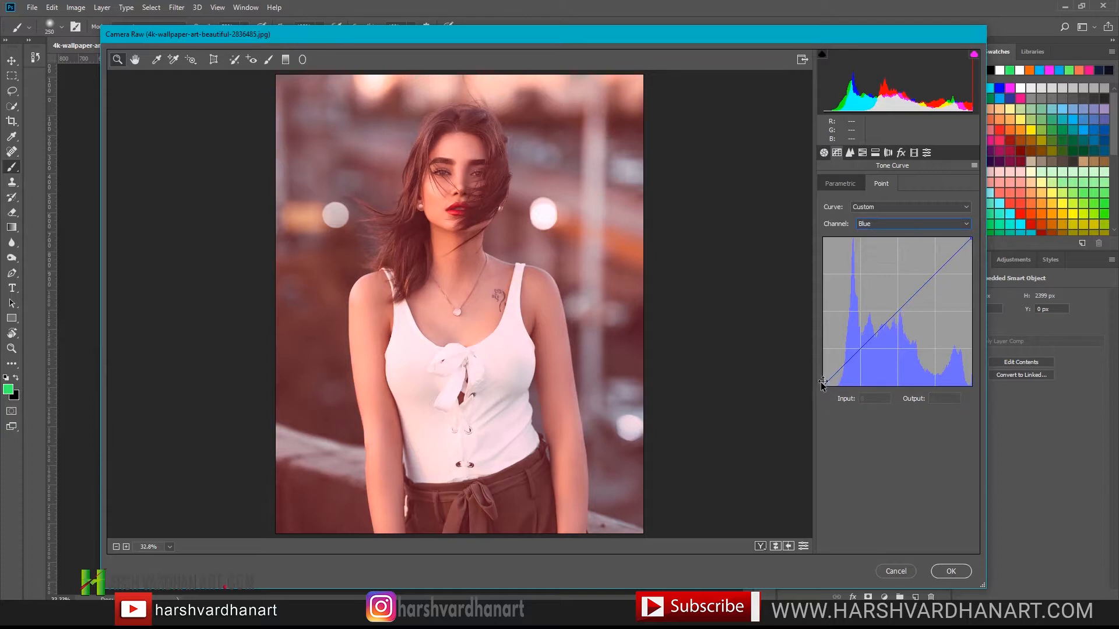
pyautogui.moveTo(824, 387); pyautogui.dragTo(831, 389)
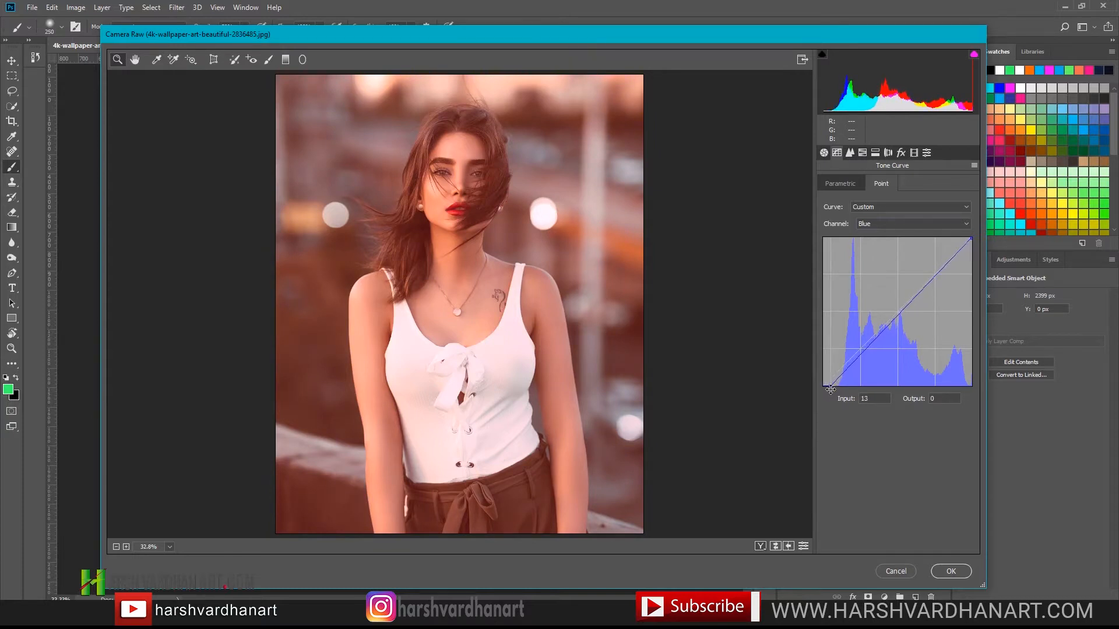
pyautogui.click(970, 240)
pyautogui.moveTo(971, 240)
pyautogui.mouseDown()
pyautogui.moveTo(962, 235)
pyautogui.moveTo(975, 236)
pyautogui.mouseUp()
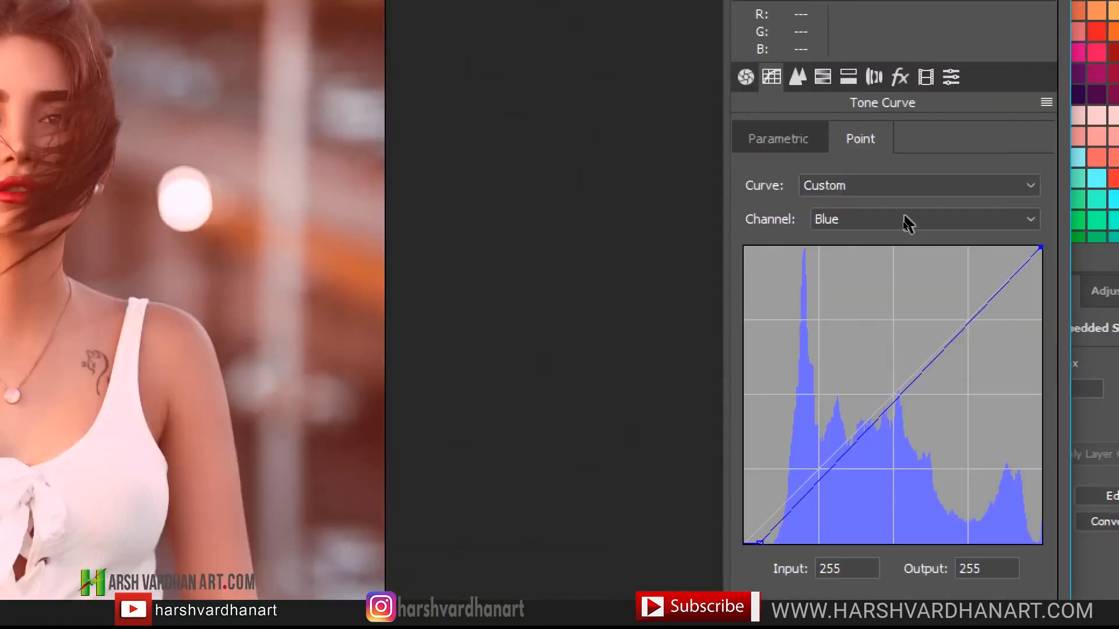
# Step: On the RGB channel's point curve, add two inner points and shape an S-curve through input 81, output 57 and input 181, output 192
pyautogui.click(903, 226)
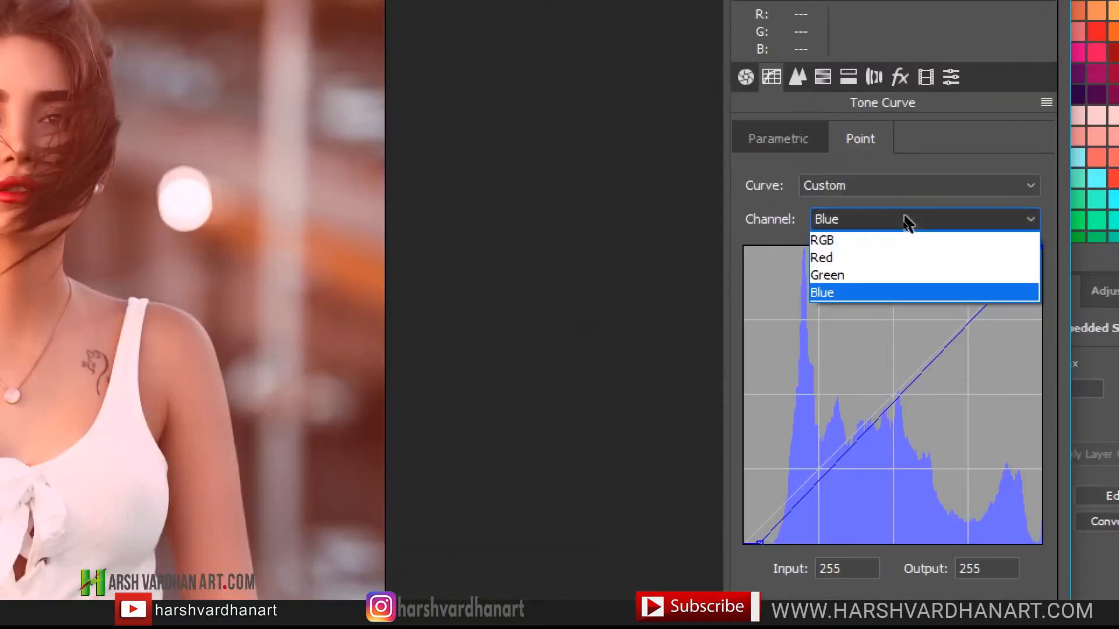
pyautogui.click(899, 237)
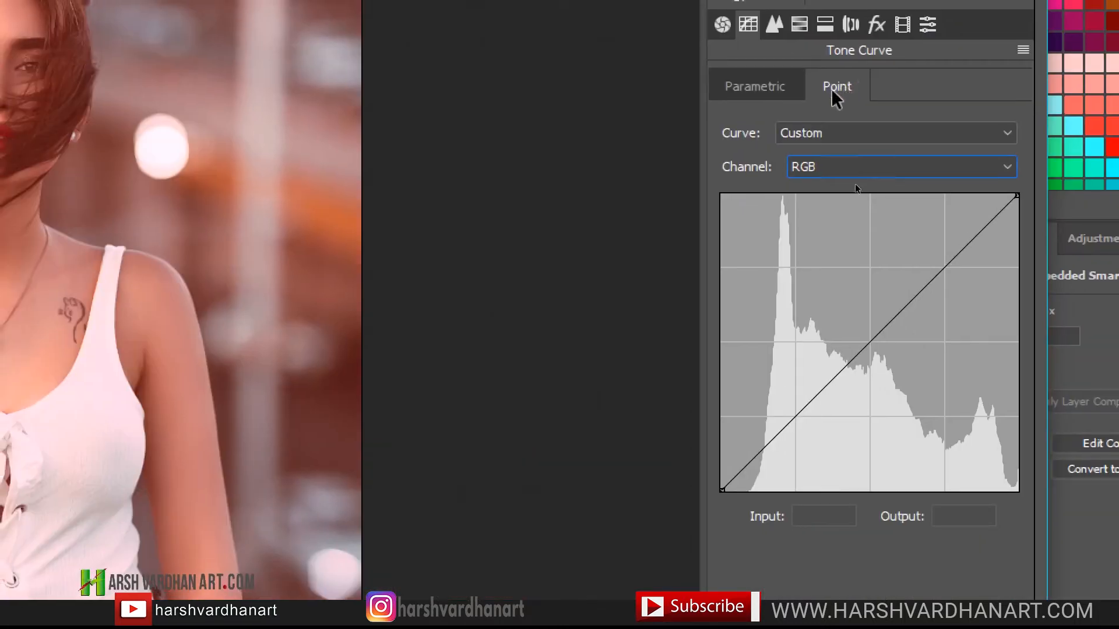
pyautogui.click(764, 88)
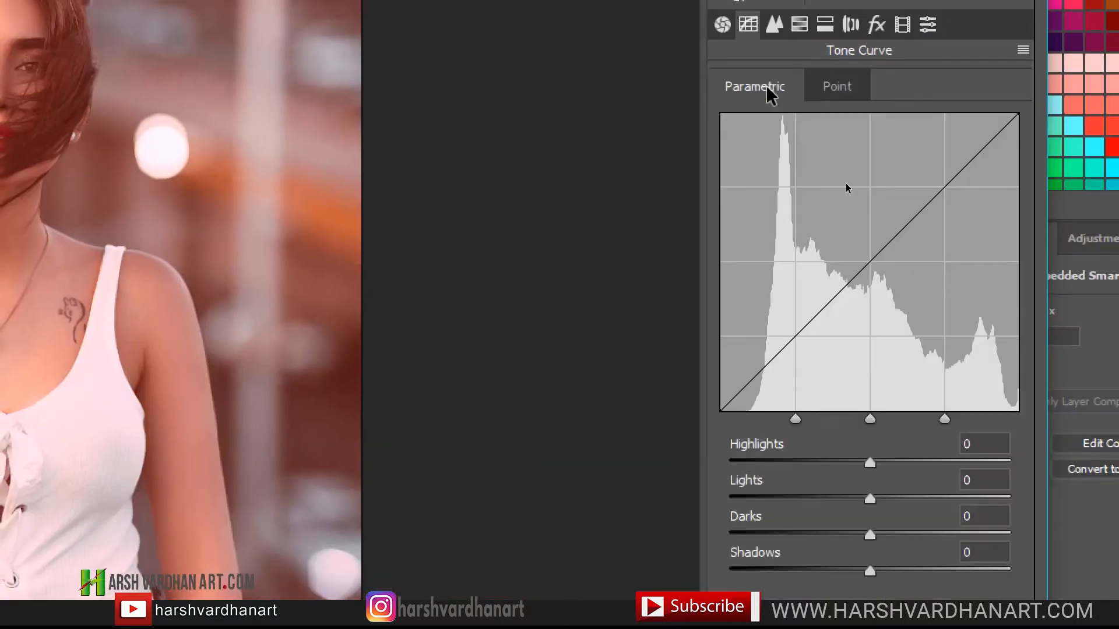
pyautogui.click(839, 89)
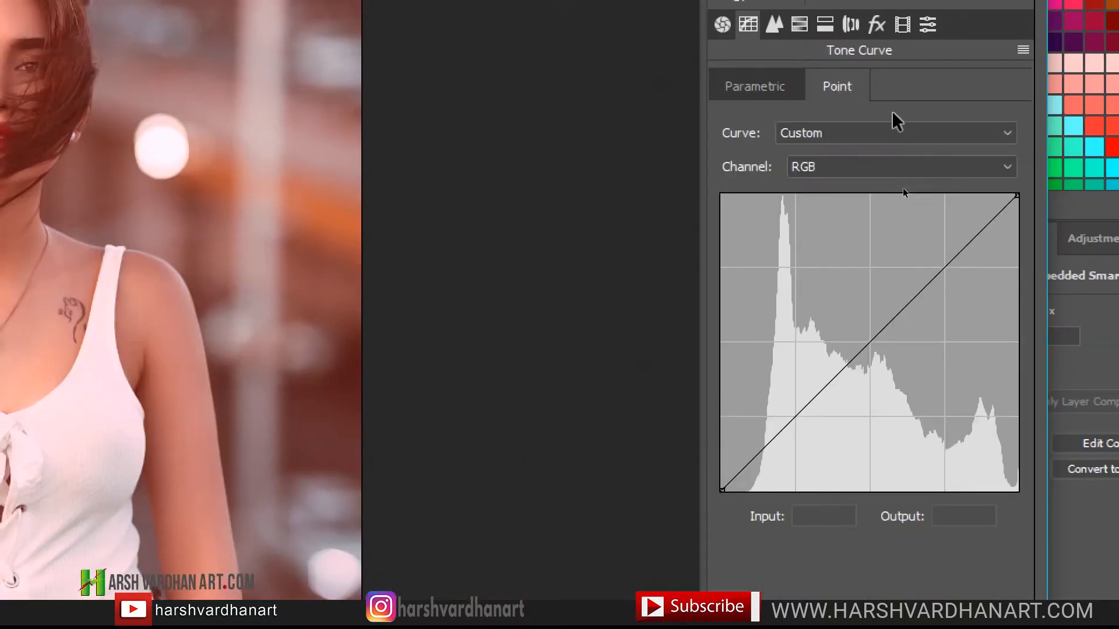
pyautogui.click(937, 278)
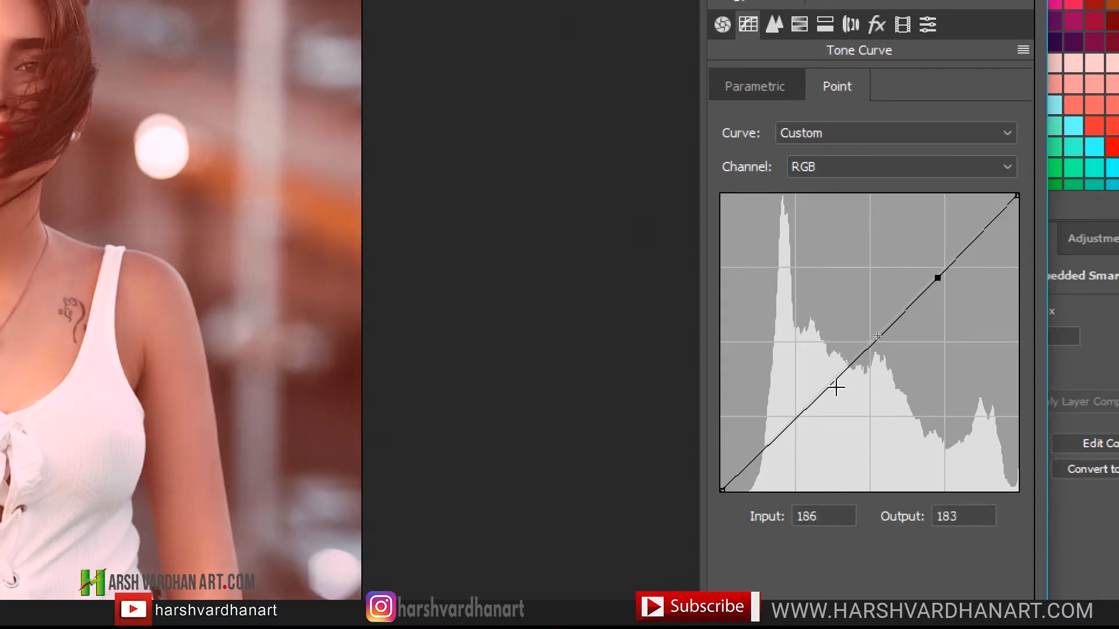
pyautogui.click(809, 409)
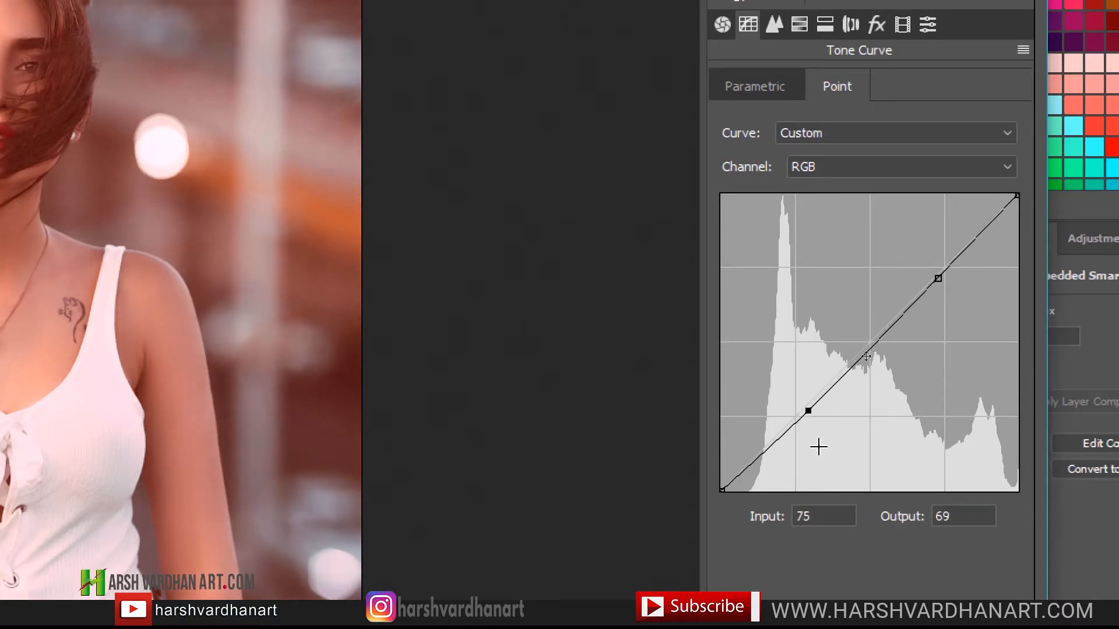
pyautogui.moveTo(807, 411); pyautogui.dragTo(814, 425)
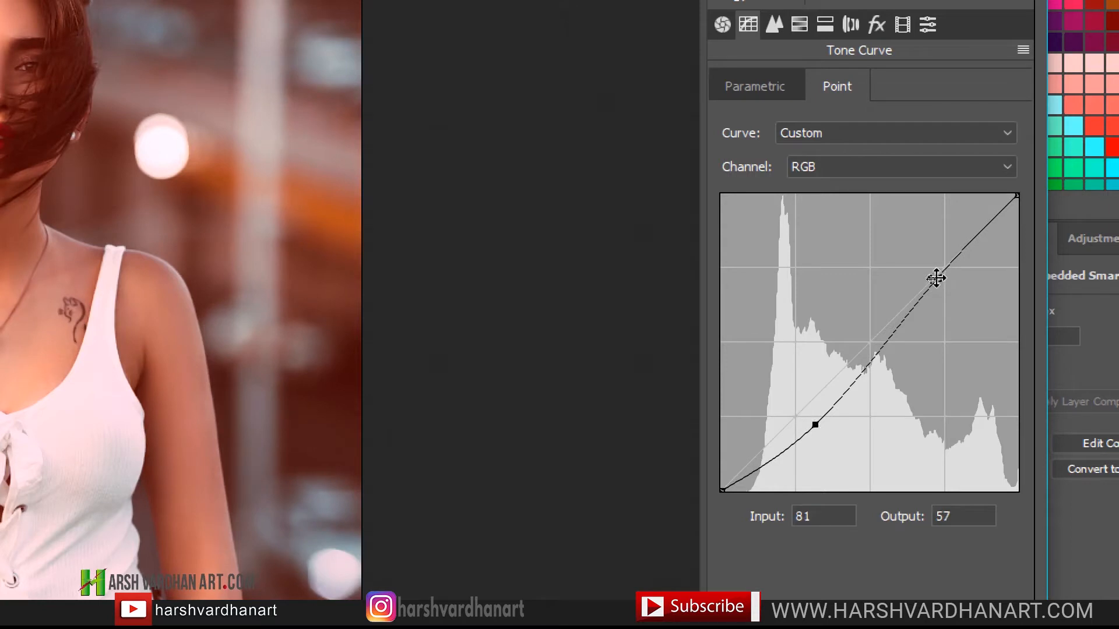
pyautogui.moveTo(935, 274); pyautogui.dragTo(932, 268)
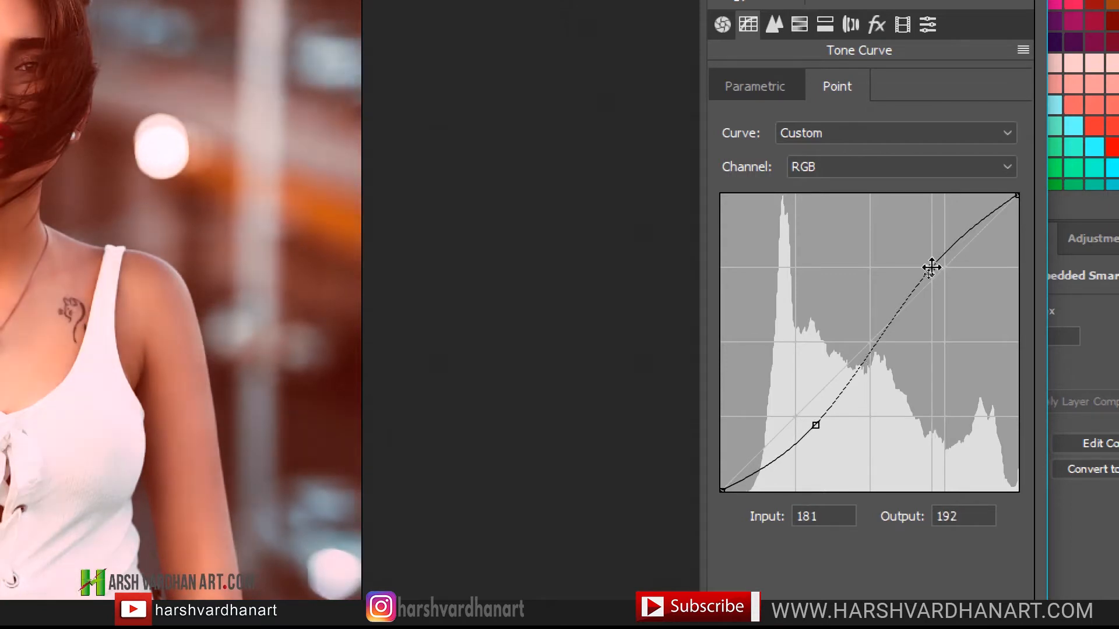
# Step: Fade the RGB curve by lowering its highlight endpoint to output 243 and lifting its shadow endpoint slightly, softening the S-curve's two inner points
pyautogui.moveTo(1017, 195); pyautogui.dragTo(1021, 208)
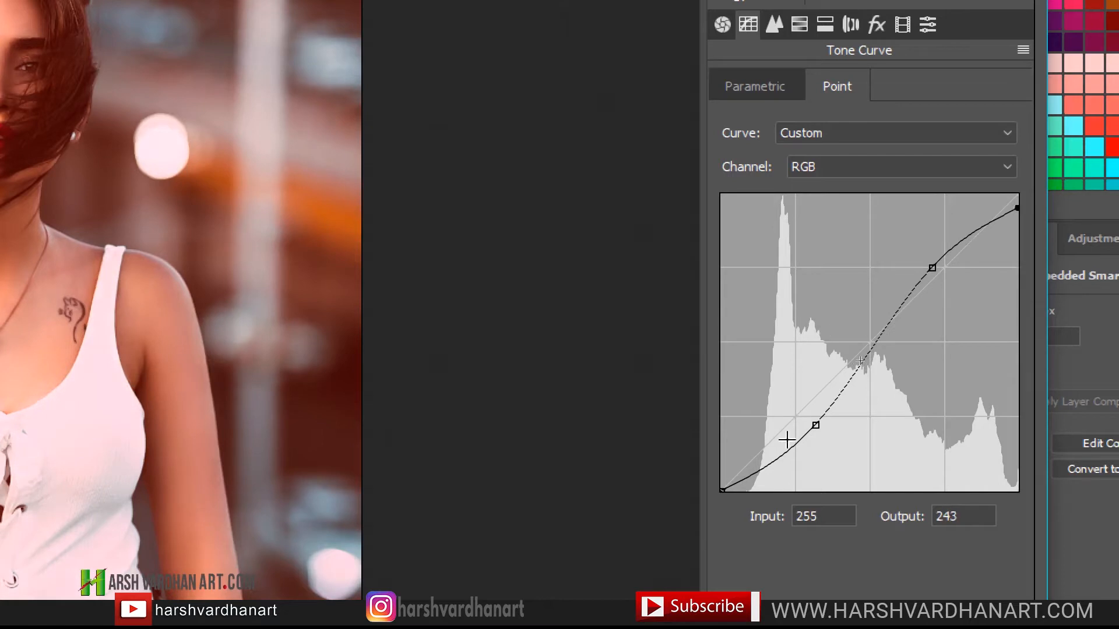
pyautogui.moveTo(721, 492); pyautogui.dragTo(703, 449)
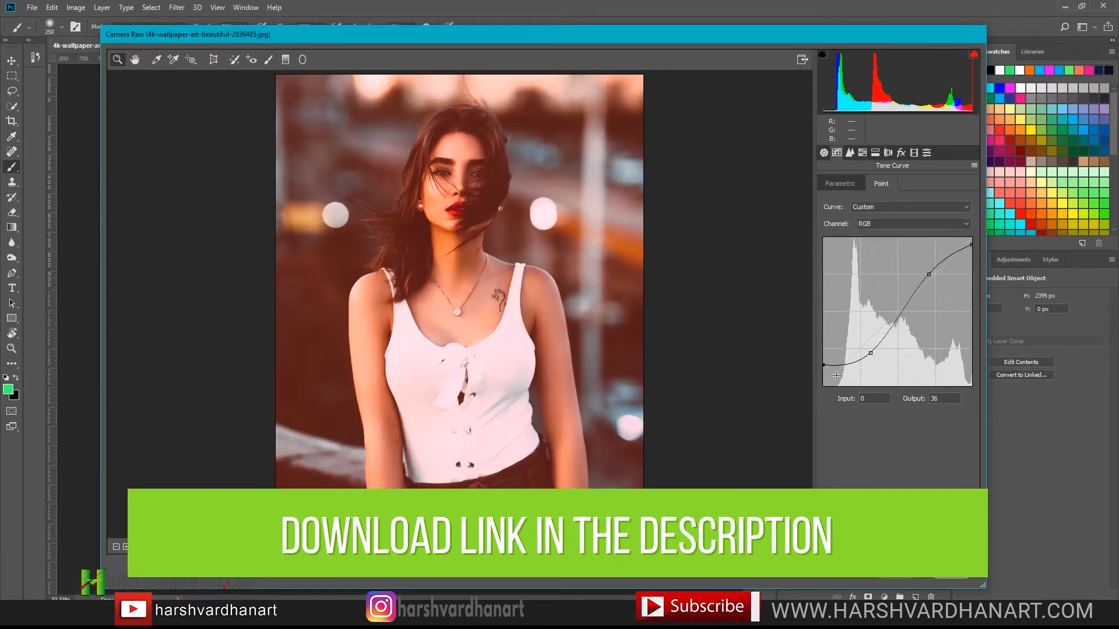
pyautogui.moveTo(825, 367); pyautogui.dragTo(820, 397)
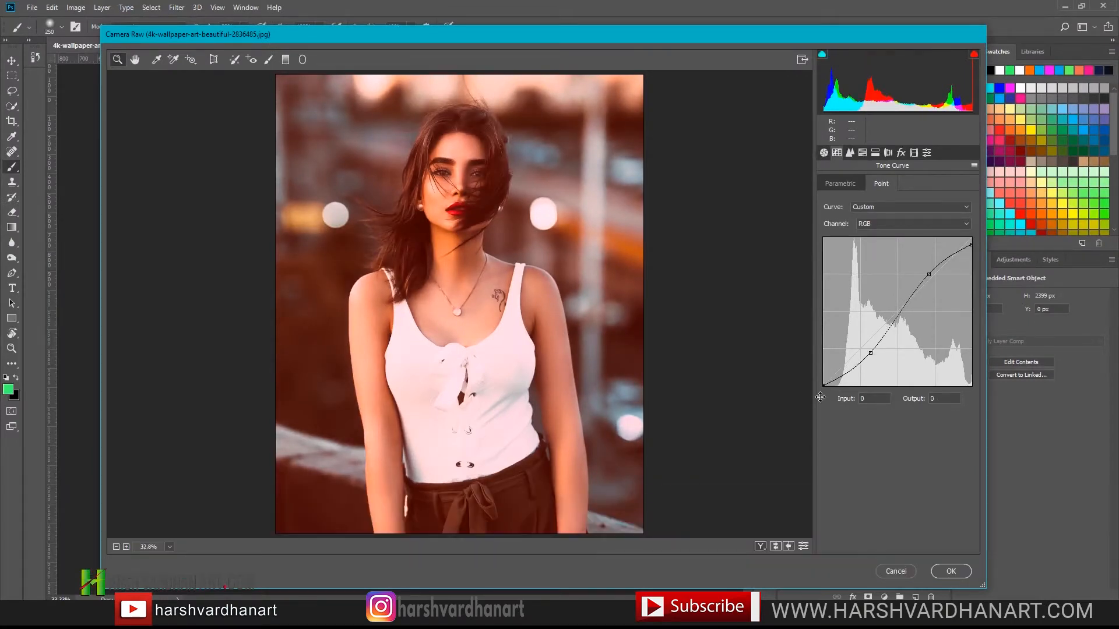
pyautogui.moveTo(820, 397); pyautogui.dragTo(813, 378)
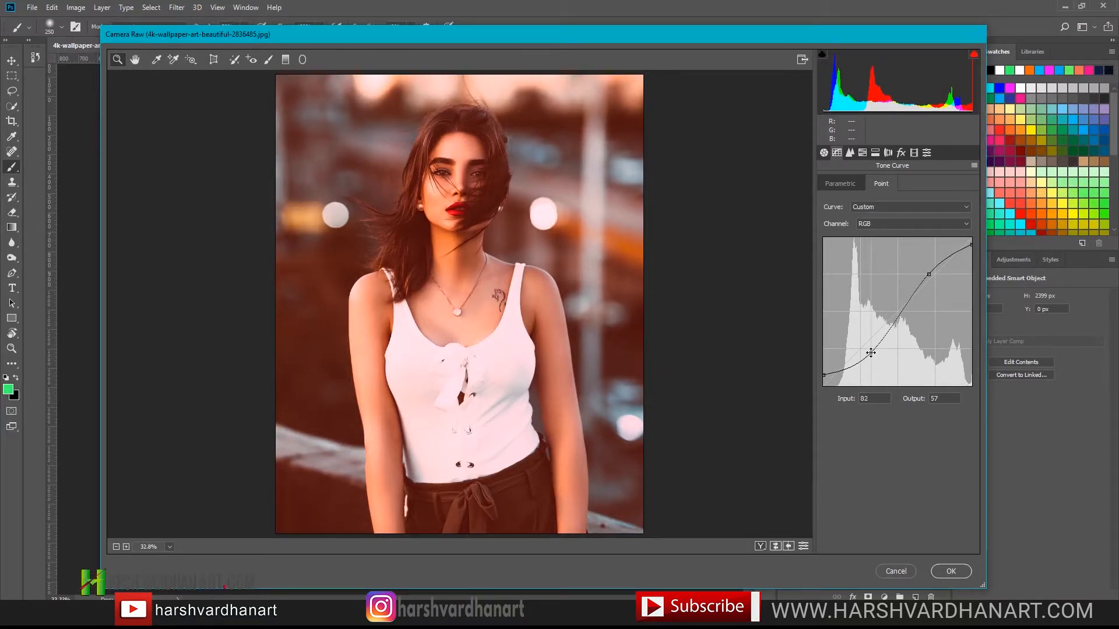
pyautogui.moveTo(870, 352); pyautogui.dragTo(866, 347)
pyautogui.moveTo(930, 275); pyautogui.dragTo(939, 269)
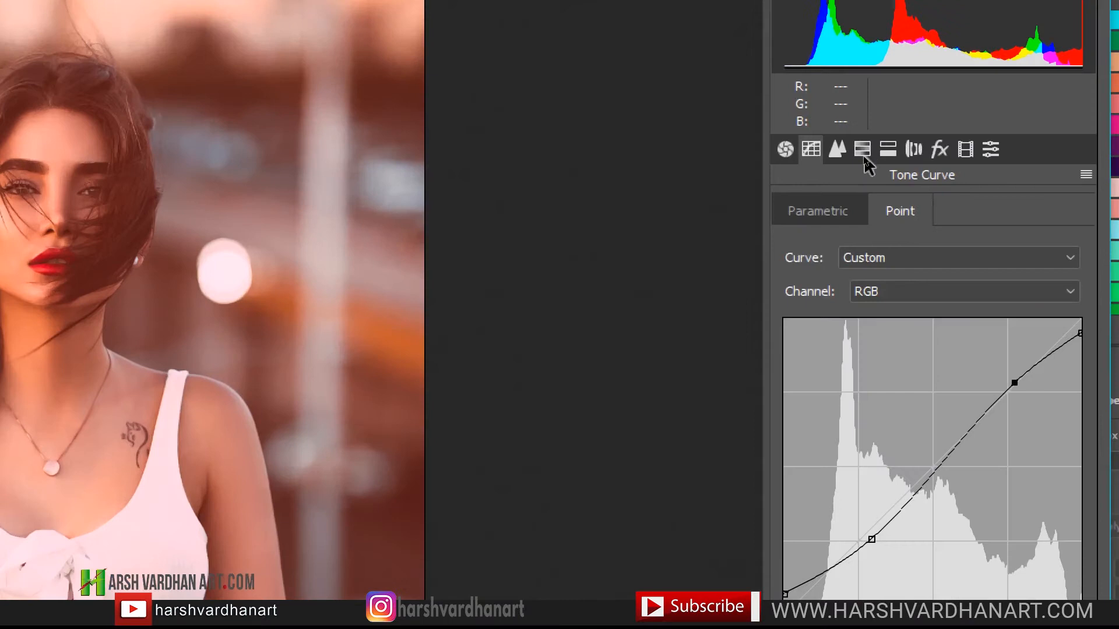
# Step: In the HSL adjustments, set the saturation of Greens, Aquas, Blues, Purples and Magentas to -100
pyautogui.click(862, 150)
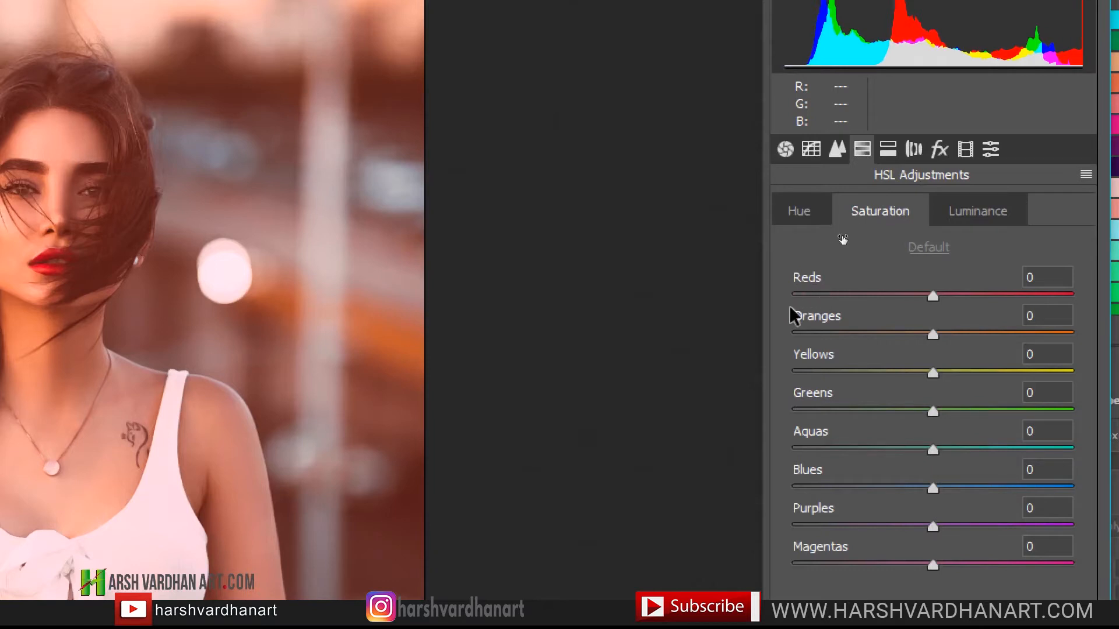
pyautogui.moveTo(914, 428); pyautogui.dragTo(744, 418)
pyautogui.moveTo(854, 452); pyautogui.dragTo(775, 467)
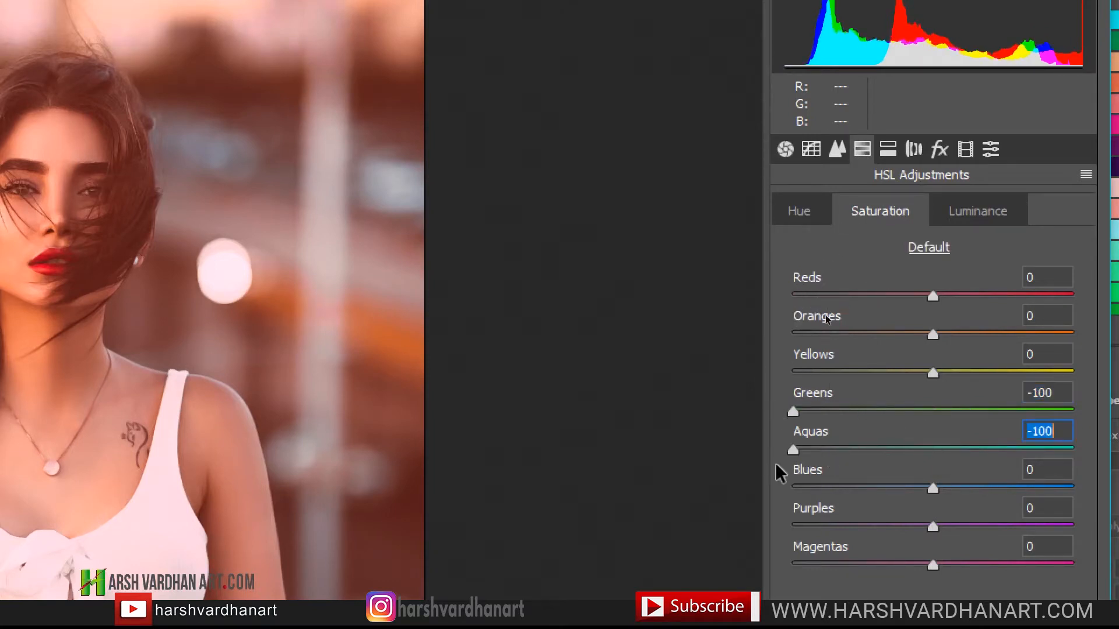
pyautogui.click(798, 487)
pyautogui.click(796, 526)
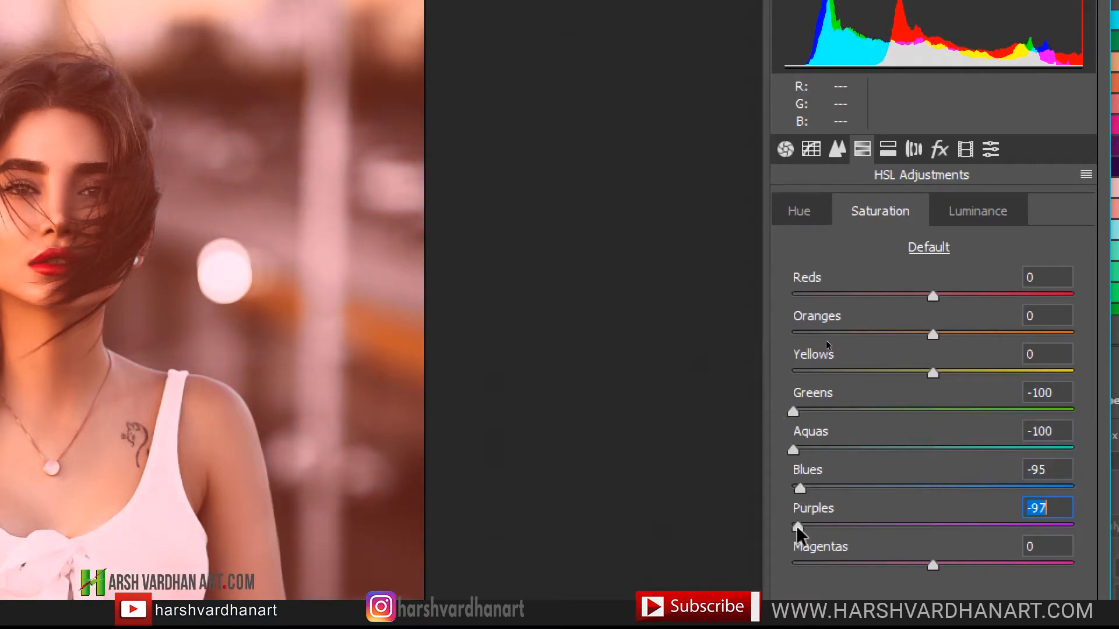
pyautogui.click(793, 564)
pyautogui.moveTo(795, 526); pyautogui.dragTo(781, 489)
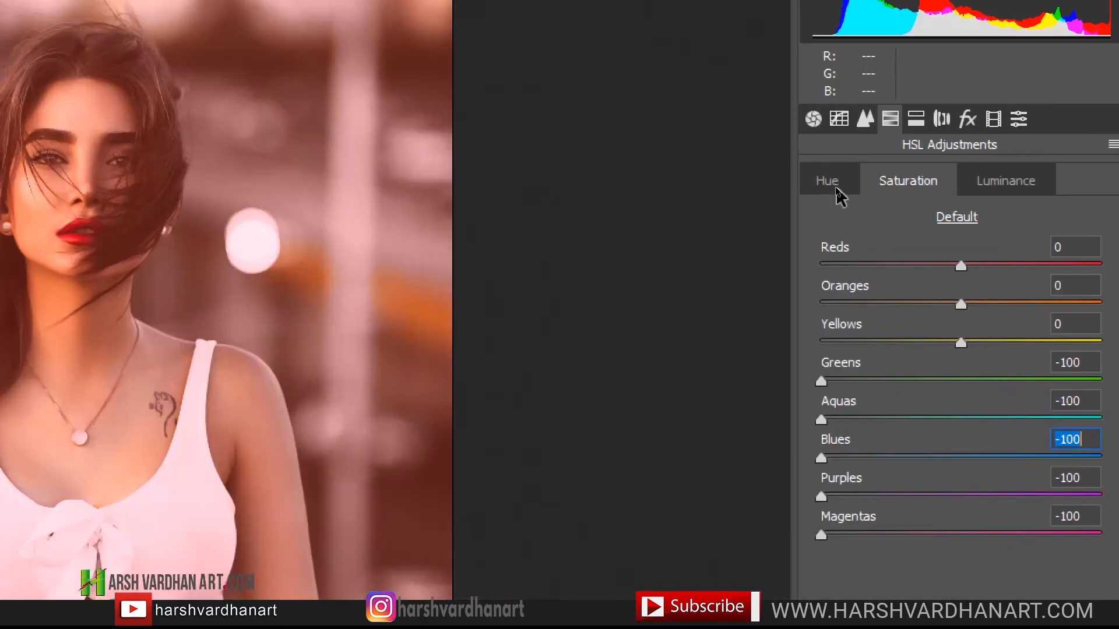
# Step: Set the hue of Reds to -1 in the HSL adjustments
pyautogui.click(835, 189)
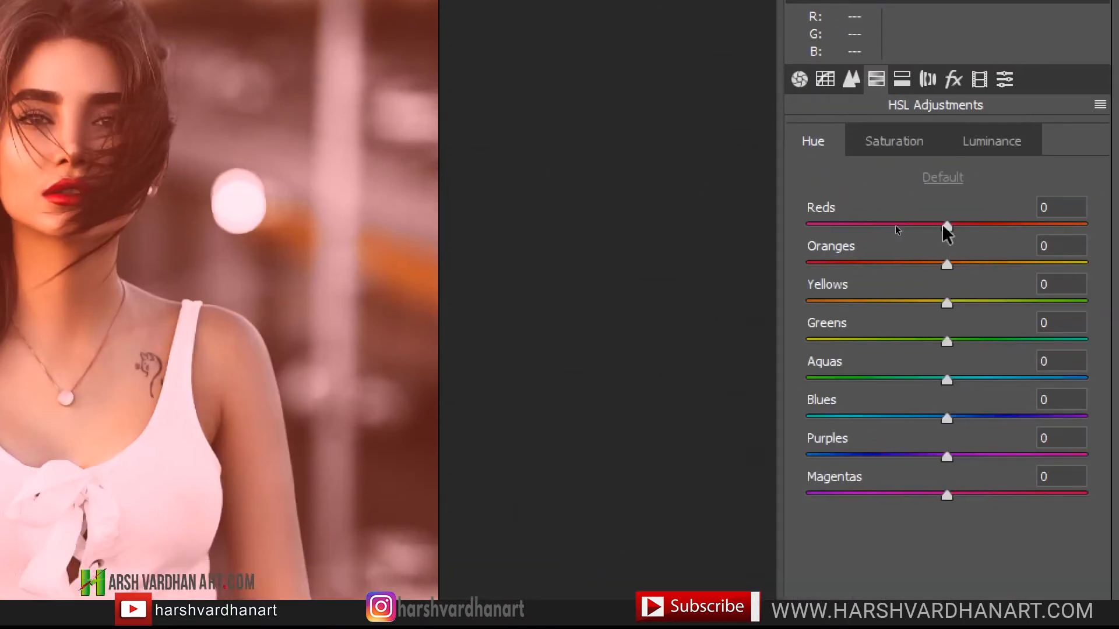
pyautogui.click(1016, 247)
pyautogui.moveTo(948, 227); pyautogui.dragTo(898, 226)
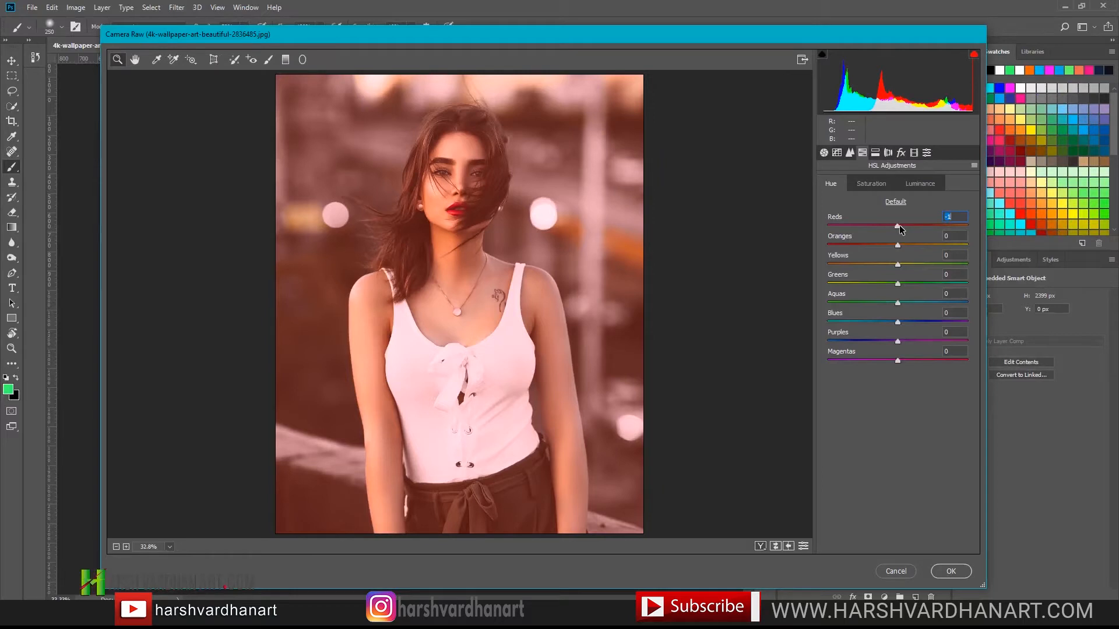
# Step: Raise the HSL luminance of Reds to +18, Oranges to +17 and Yellows to +16
pyautogui.click(926, 184)
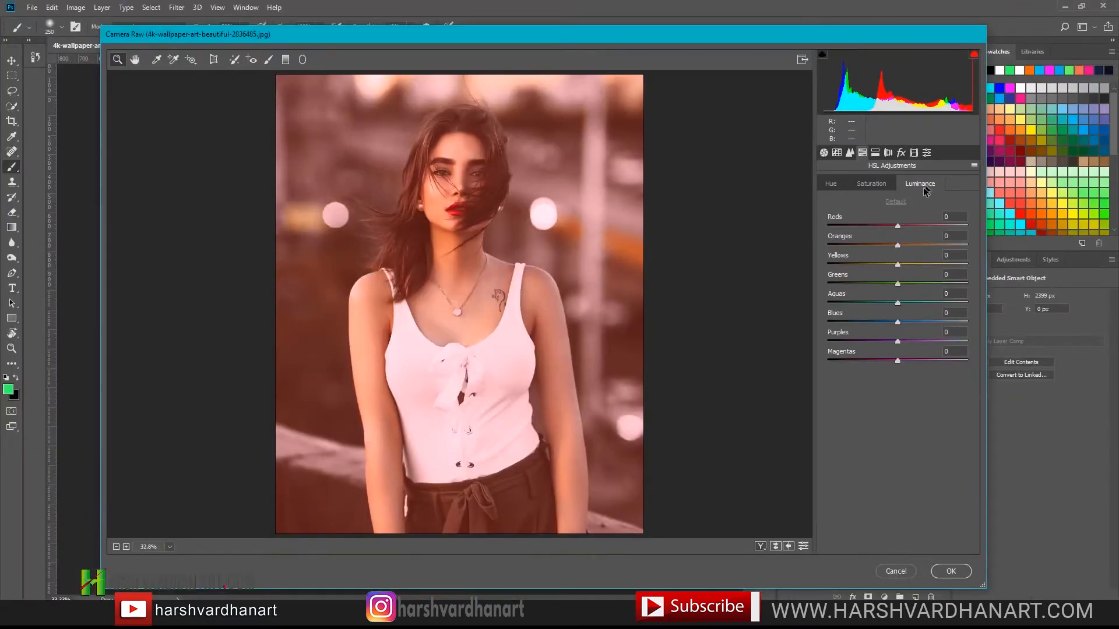
pyautogui.moveTo(901, 225)
pyautogui.mouseDown()
pyautogui.moveTo(913, 225)
pyautogui.moveTo(910, 265)
pyautogui.moveTo(909, 245)
pyautogui.mouseUp()
pyautogui.click(911, 226)
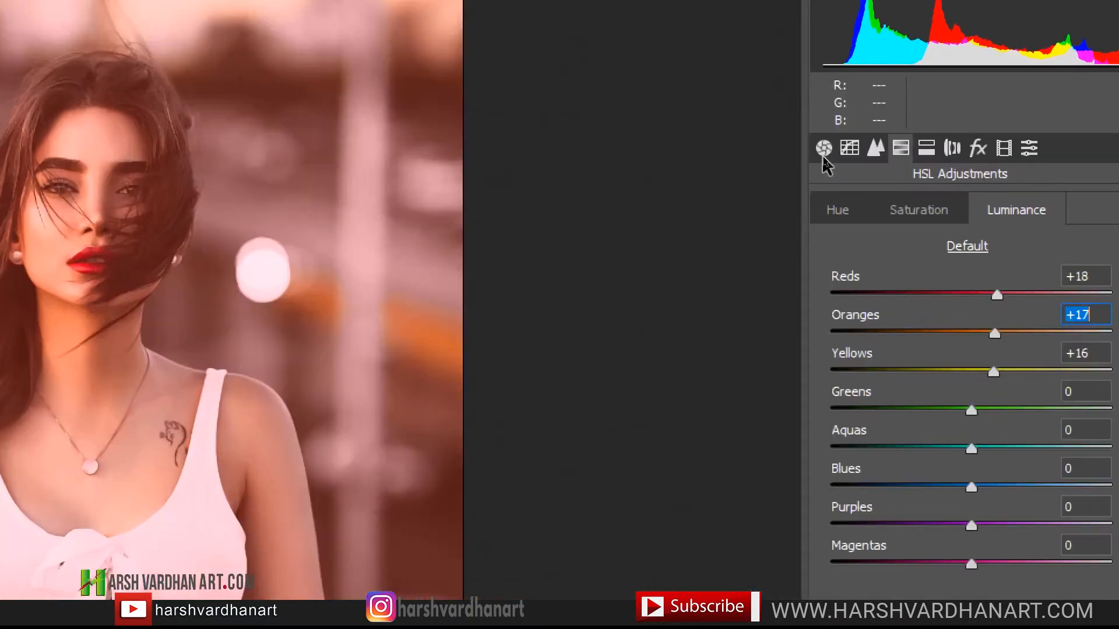
# Step: In the Basic adjustments, set Contrast to -38 and Saturation to -8
pyautogui.click(823, 154)
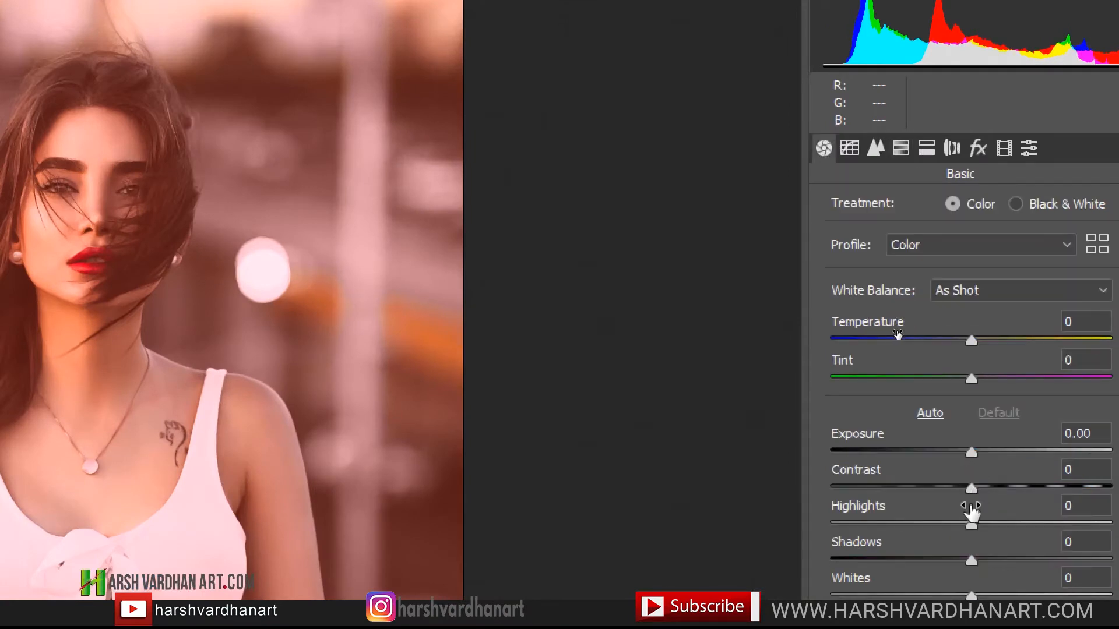
pyautogui.moveTo(971, 491); pyautogui.dragTo(902, 495)
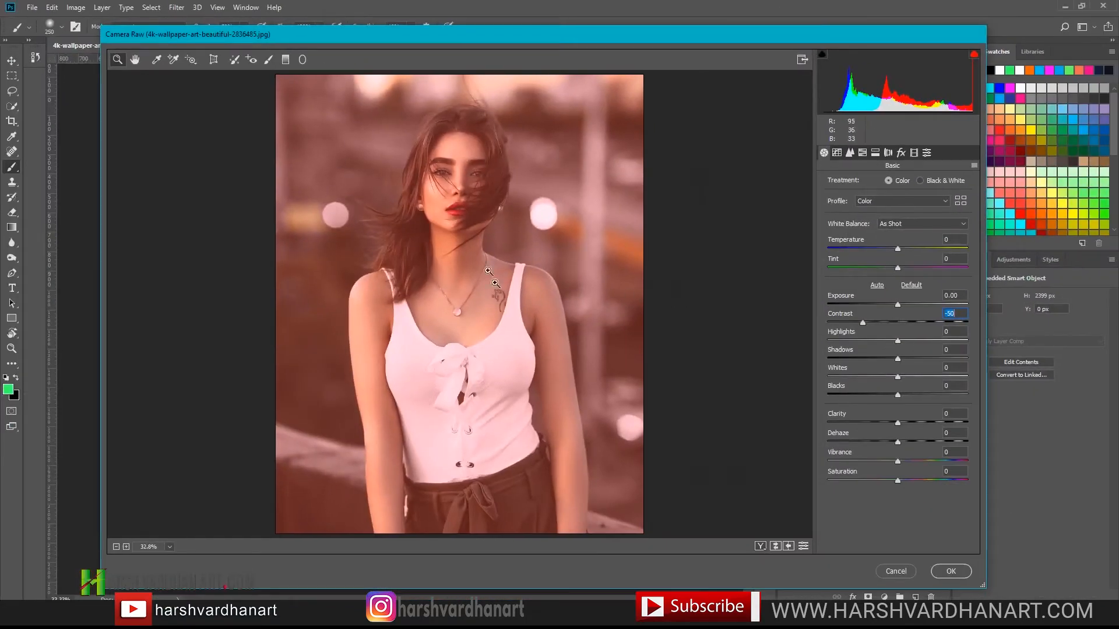
pyautogui.moveTo(862, 323); pyautogui.dragTo(870, 331)
pyautogui.moveTo(897, 484); pyautogui.dragTo(883, 482)
pyautogui.moveTo(890, 484); pyautogui.dragTo(895, 488)
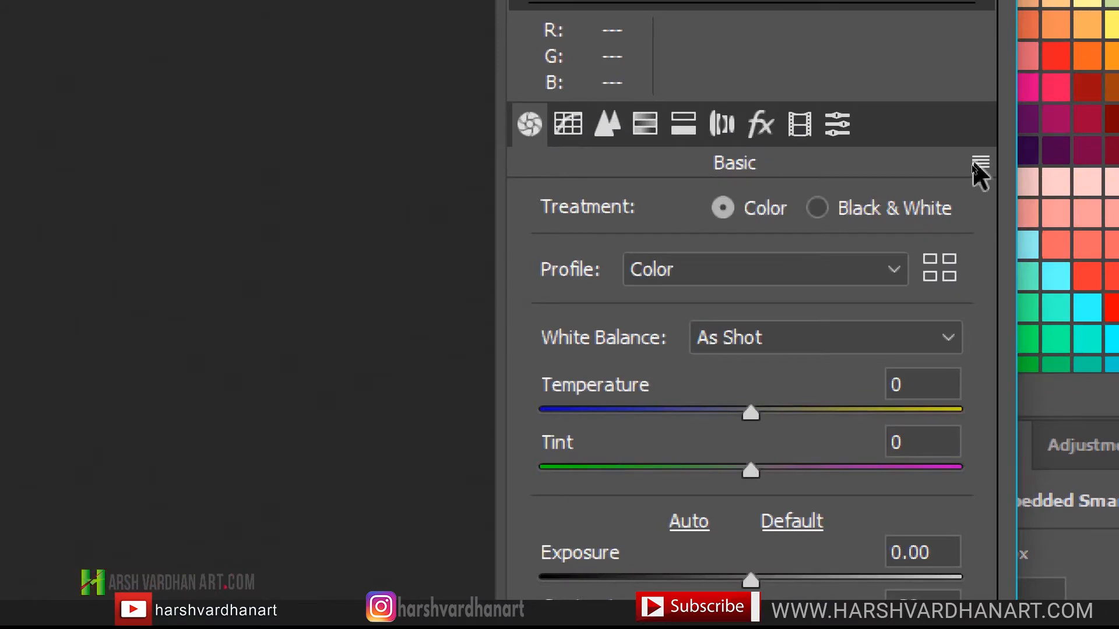
# Step: Save all Camera Raw settings as a preset file named "Moody Faded Red Tone-harshvardhanart.com", and apply the filter to the smart object
pyautogui.click(980, 166)
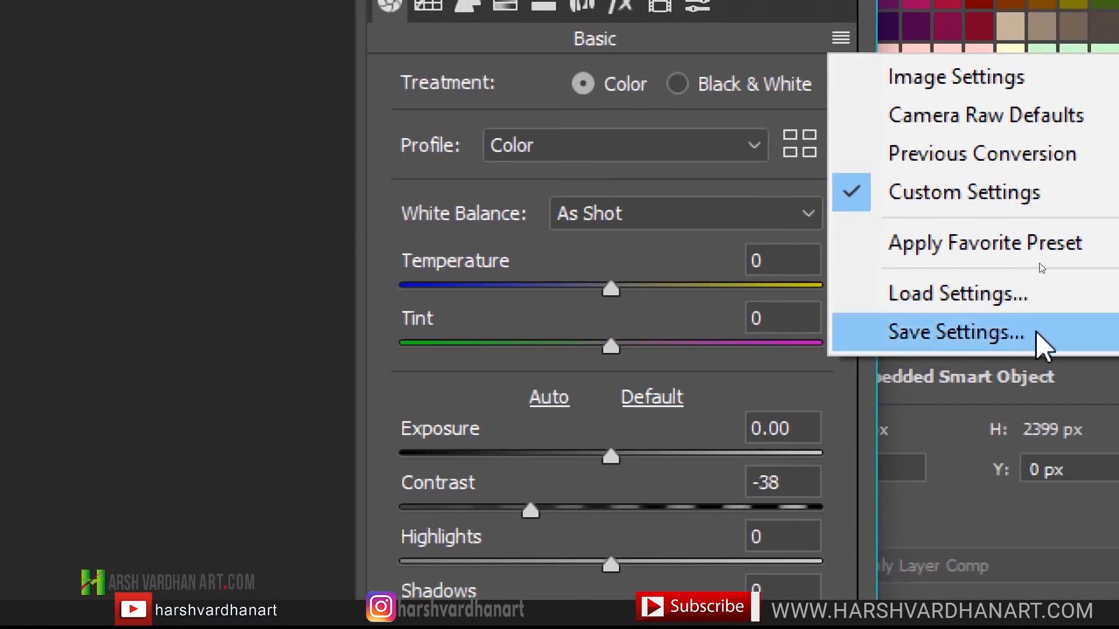
pyautogui.click(1037, 333)
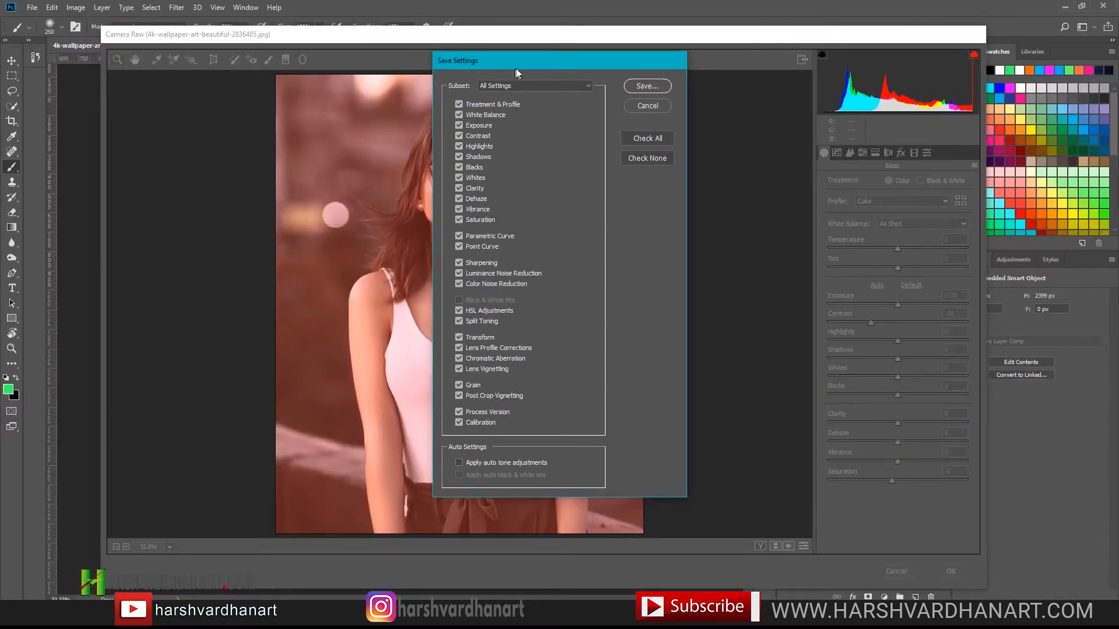
pyautogui.moveTo(531, 132); pyautogui.dragTo(627, 128)
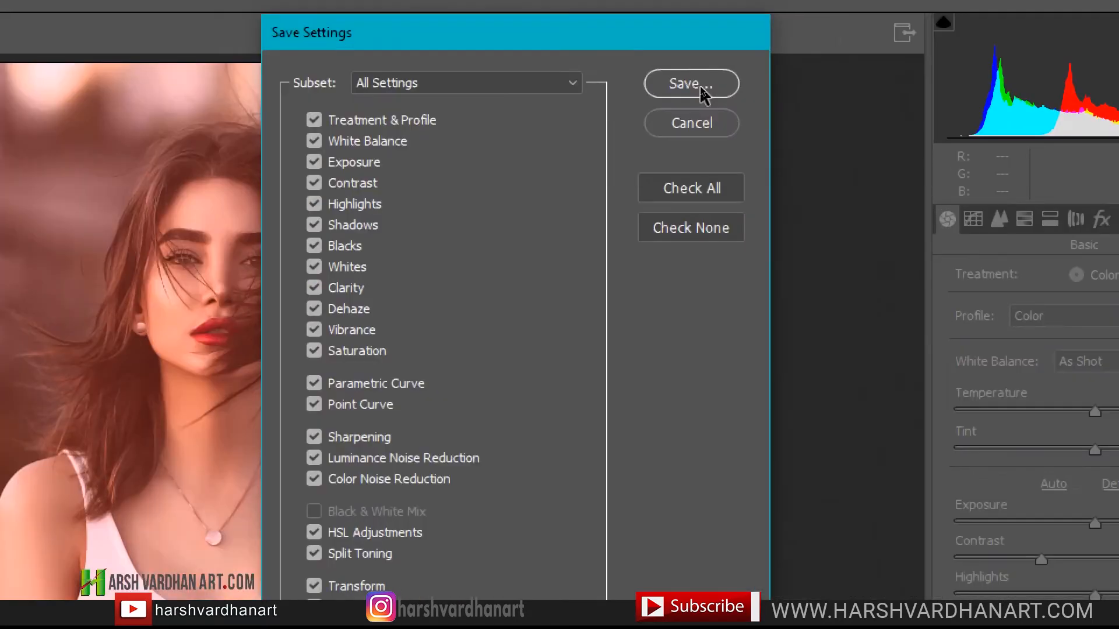
pyautogui.click(698, 85)
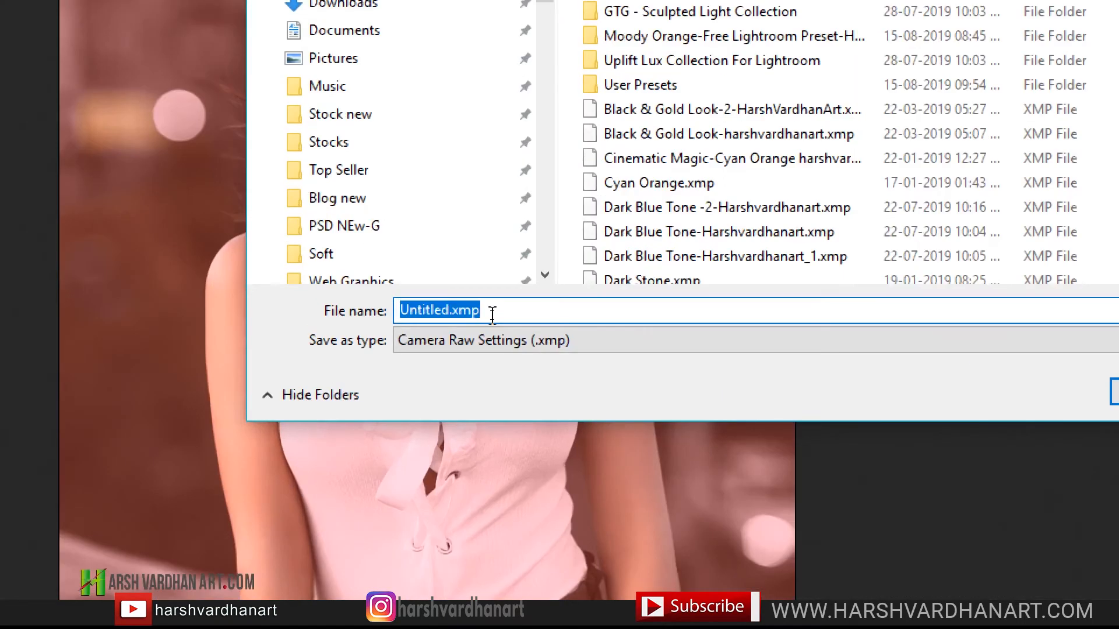
pyautogui.write('Moody Faded Red Tone-harshvardhanart.com')
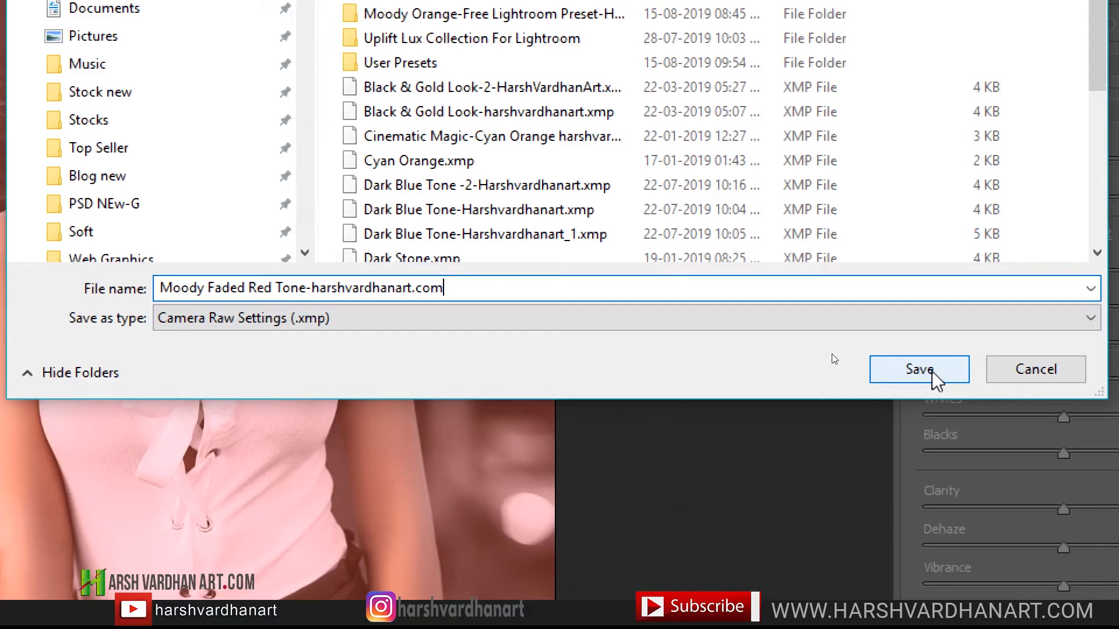
pyautogui.click(927, 370)
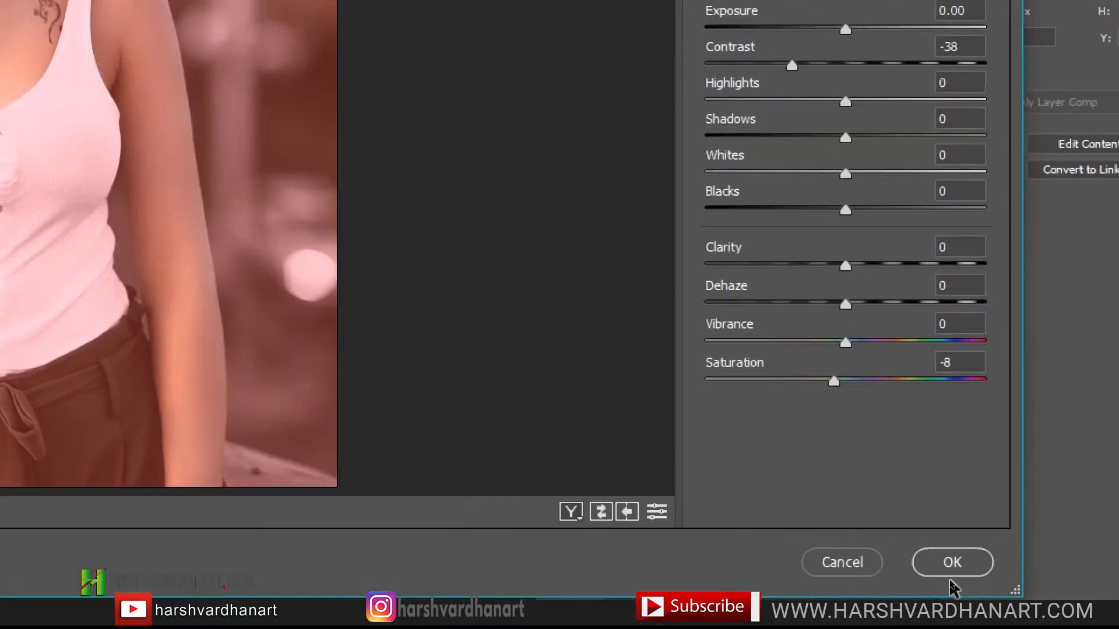
pyautogui.click(971, 572)
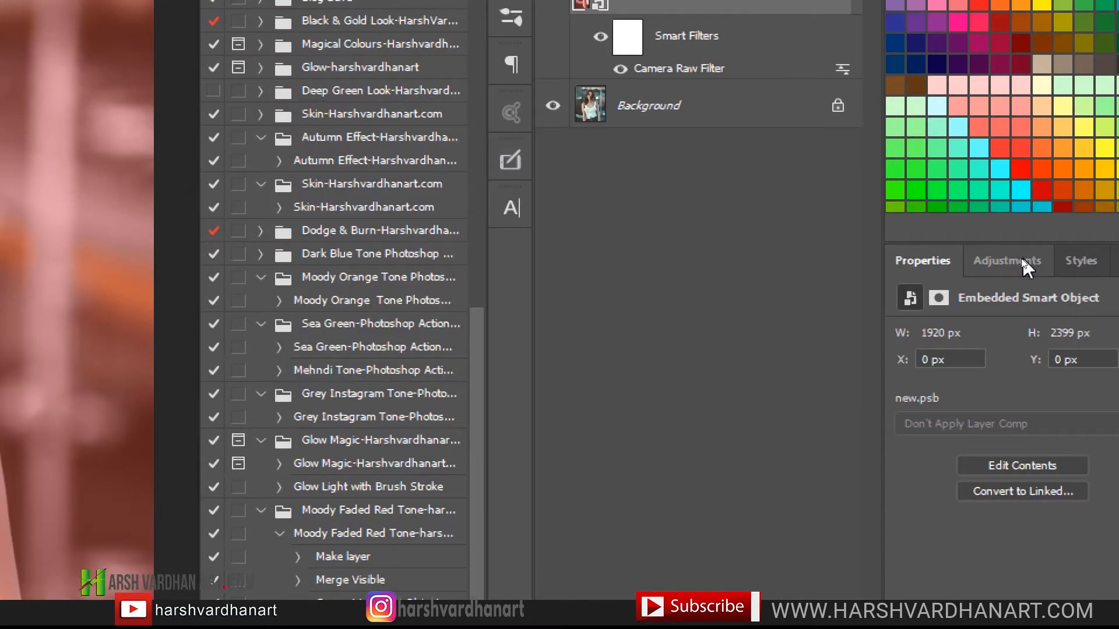
# Step: Add an Exposure adjustment layer, raise its offset to about +0.0145, and slightly adjust its gamma correction and exposure
pyautogui.click(1007, 260)
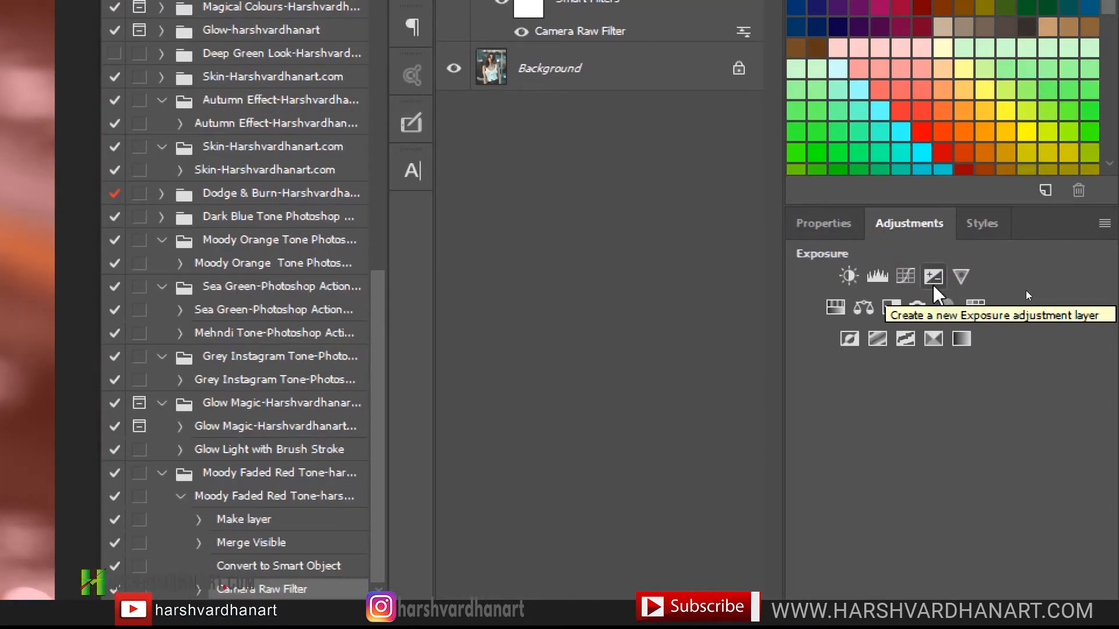
pyautogui.click(933, 282)
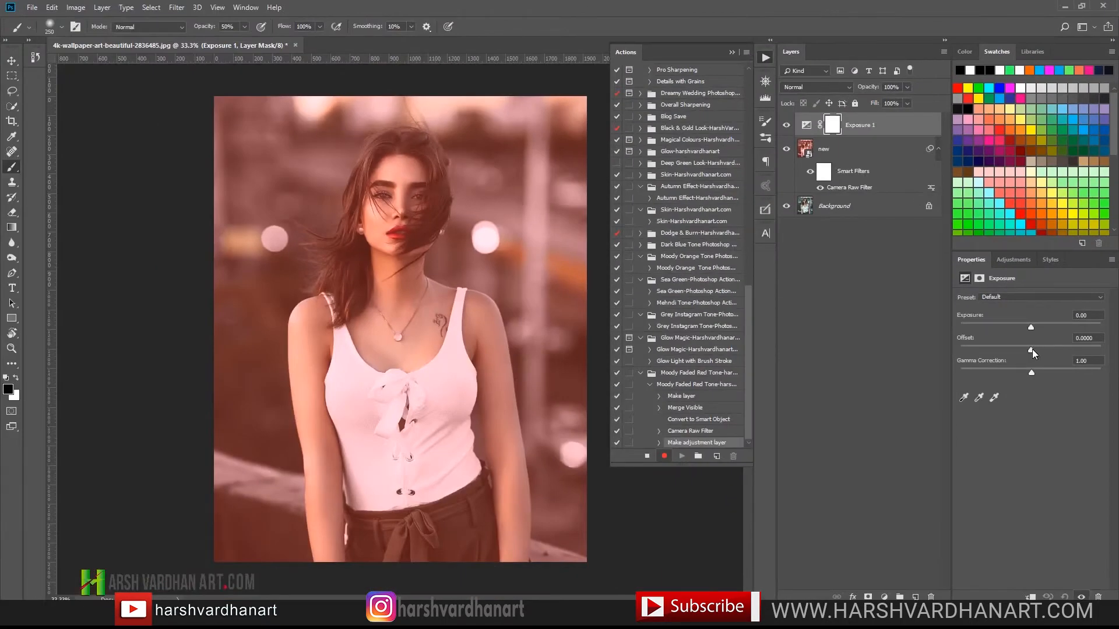
pyautogui.moveTo(1029, 351); pyautogui.dragTo(1032, 348)
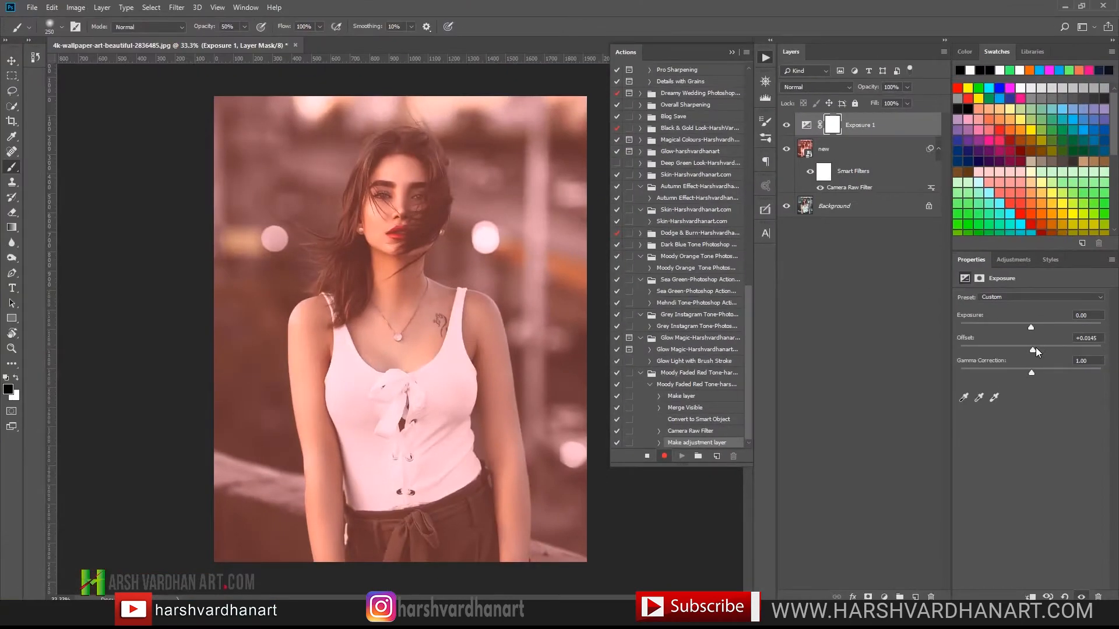
pyautogui.moveTo(1034, 349)
pyautogui.mouseDown()
pyautogui.moveTo(1082, 349)
pyautogui.moveTo(1034, 350)
pyautogui.mouseUp()
pyautogui.moveTo(1030, 374); pyautogui.dragTo(1036, 377)
pyautogui.moveTo(1032, 326); pyautogui.dragTo(1029, 326)
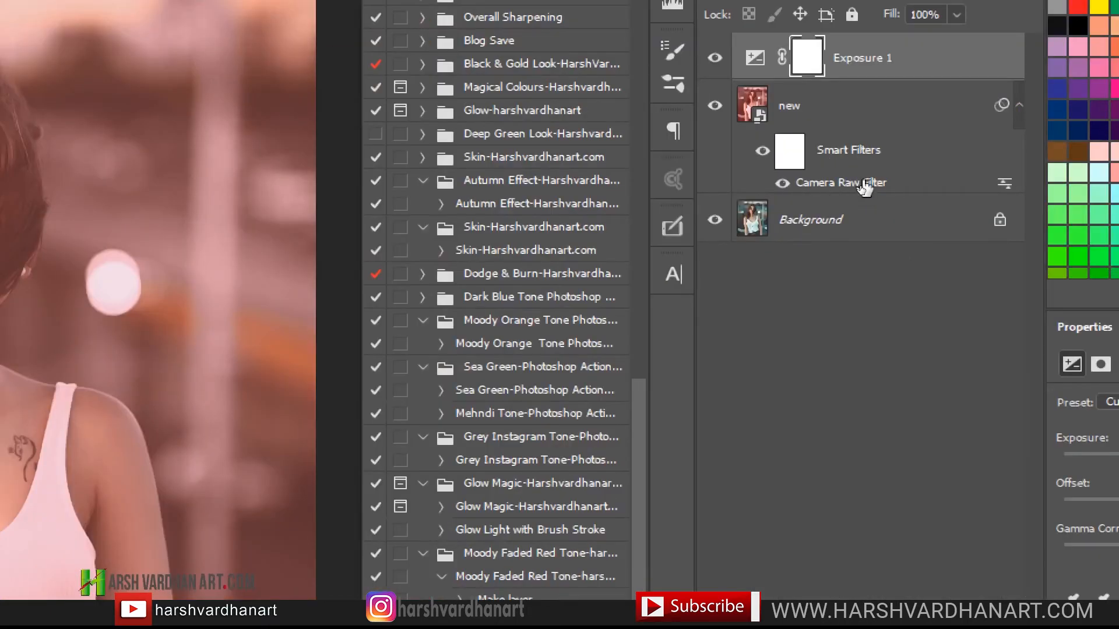
# Step: Reopen the Camera Raw smart filter of the "new" layer and set the Post Crop Vignetting amount to -23
pyautogui.click(861, 185)
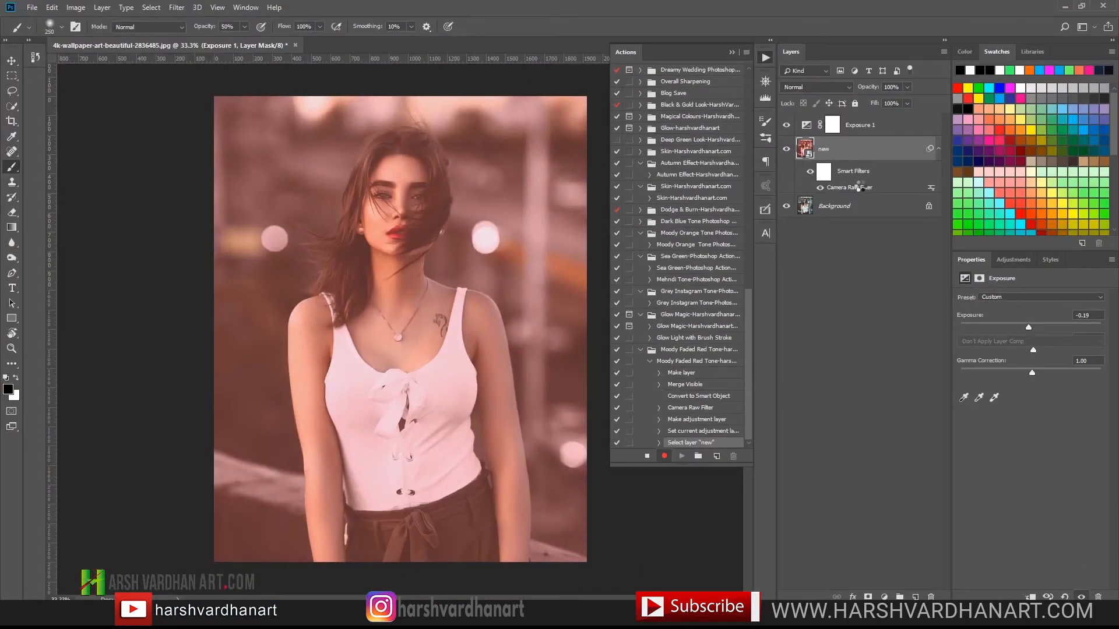
pyautogui.doubleClick(859, 187)
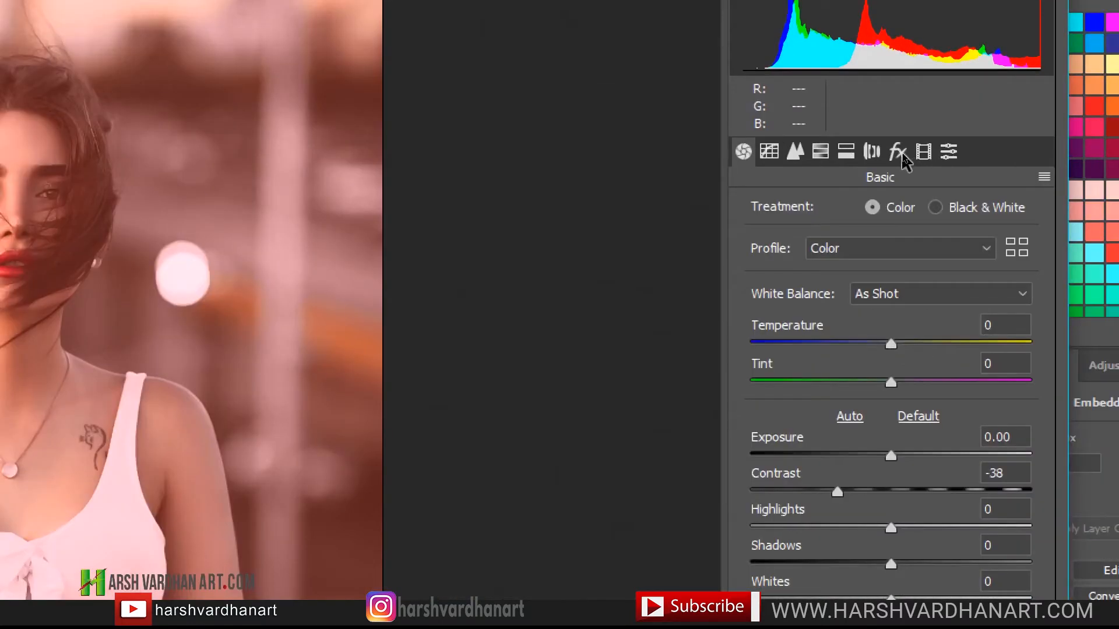
pyautogui.click(900, 153)
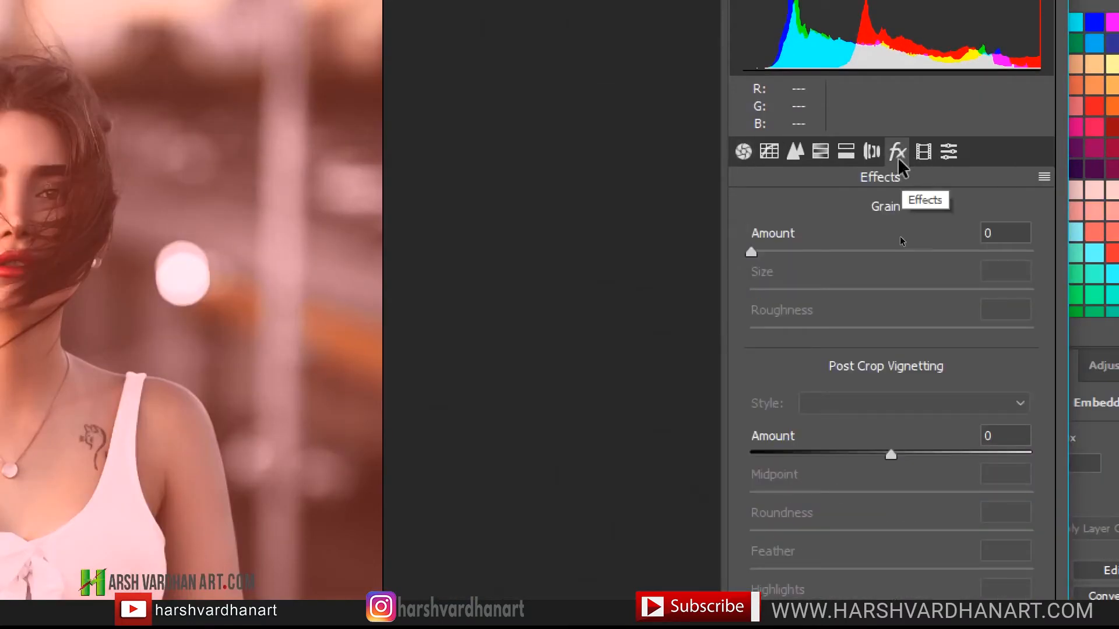
pyautogui.moveTo(890, 456); pyautogui.dragTo(869, 457)
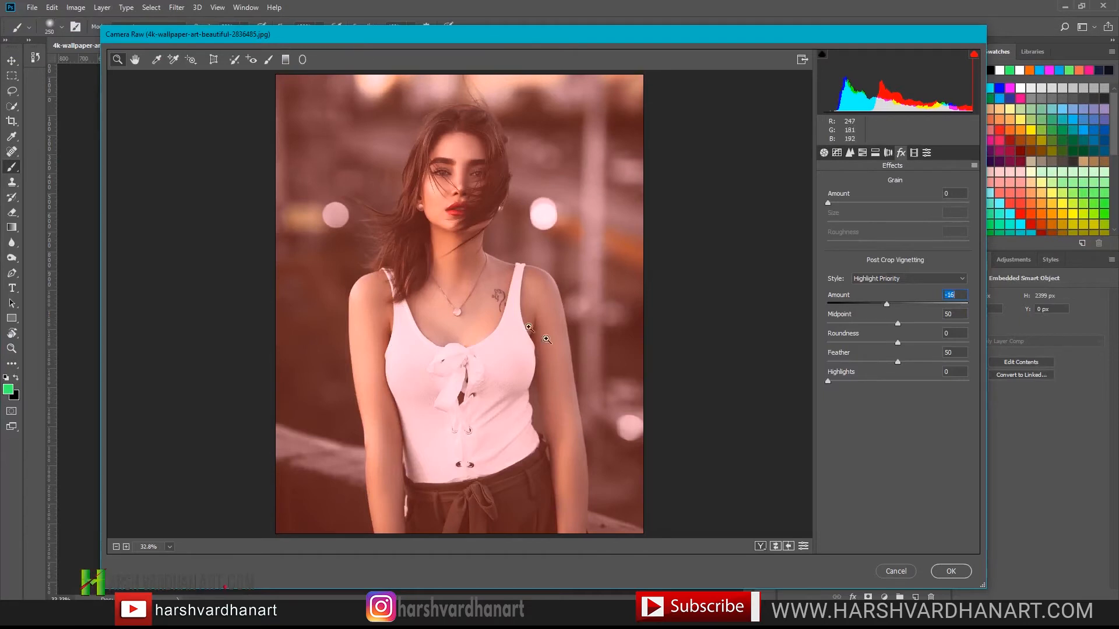
pyautogui.moveTo(886, 305); pyautogui.dragTo(882, 305)
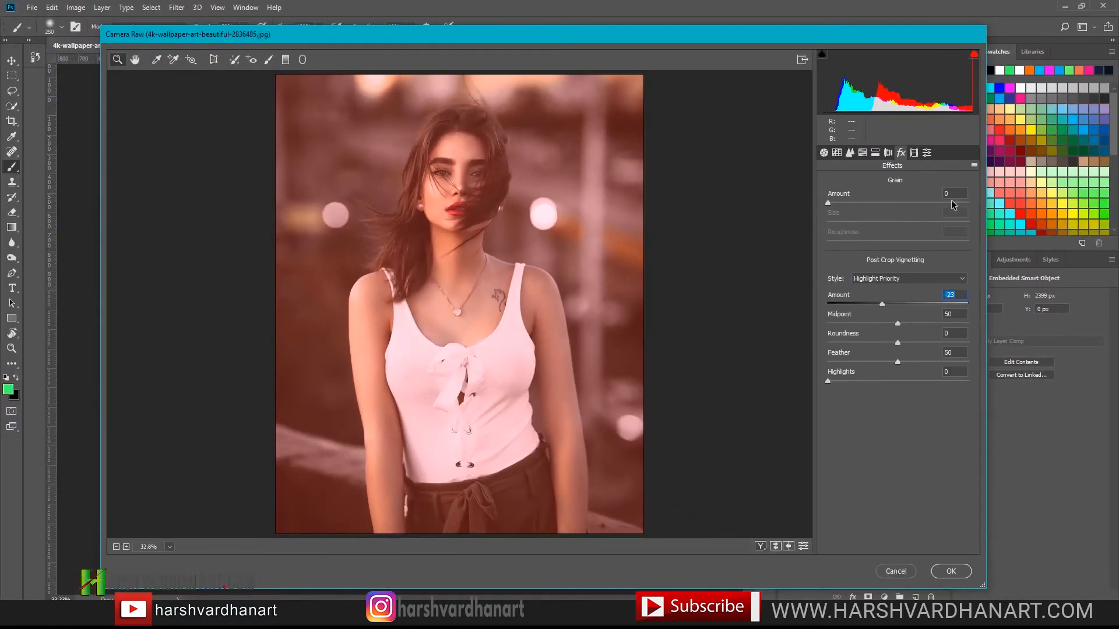
# Step: Save all settings over the existing preset file "Moody Faded Red Tone-harshvardhanart.com" and apply the updated Camera Raw filter
pyautogui.click(973, 166)
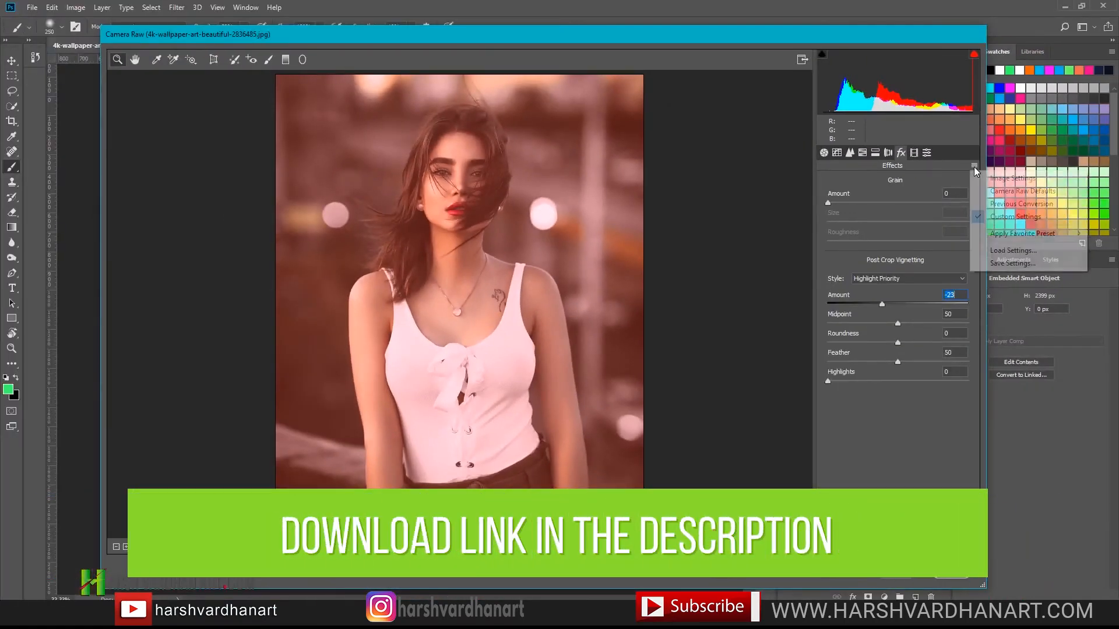
pyautogui.press('super')
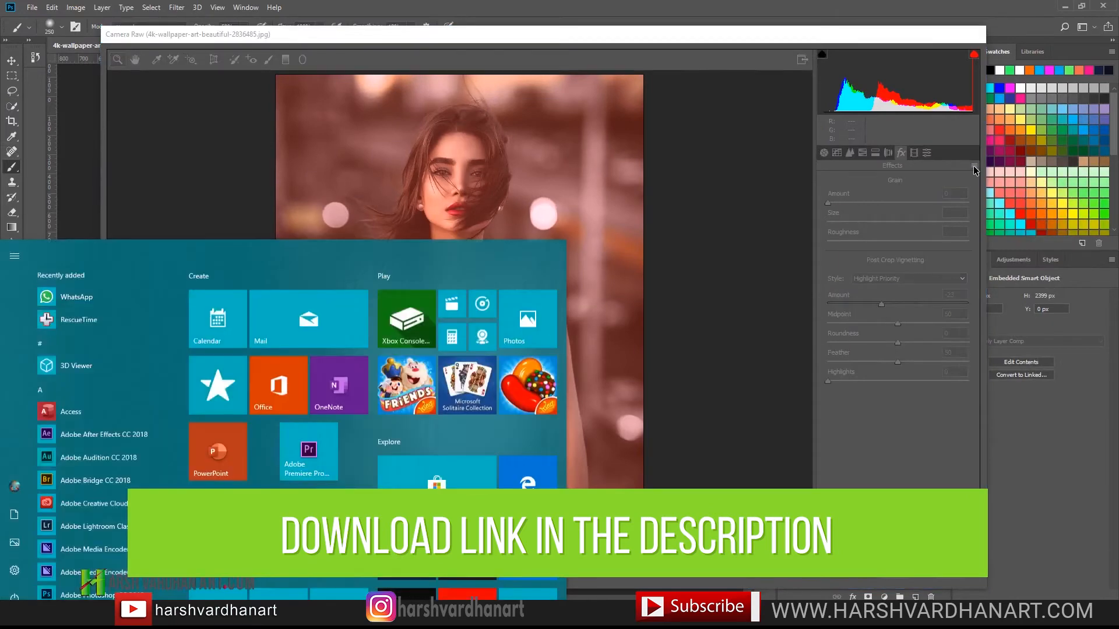
pyautogui.click(974, 167)
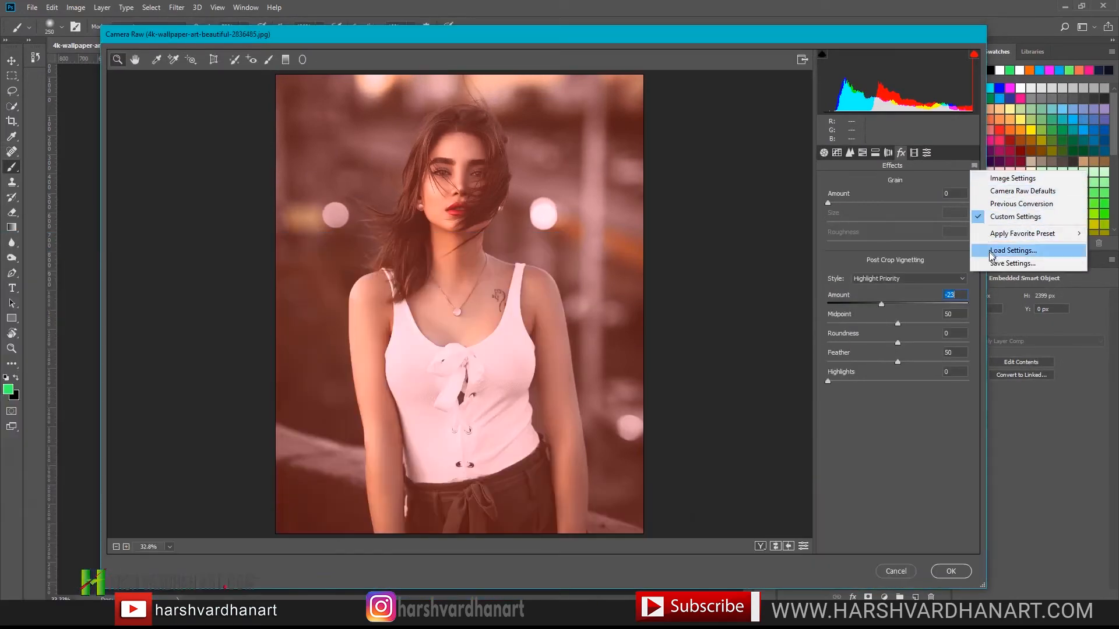
pyautogui.click(1008, 263)
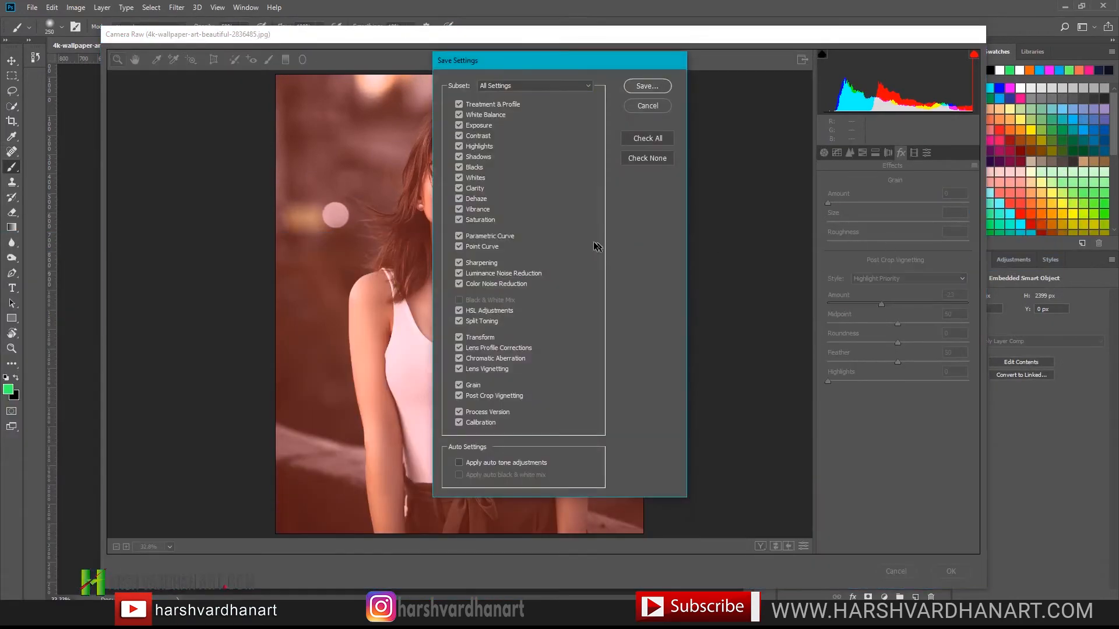
pyautogui.click(645, 87)
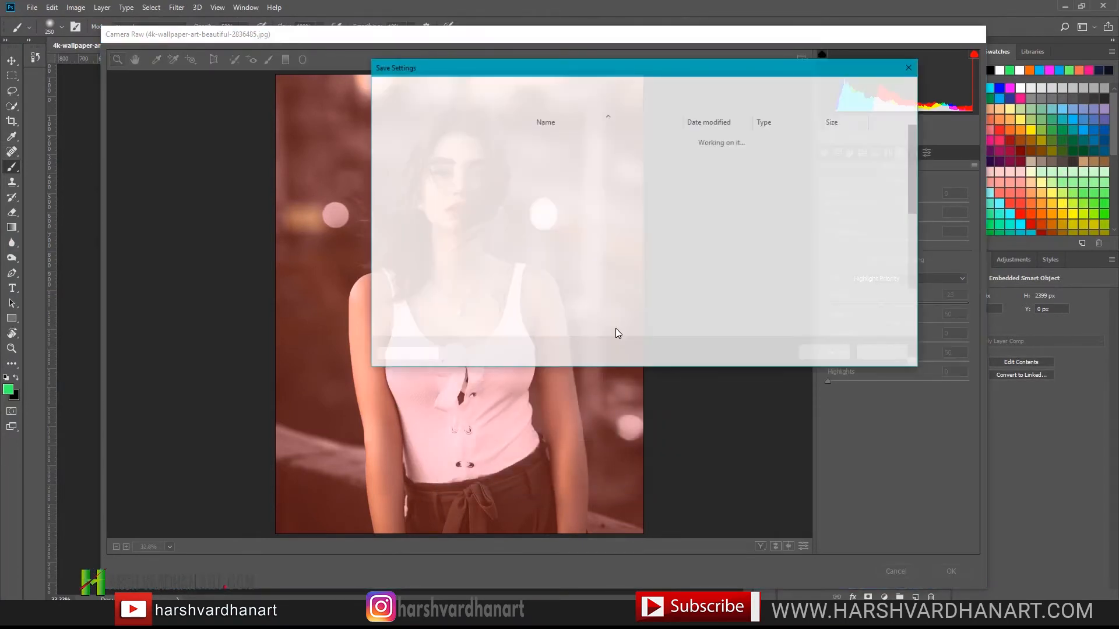
pyautogui.write('Moody Faded Red Tone-harshvardhanart.com')
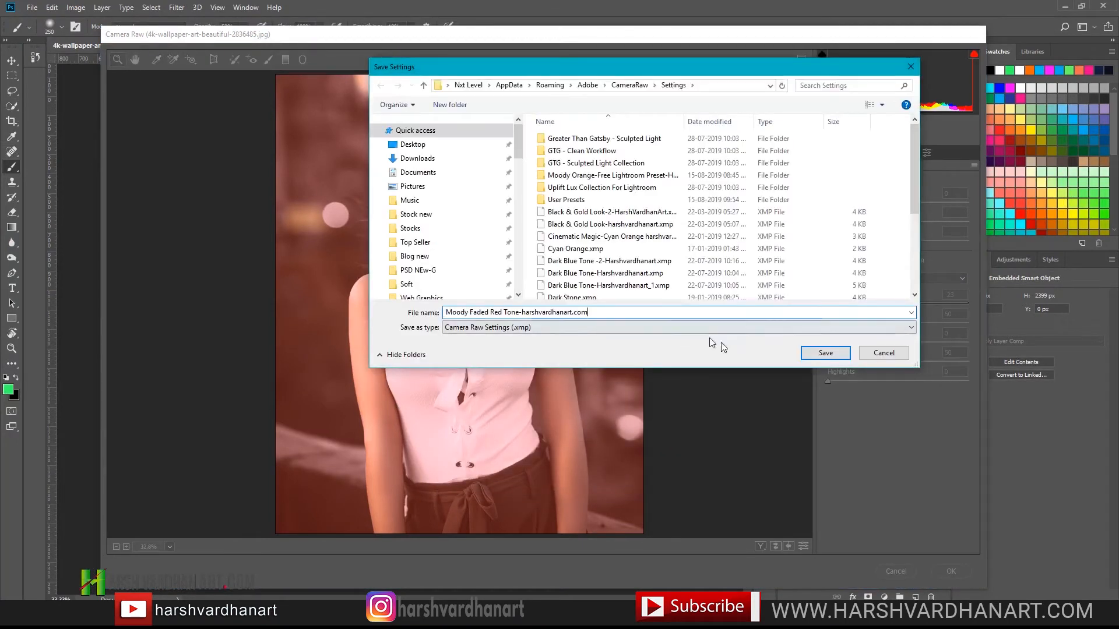
pyautogui.click(823, 355)
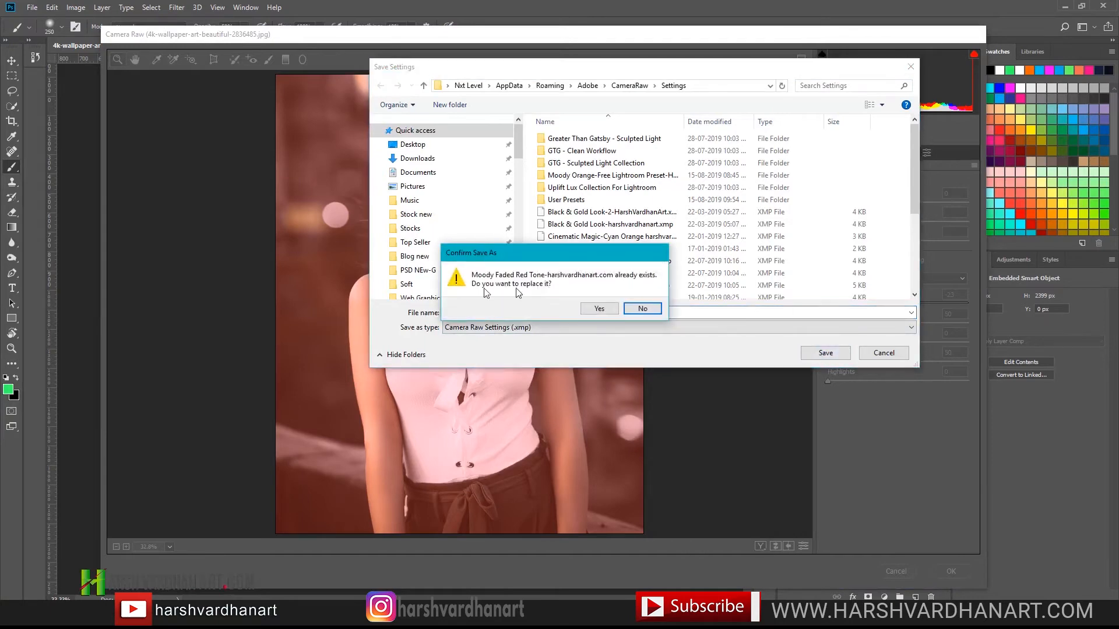
pyautogui.click(599, 309)
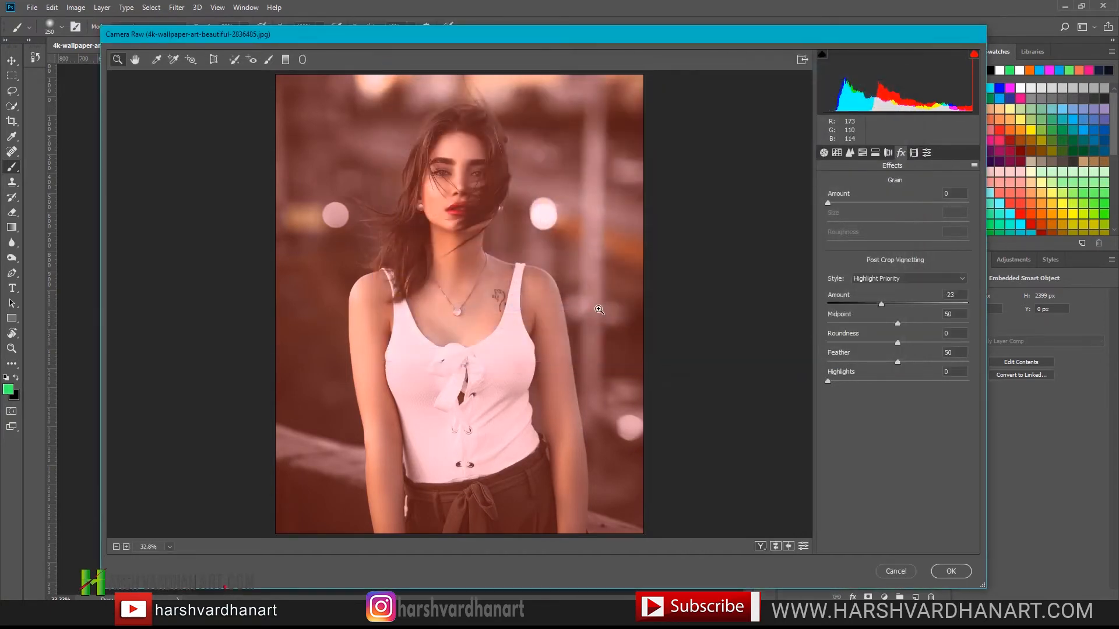
pyautogui.click(951, 571)
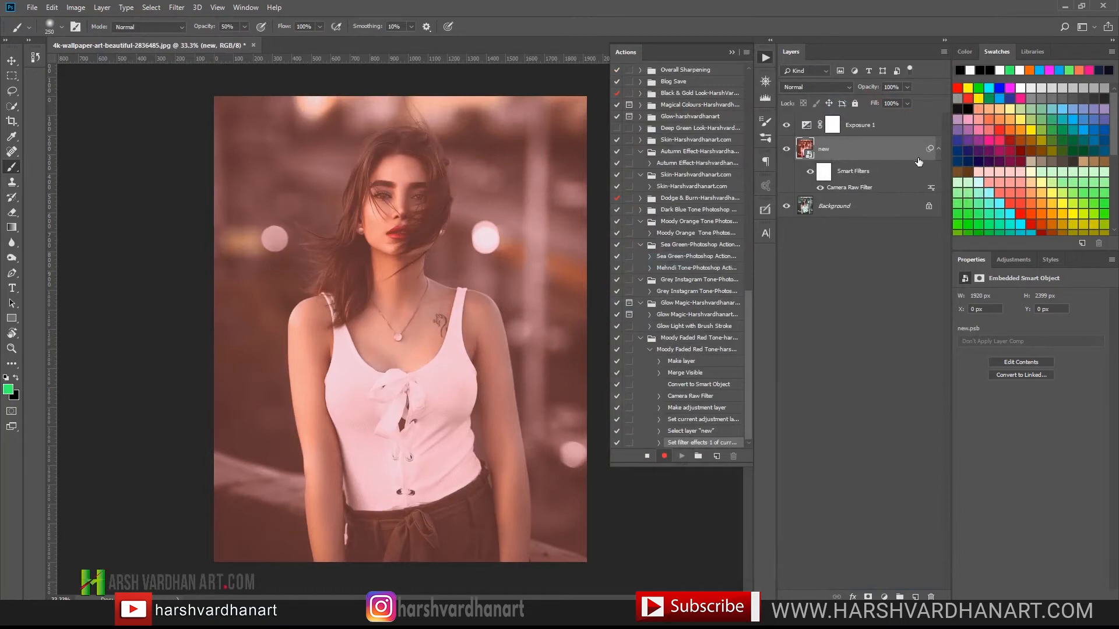
# Step: Group the "Exposure 1" and "new" layers and name the group "Moody Faded Red Tone-harshvardhanart.com"
pyautogui.click(882, 129)
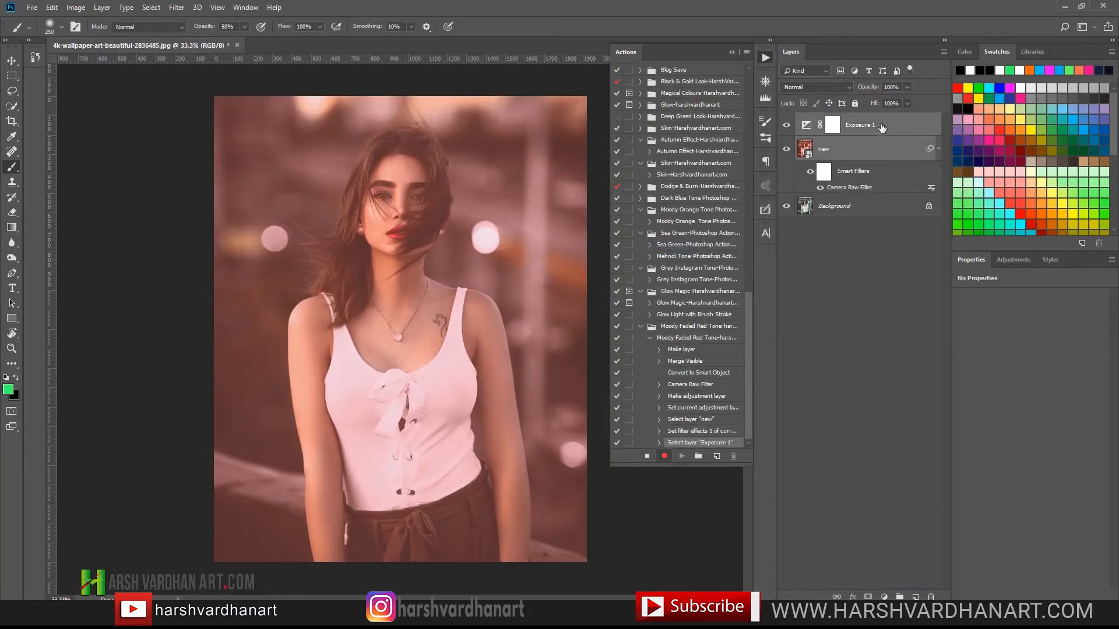
pyautogui.hotkey('ctrl', 'g')
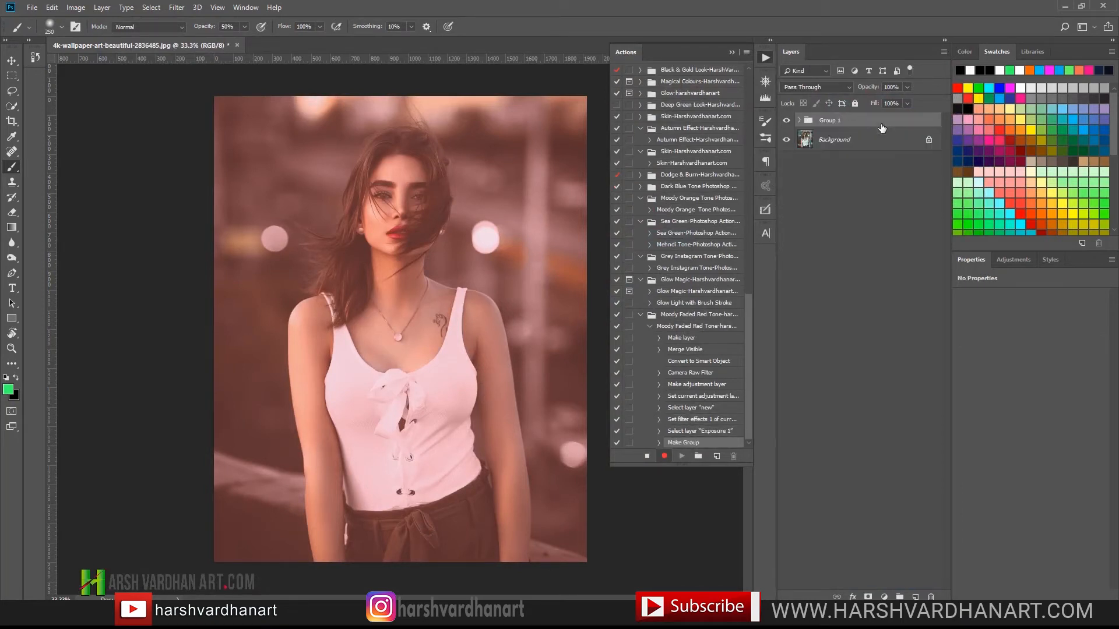
pyautogui.doubleClick(830, 120)
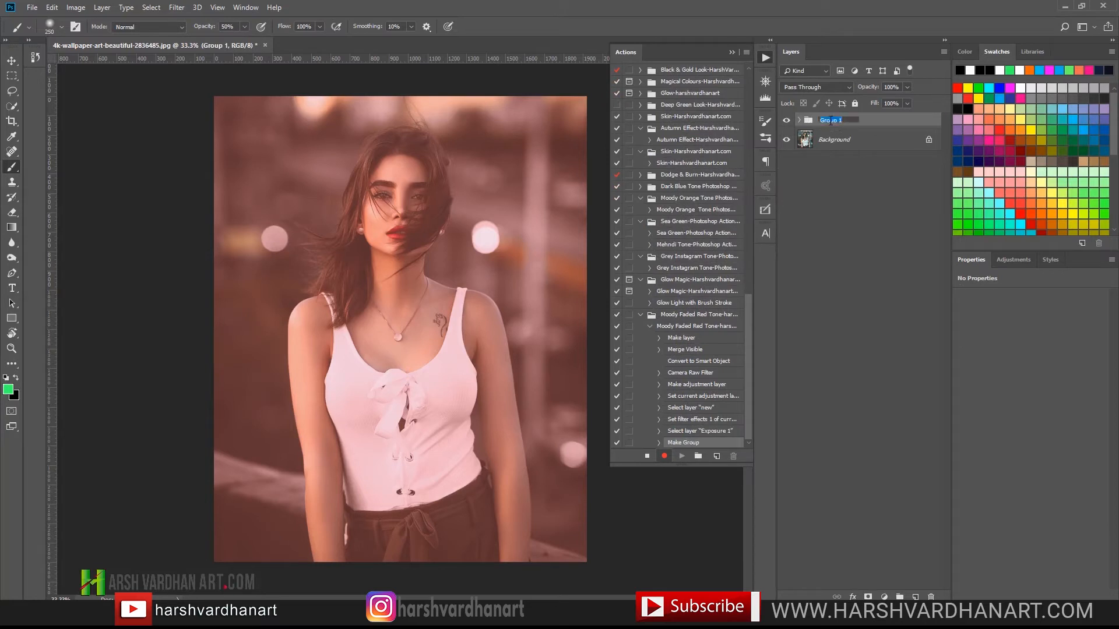
pyautogui.hotkey('ctrl', 'v')
pyautogui.press('Return')
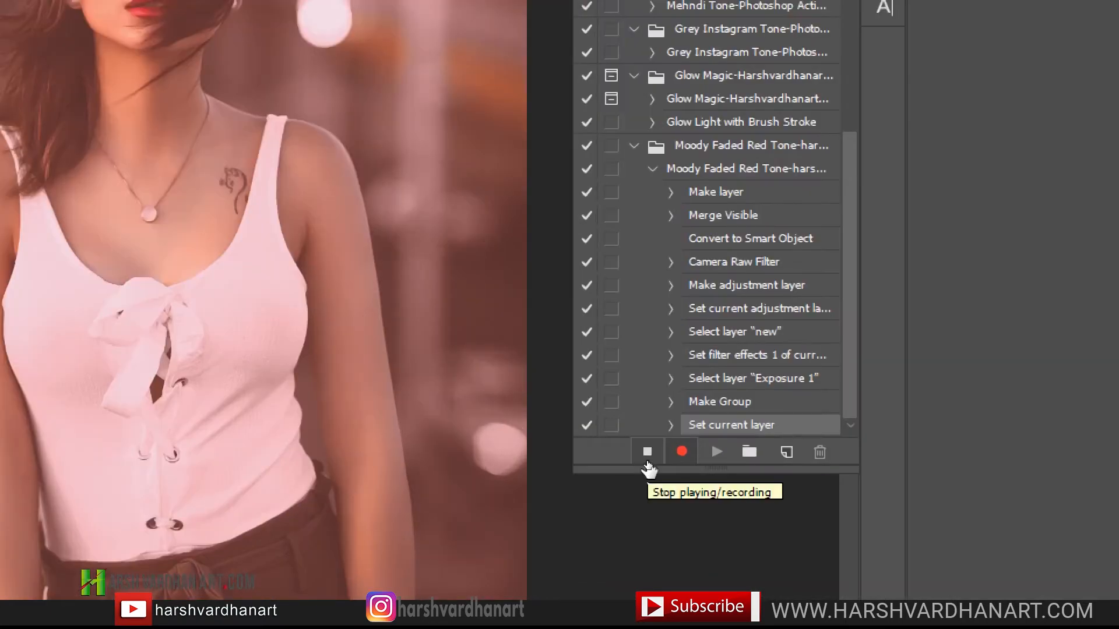
# Step: Stop recording the action and toggle the group's visibility to compare the portrait before and after
pyautogui.click(646, 458)
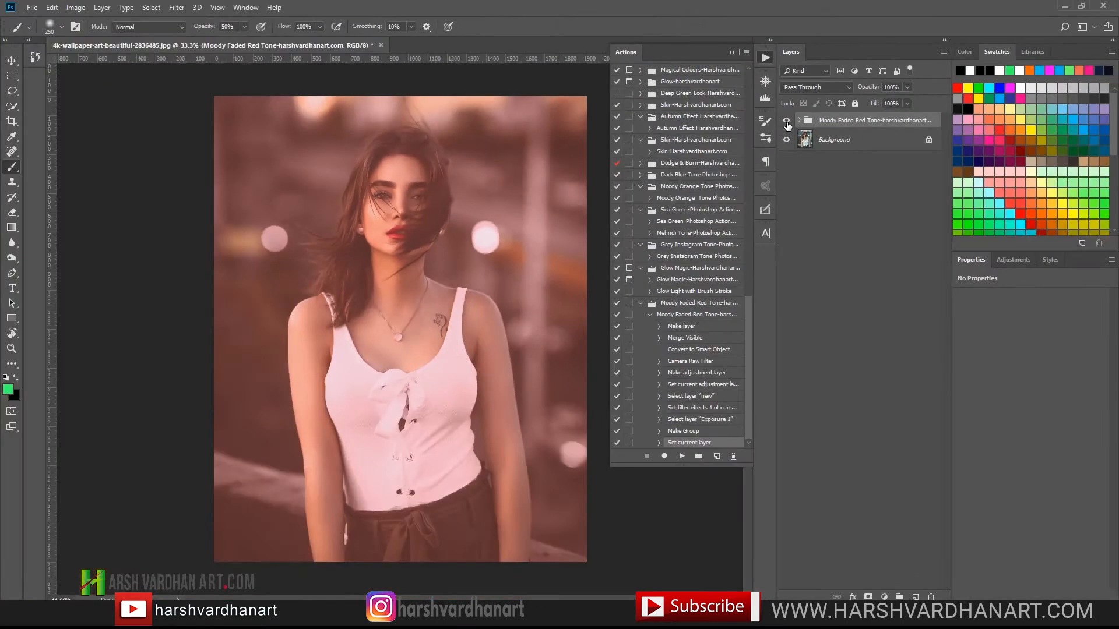
pyautogui.click(786, 122)
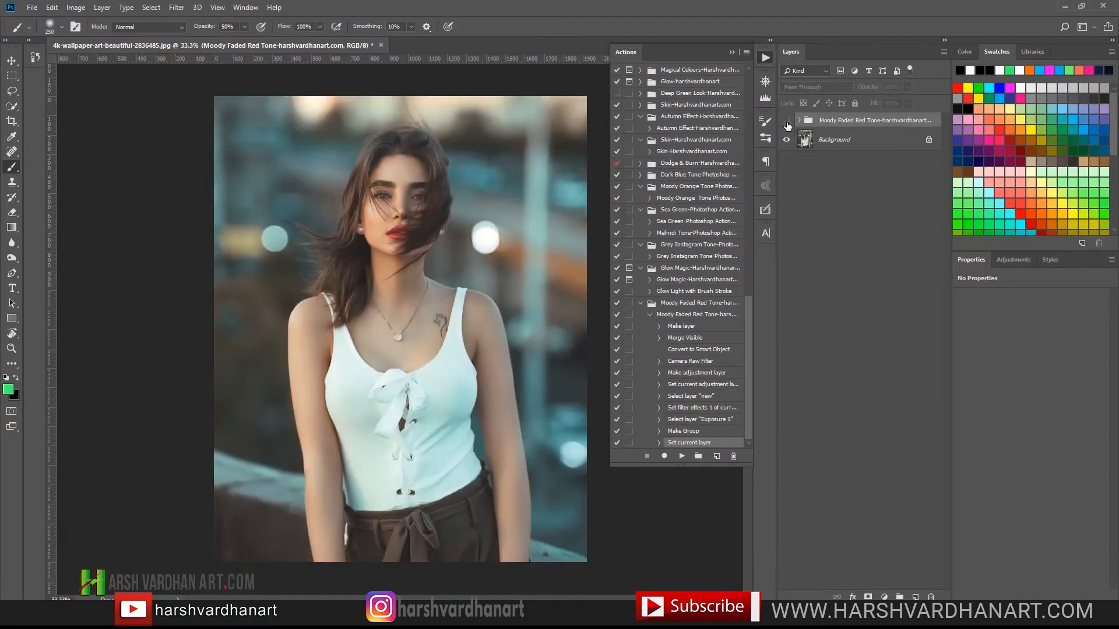
pyautogui.click(786, 122)
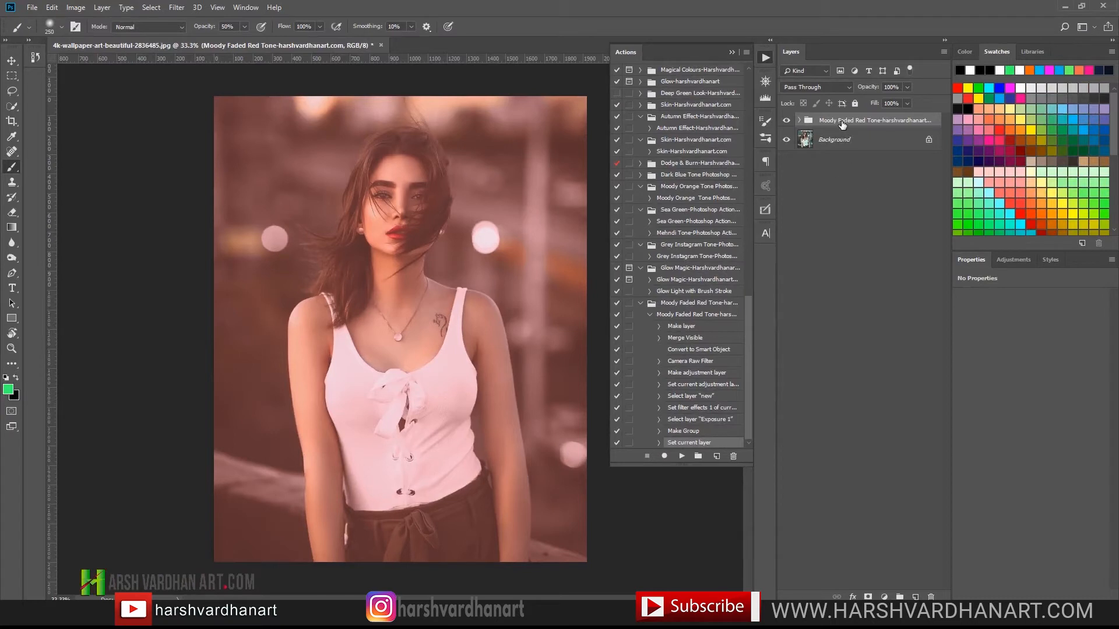
# Step: Delete the tone group from the portrait, then select the recorded "Moody Faded Red Tone" action and collapse its commands
pyautogui.press('Delete')
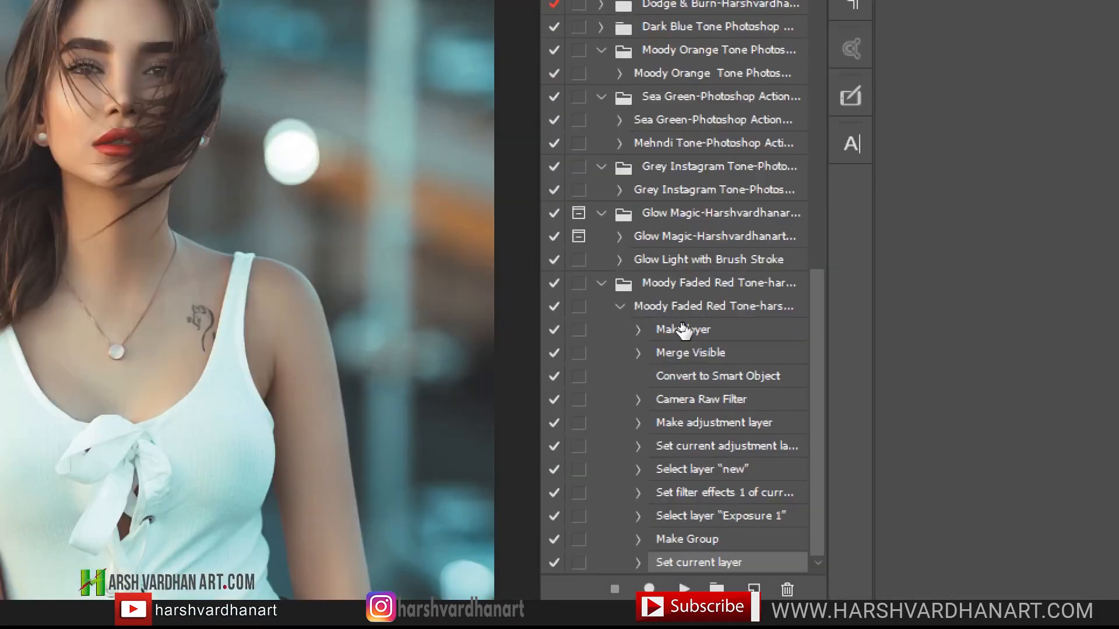
pyautogui.click(670, 312)
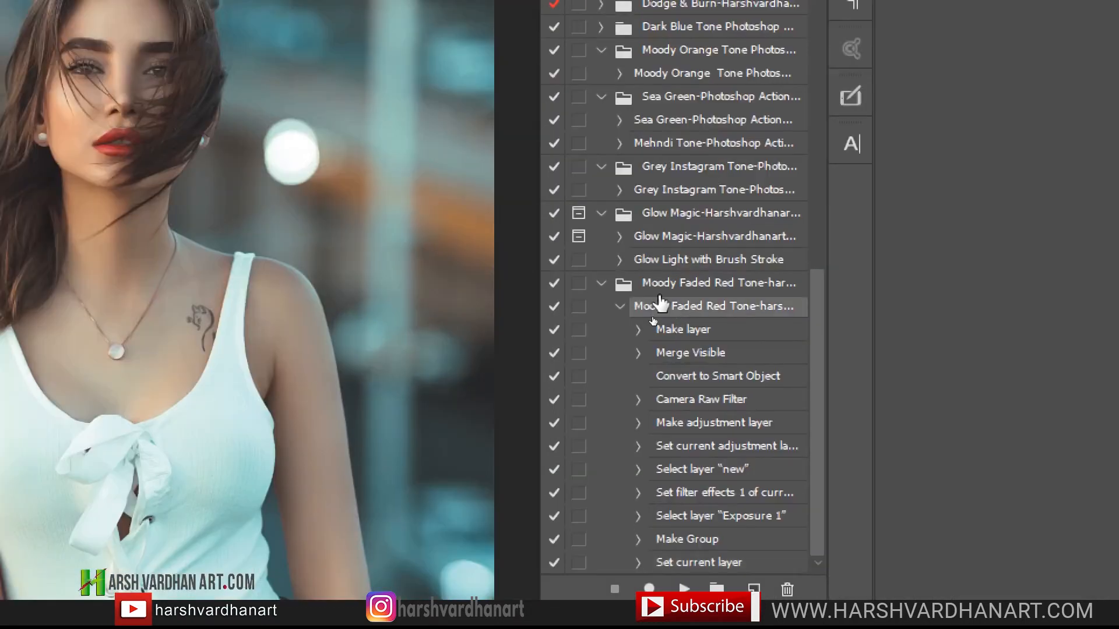
pyautogui.click(620, 306)
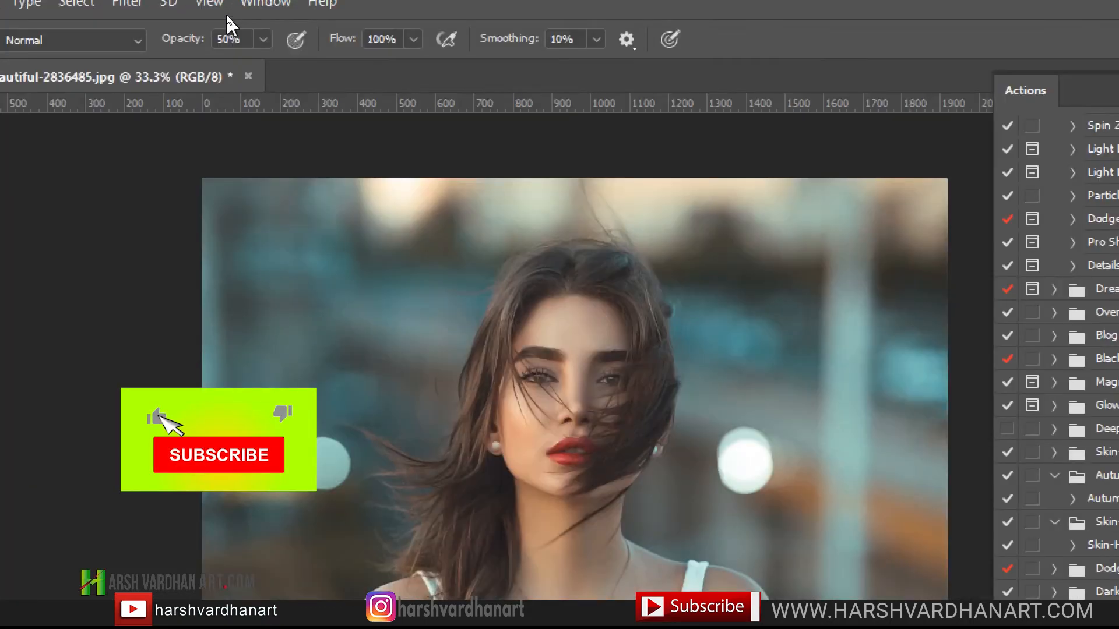
pyautogui.click(250, 6)
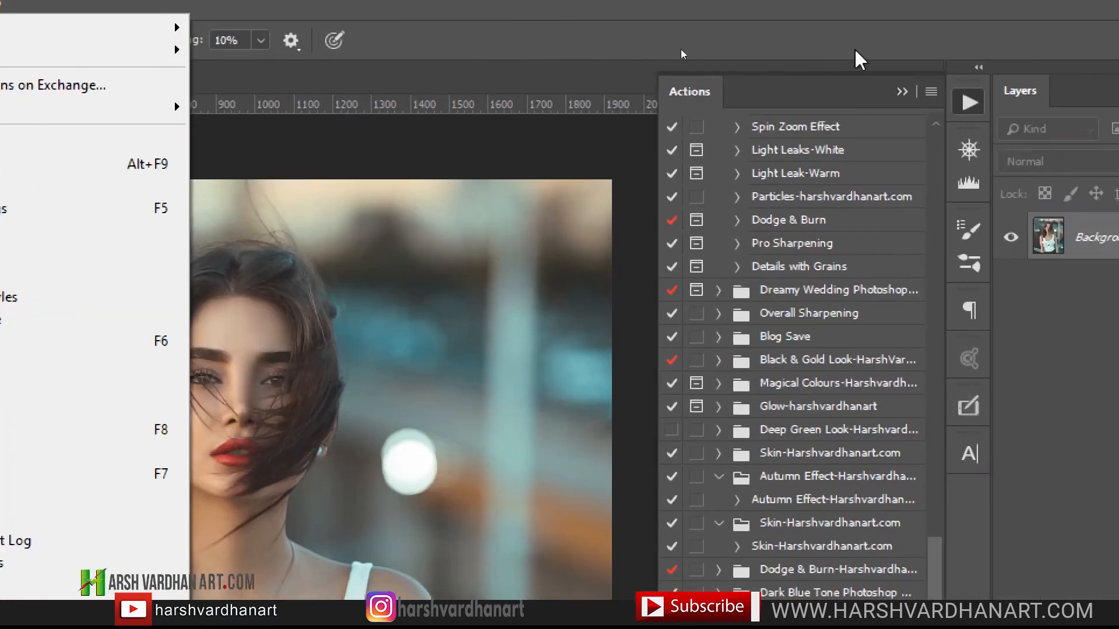
pyautogui.click(937, 91)
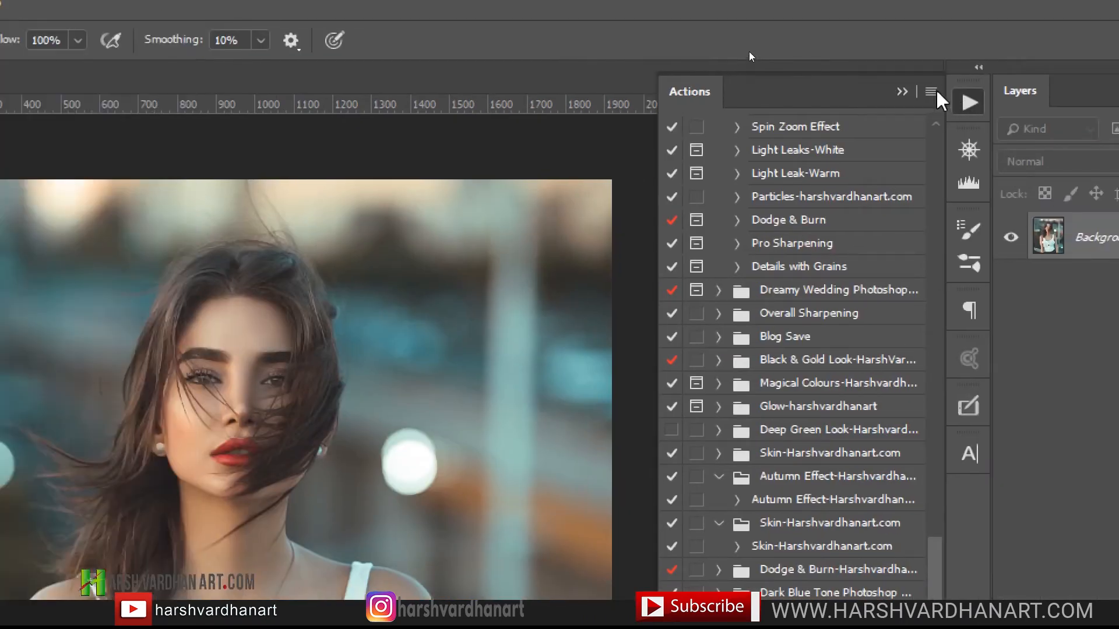
pyautogui.click(931, 92)
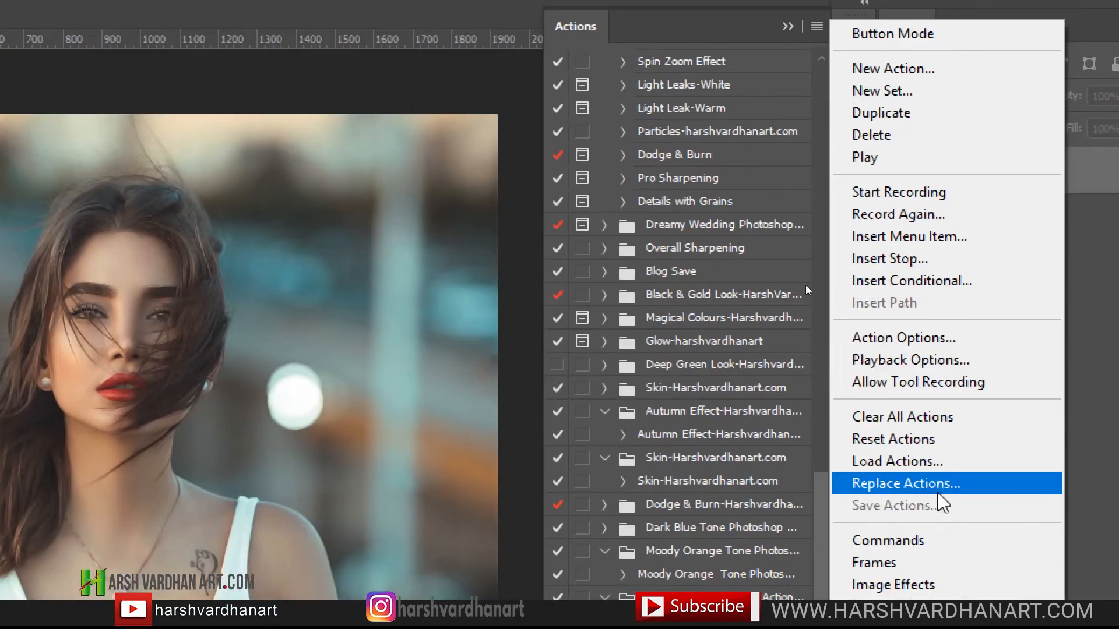
pyautogui.click(963, 469)
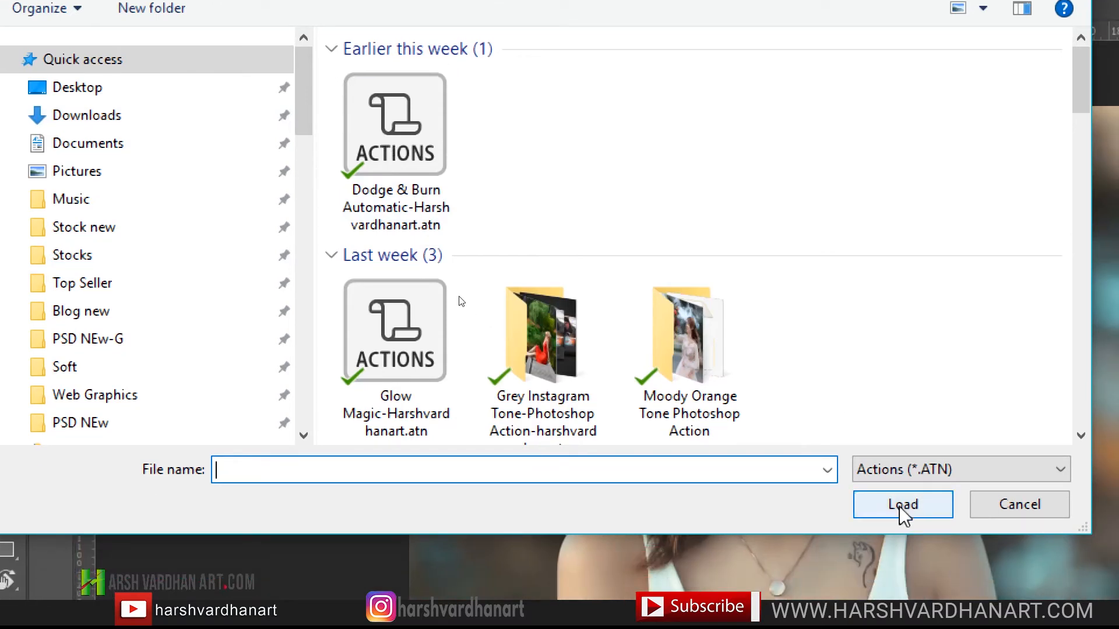
pyautogui.click(998, 509)
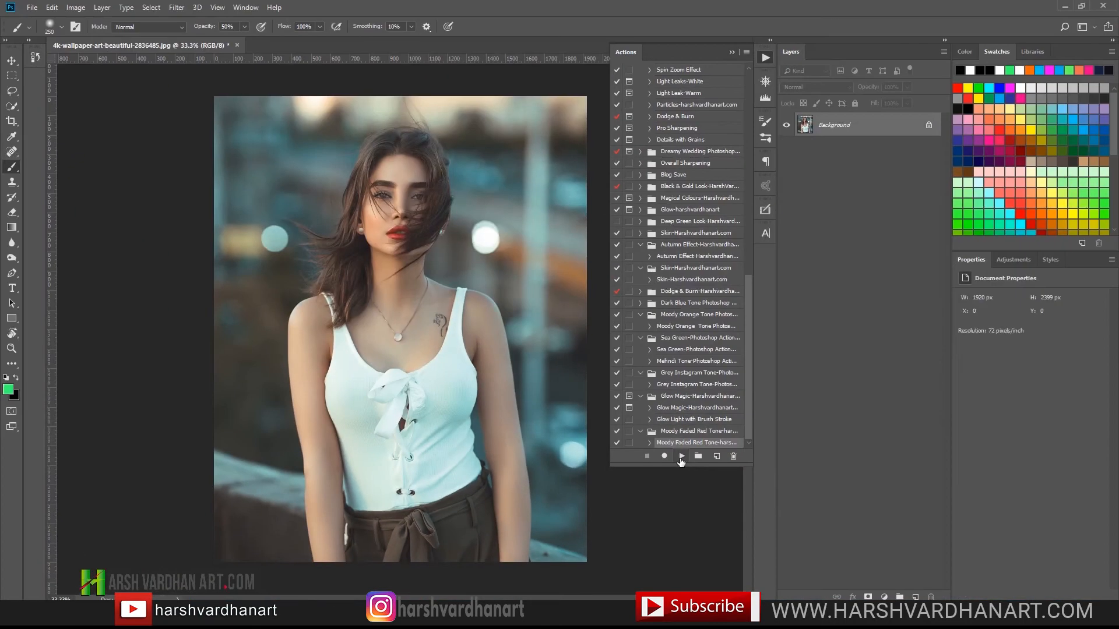
# Step: Play the "Moody Faded Red Tone" action on the original portrait and toggle the resulting group's visibility to compare
pyautogui.click(681, 456)
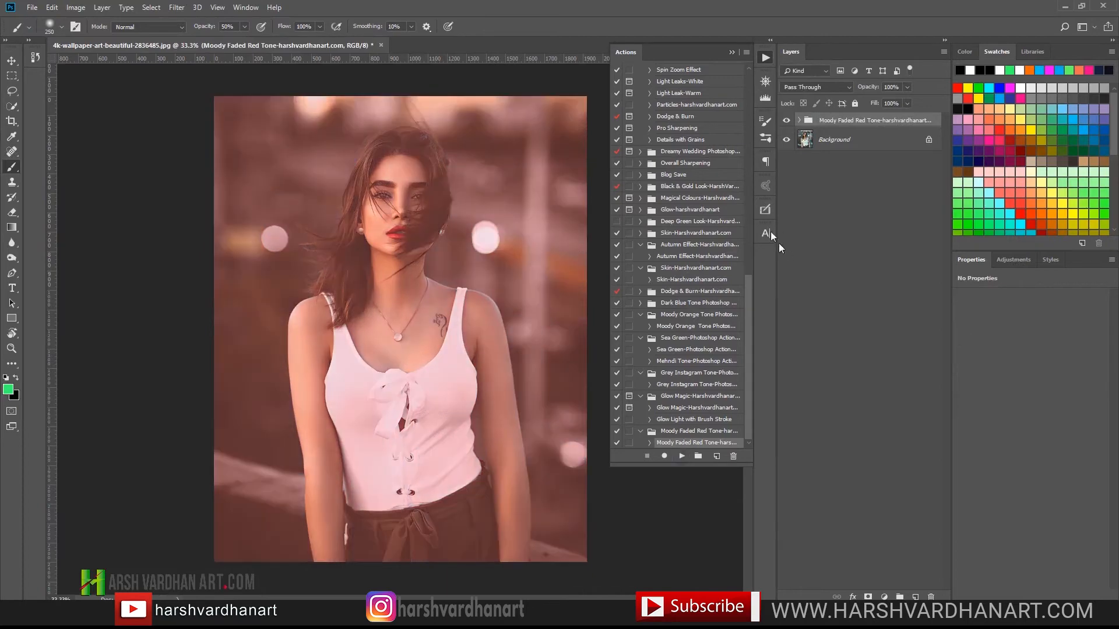
pyautogui.click(785, 122)
pyautogui.click(785, 123)
pyautogui.click(785, 122)
pyautogui.click(786, 122)
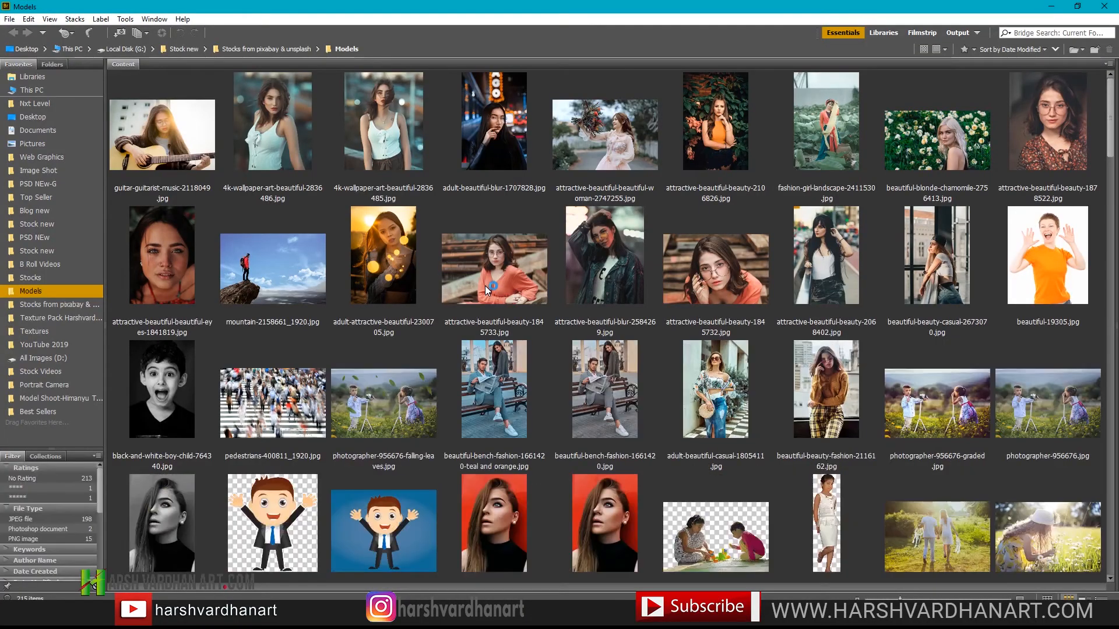
# Step: Open adult-beautiful-blur-1707828.jpg from Bridge, play the same action on it, and compare the image with the group hidden and shown
pyautogui.click(498, 136)
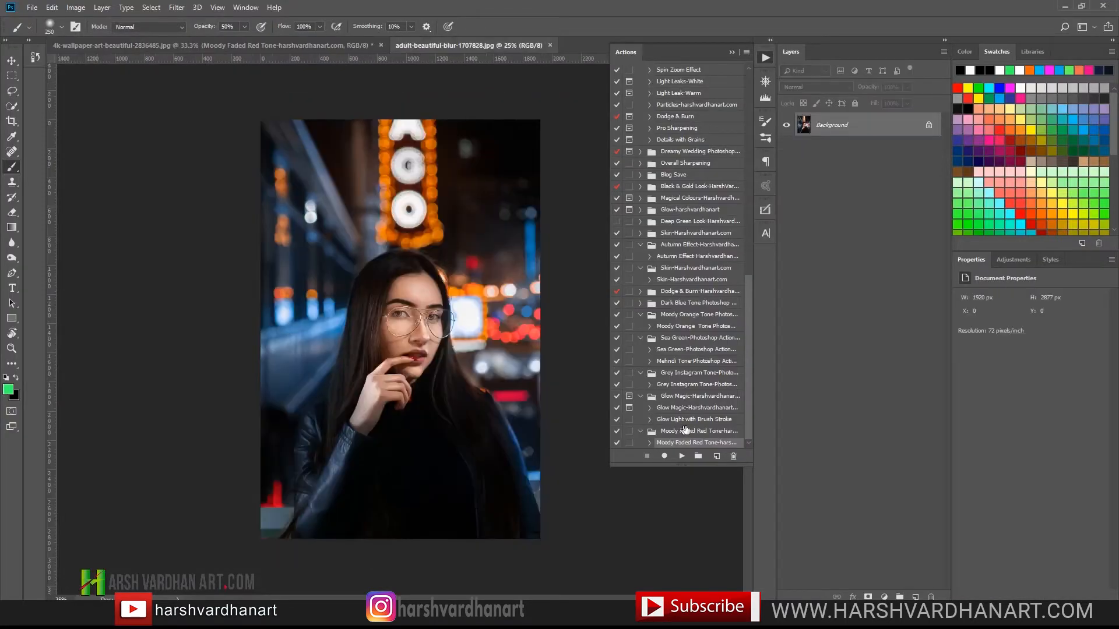
pyautogui.click(682, 458)
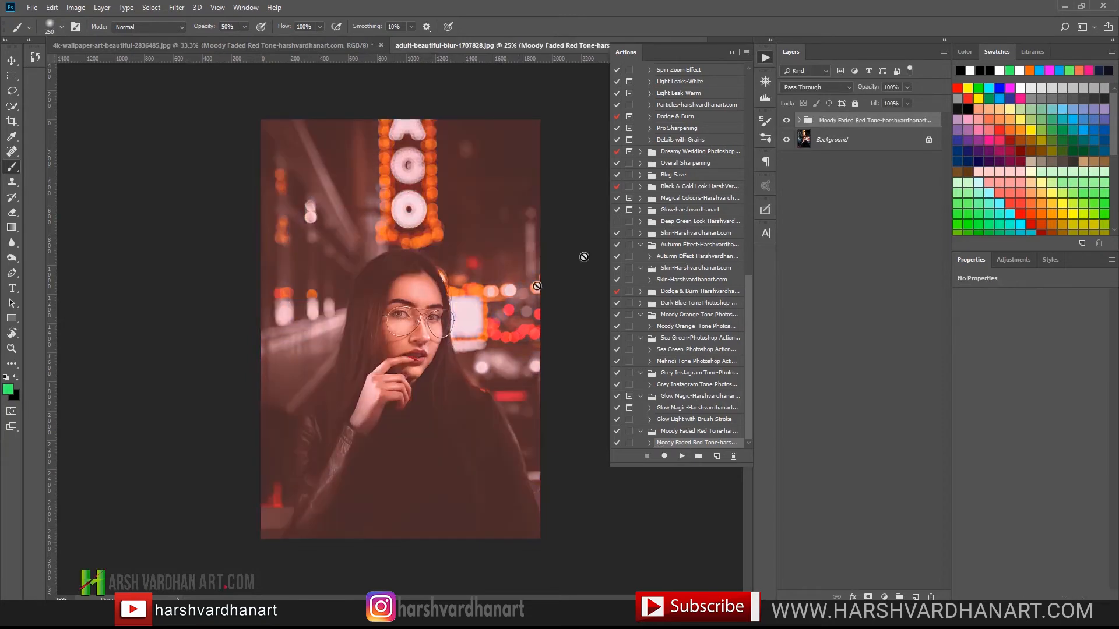
pyautogui.click(786, 120)
pyautogui.click(786, 121)
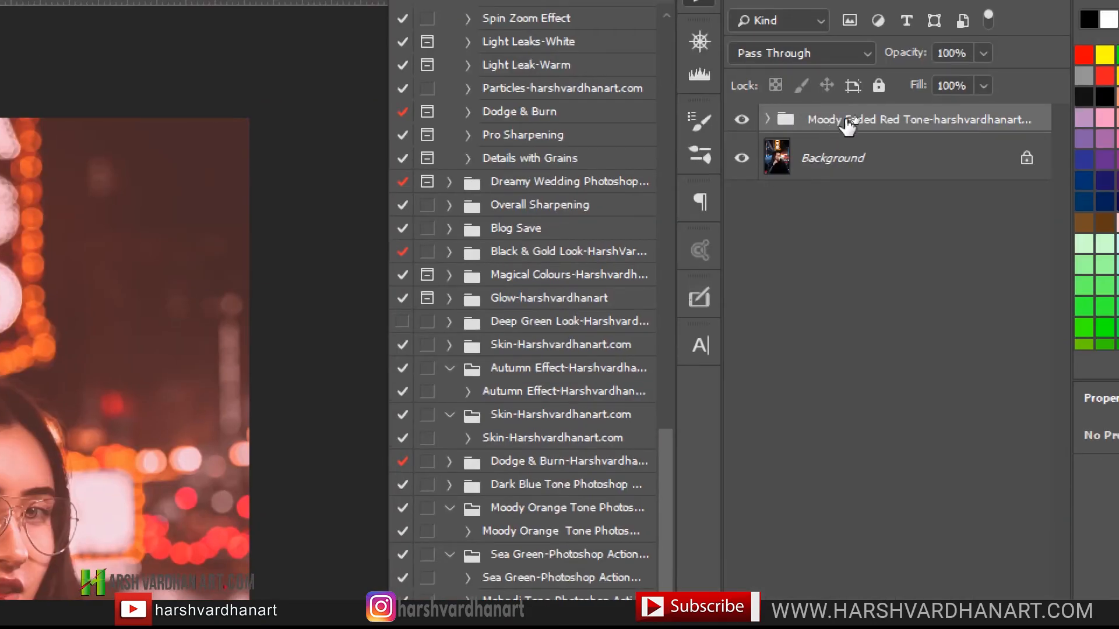
# Step: Lower the opacity of the tone group on the night portrait to 58%
pyautogui.click(983, 53)
pyautogui.moveTo(989, 78); pyautogui.dragTo(939, 84)
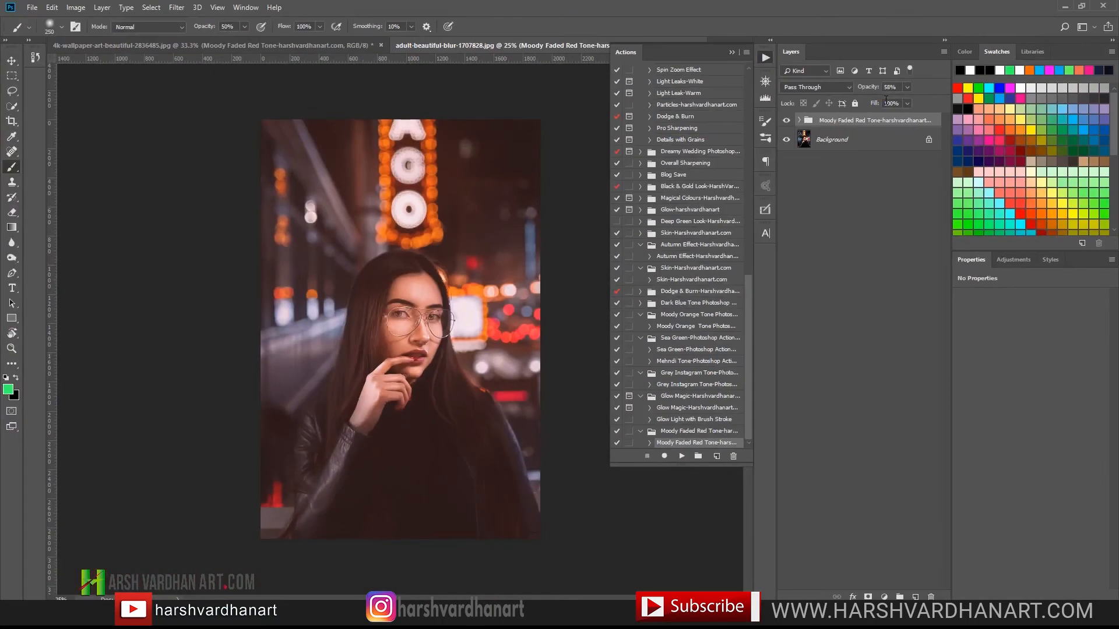
# Step: Expand the tone group, reopen the Camera Raw filter on the "new" smart object and set its Contrast to -8
pyautogui.click(799, 122)
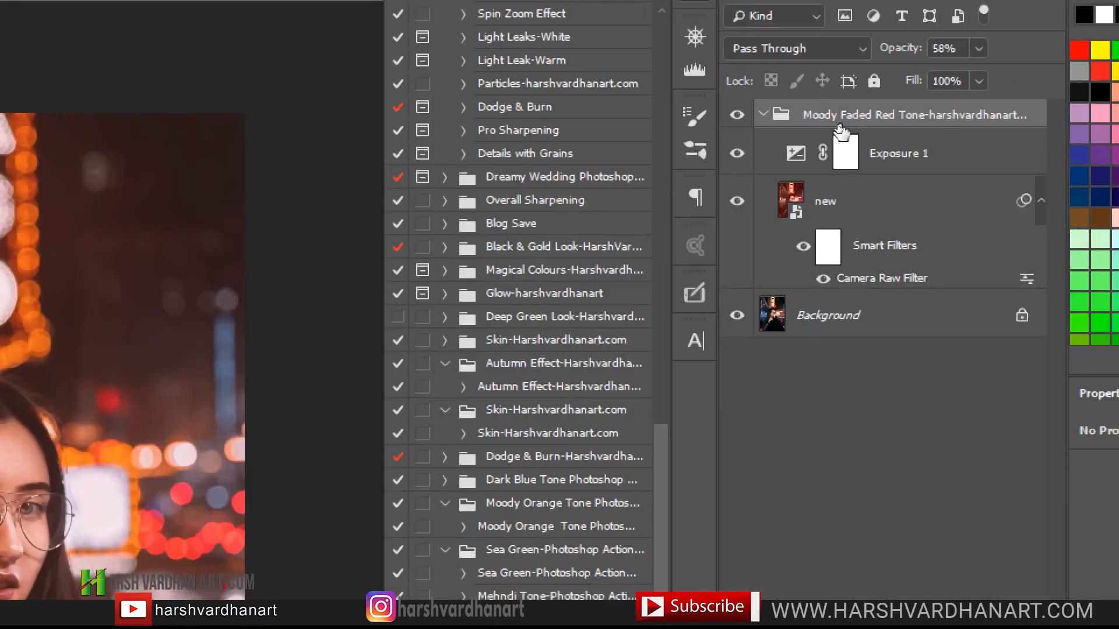
pyautogui.click(764, 115)
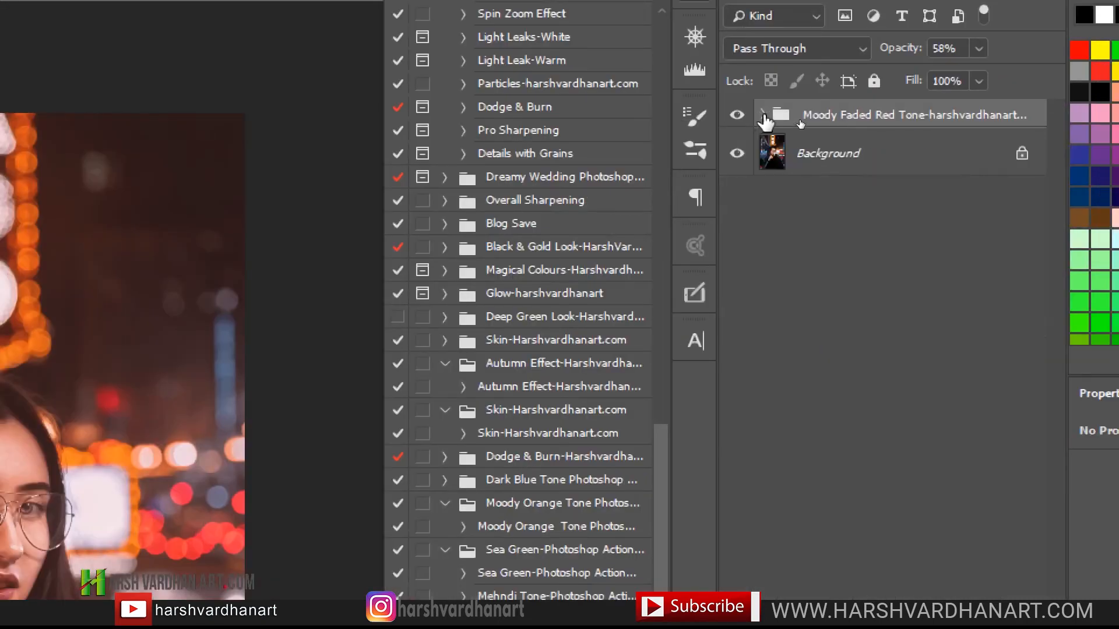
pyautogui.click(764, 115)
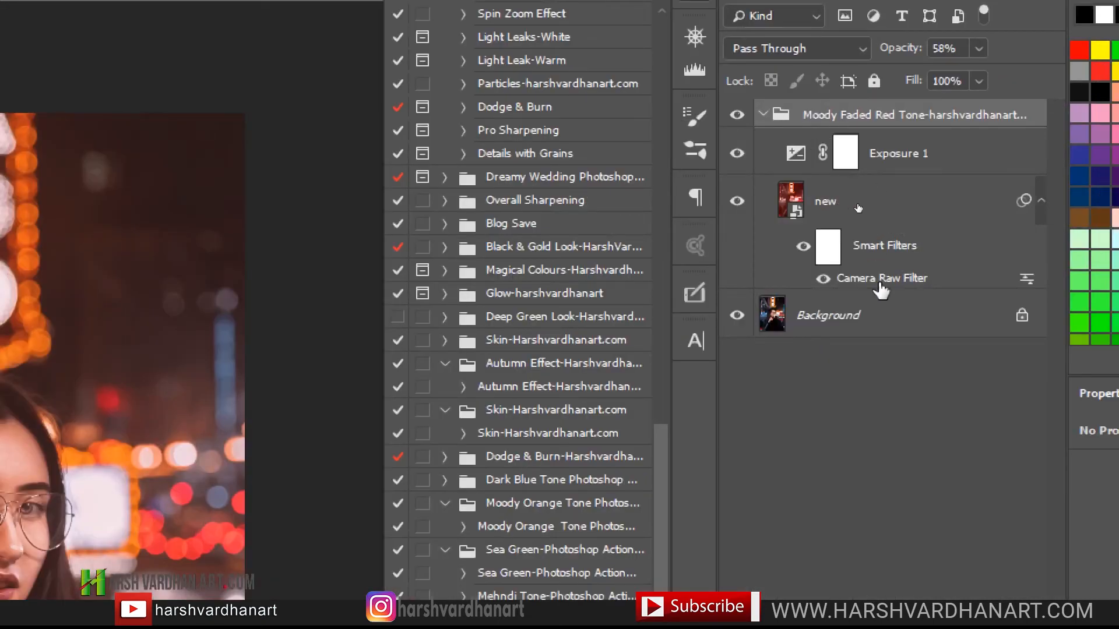
pyautogui.doubleClick(901, 286)
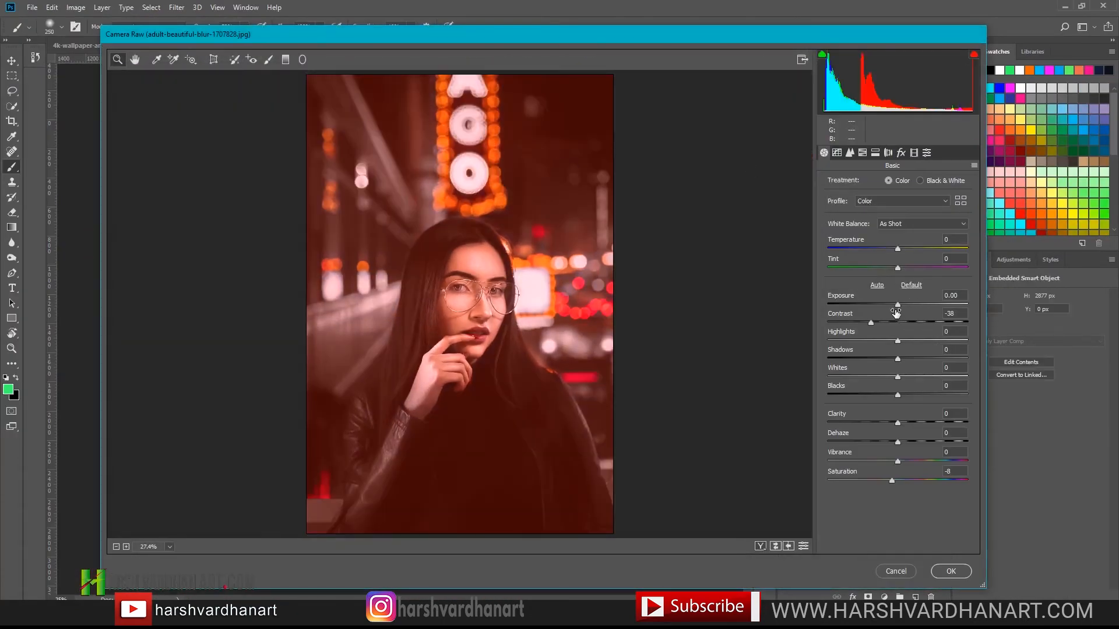
pyautogui.moveTo(880, 321); pyautogui.dragTo(891, 323)
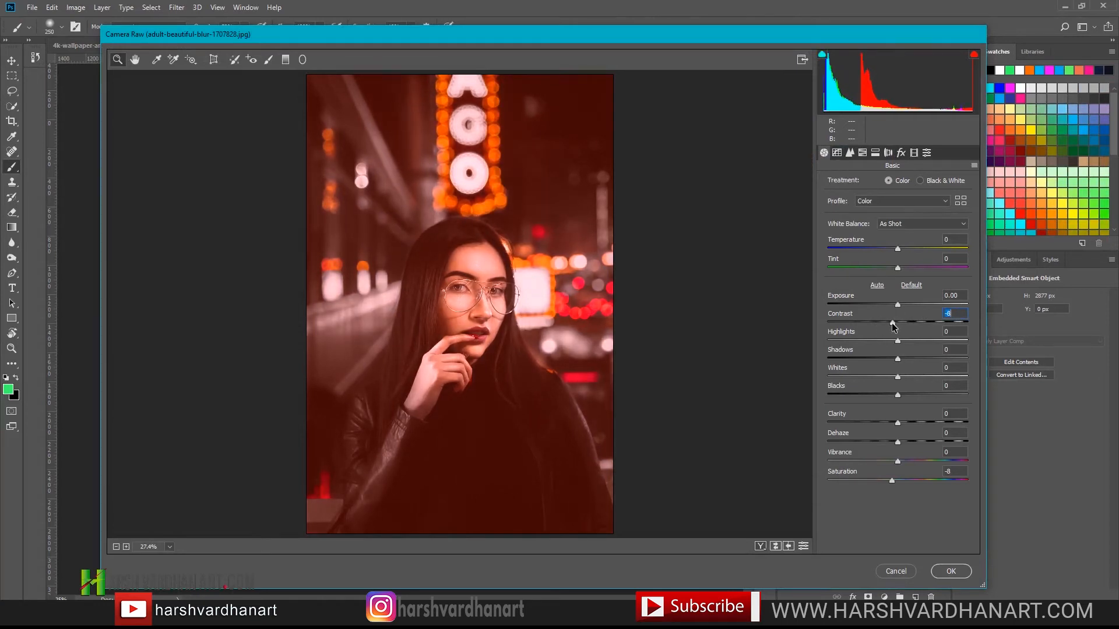
pyautogui.click(898, 304)
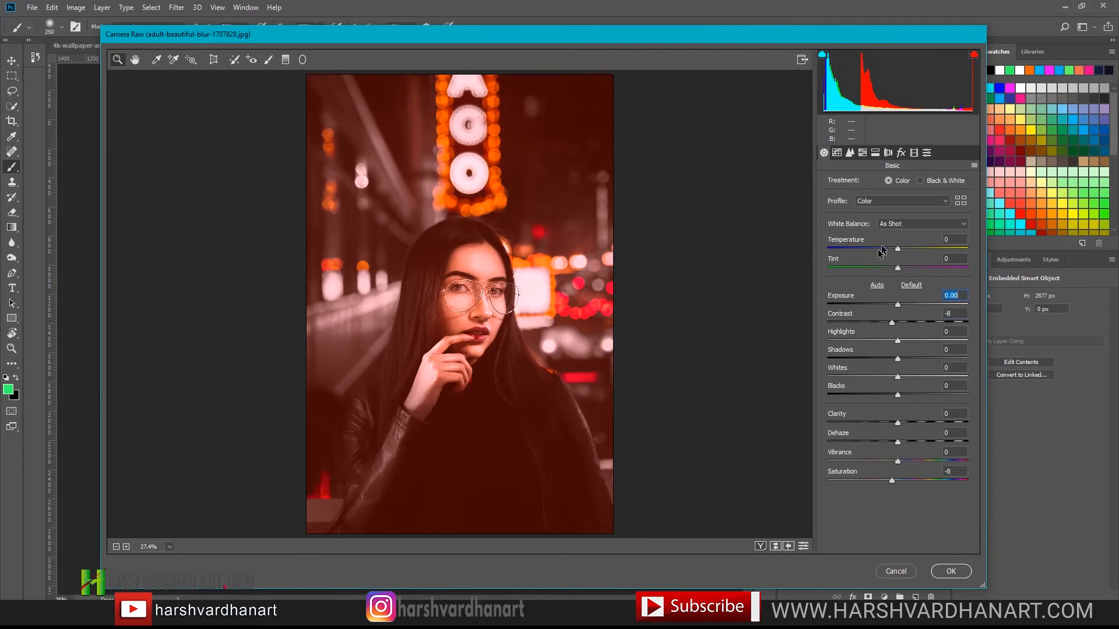
# Step: Set the HSL saturation of Reds to -17 and Oranges to -8, and apply the Camera Raw changes
pyautogui.click(863, 153)
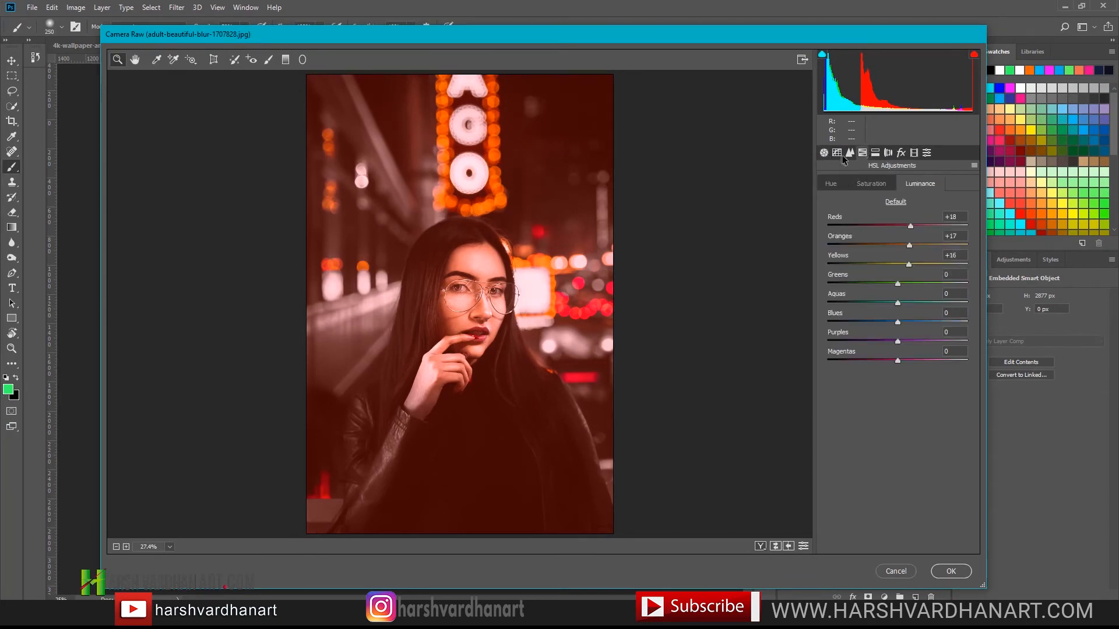
pyautogui.click(871, 189)
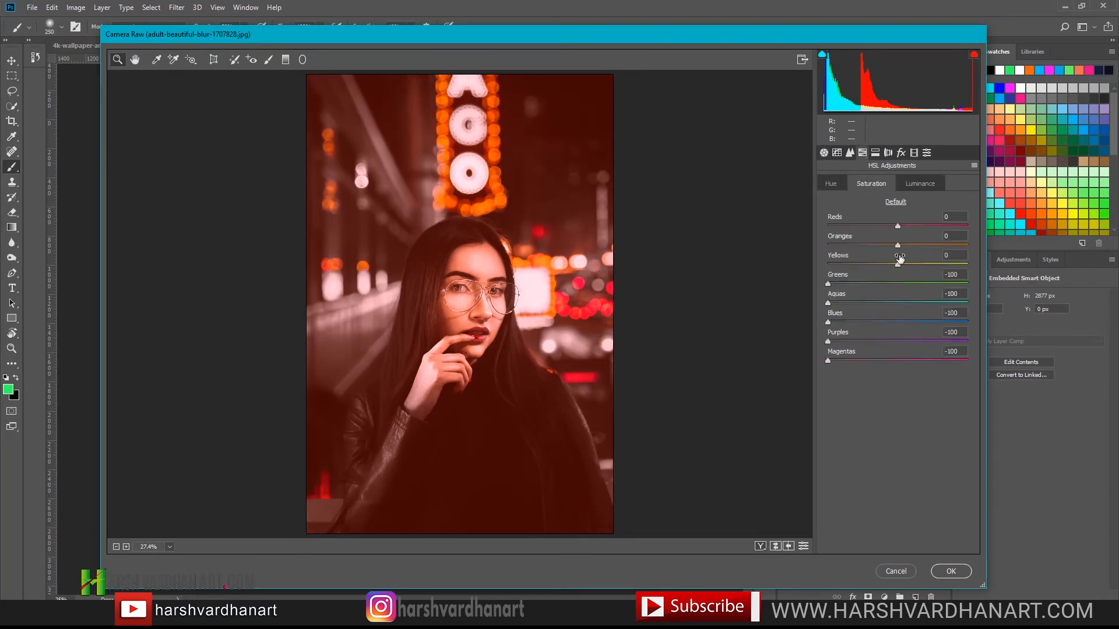
pyautogui.moveTo(896, 227)
pyautogui.mouseDown()
pyautogui.moveTo(885, 227)
pyautogui.moveTo(893, 245)
pyautogui.mouseUp()
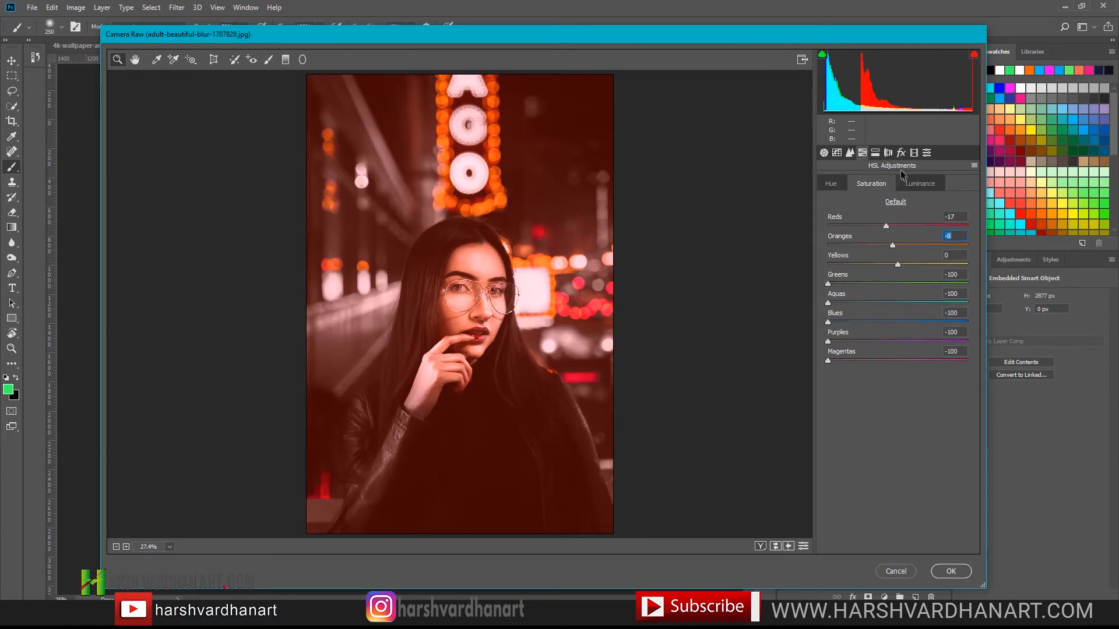
pyautogui.click(960, 573)
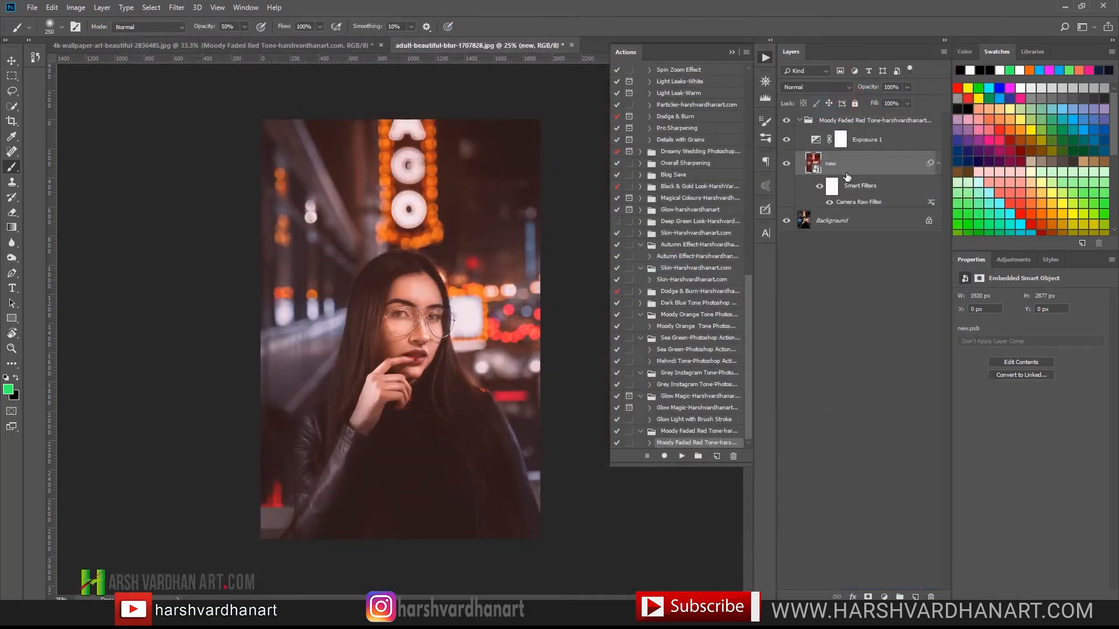
# Step: Raise the tone group's opacity to 89%, collapse the group and compare the night portrait with it hidden and shown
pyautogui.click(869, 120)
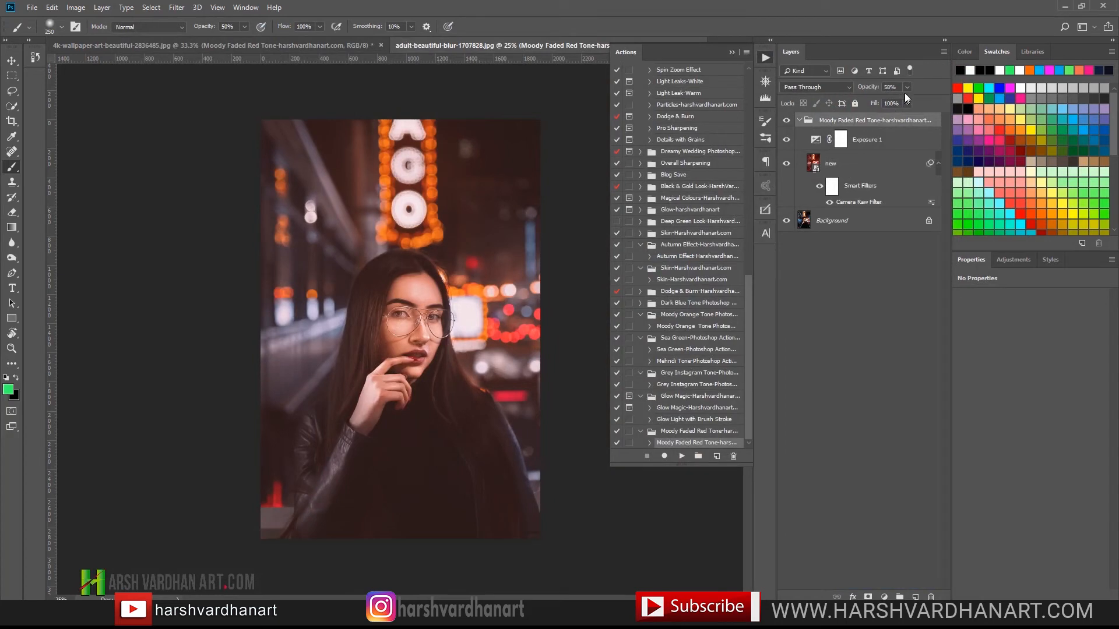
pyautogui.moveTo(910, 100); pyautogui.dragTo(927, 101)
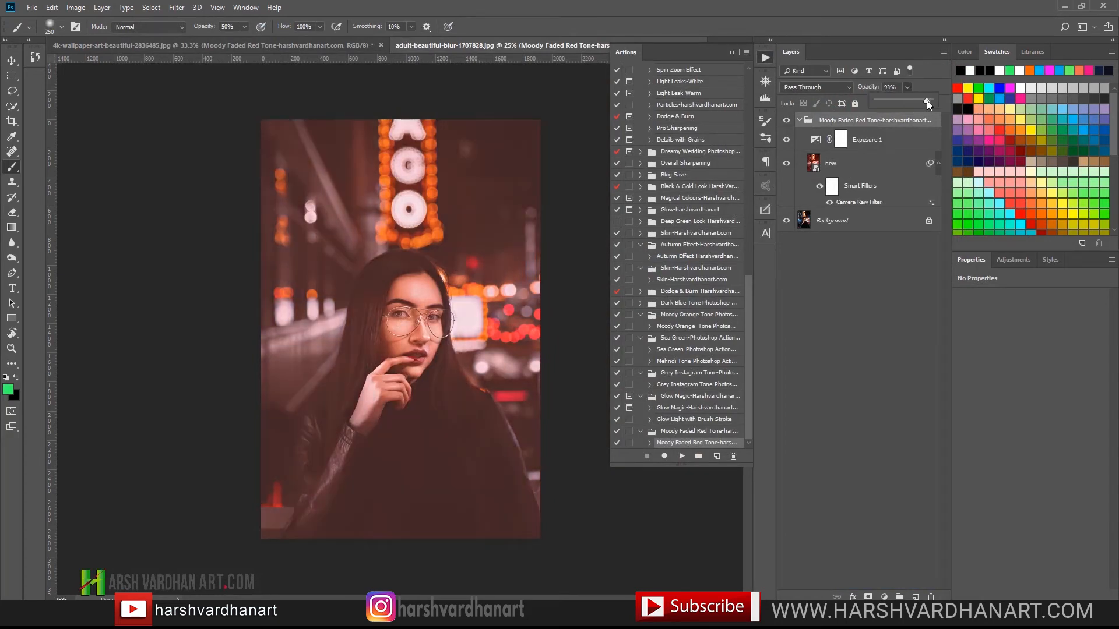
pyautogui.click(786, 120)
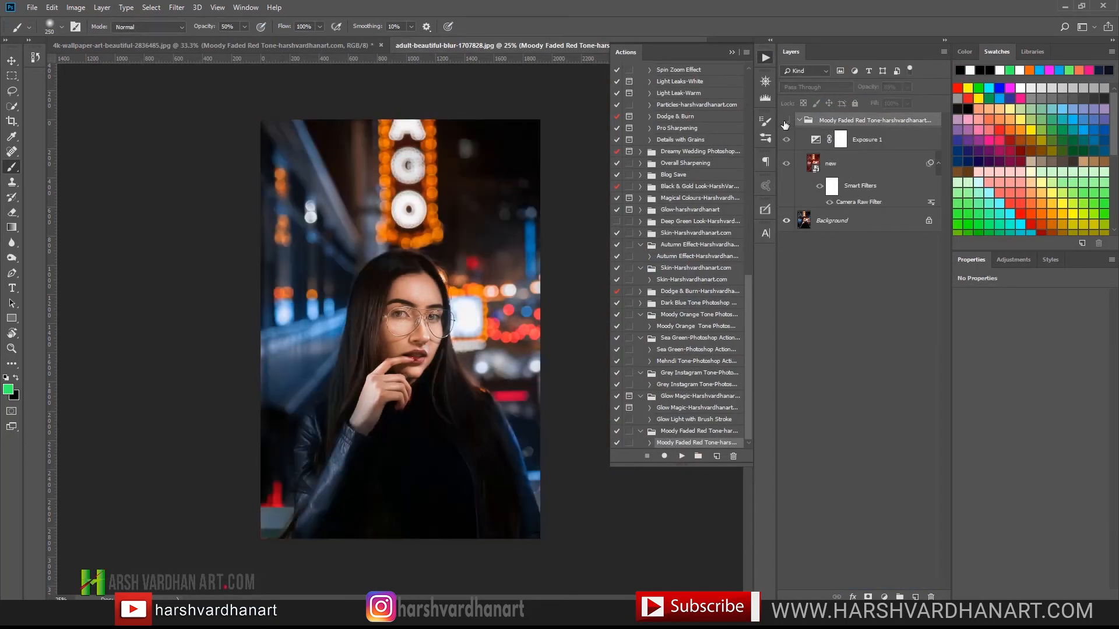
pyautogui.click(786, 121)
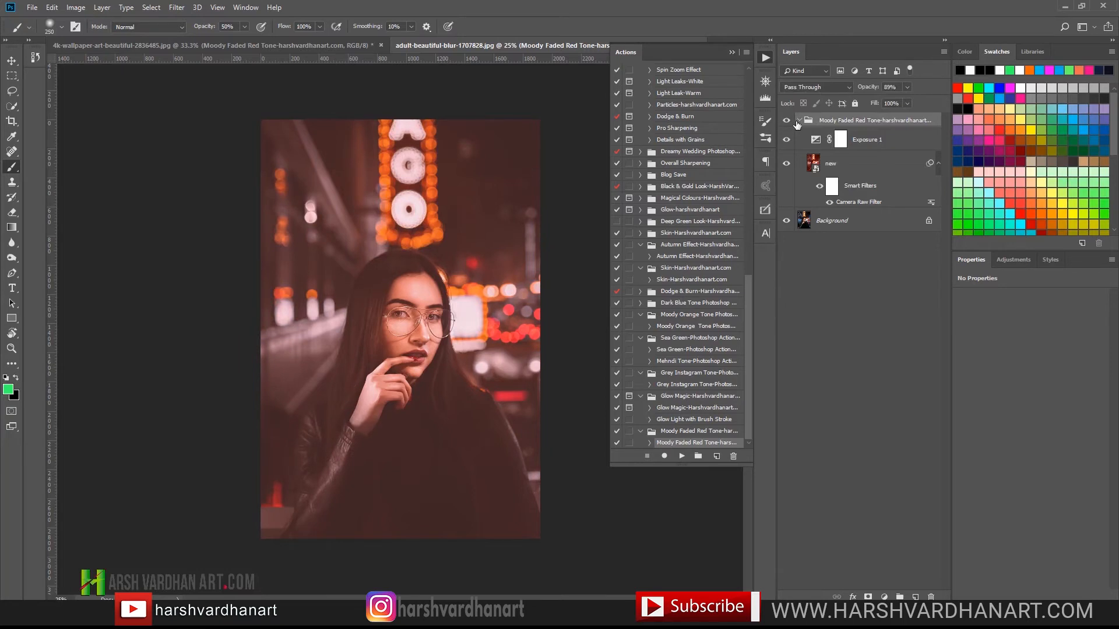
pyautogui.click(799, 121)
pyautogui.click(787, 122)
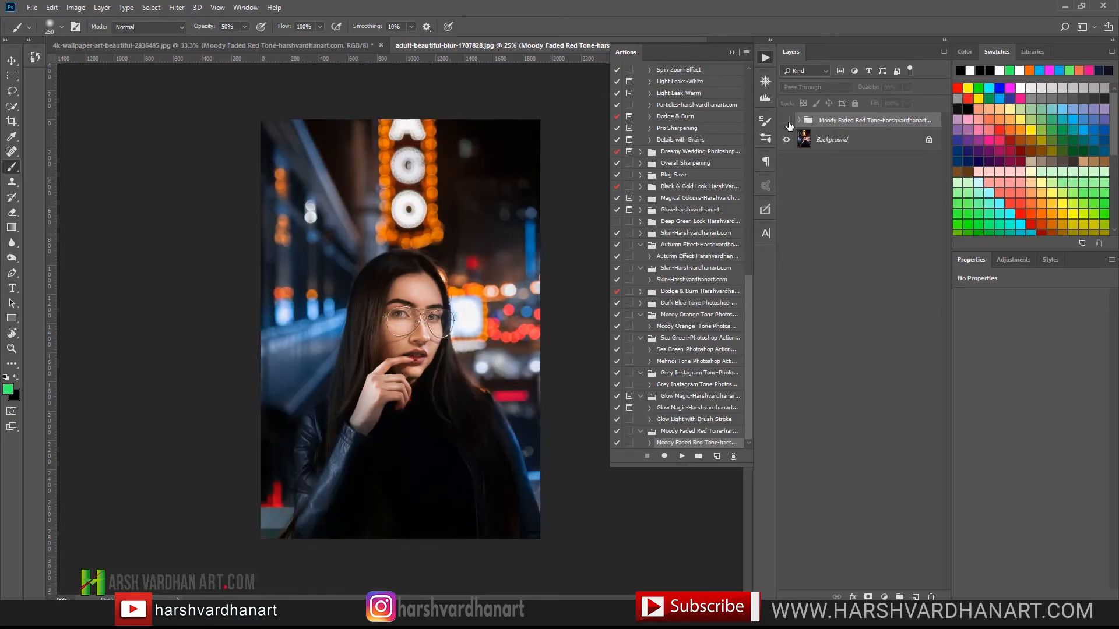
pyautogui.click(787, 121)
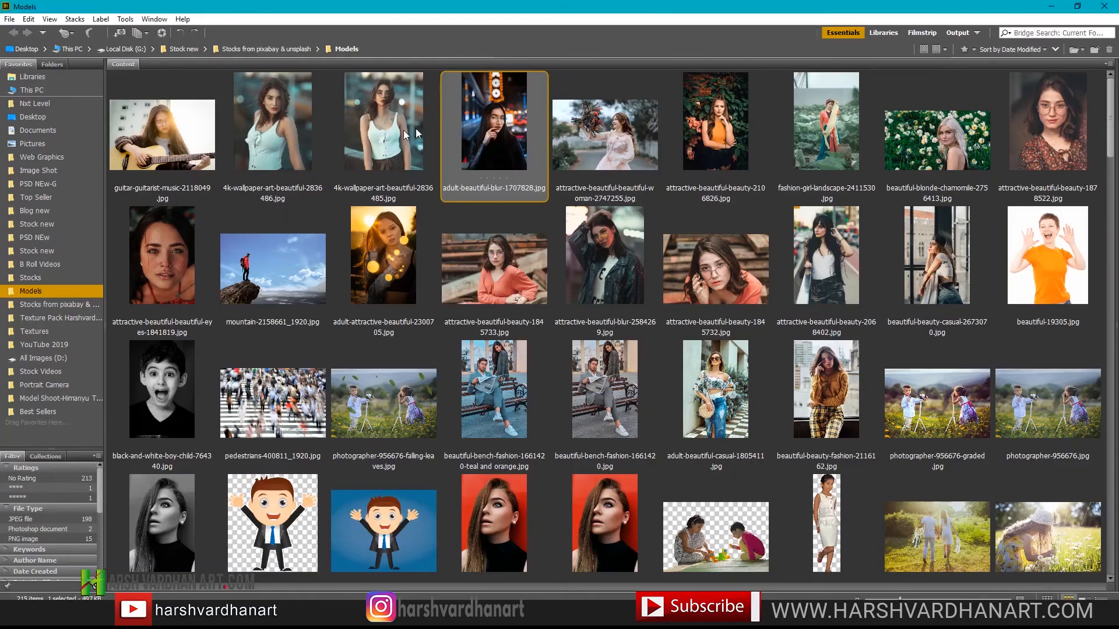
# Step: Open guitar-guitarist-music-2118049.jpg from Bridge, play the "Moody Faded Red Tone" action on it, and compare the image with the group hidden and shown
pyautogui.click(181, 169)
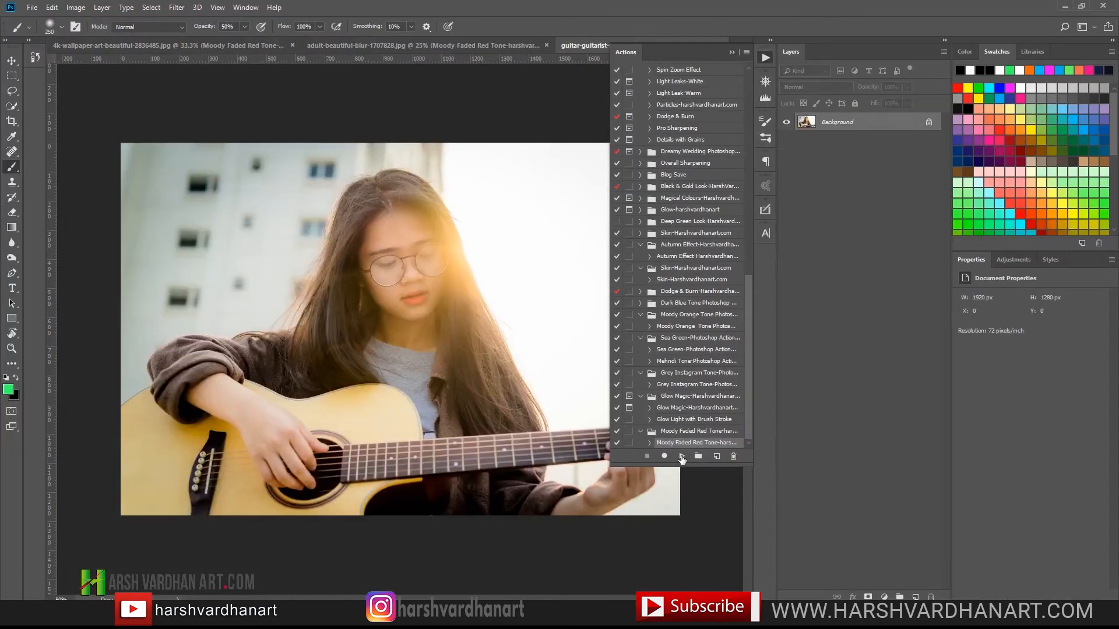
pyautogui.click(682, 458)
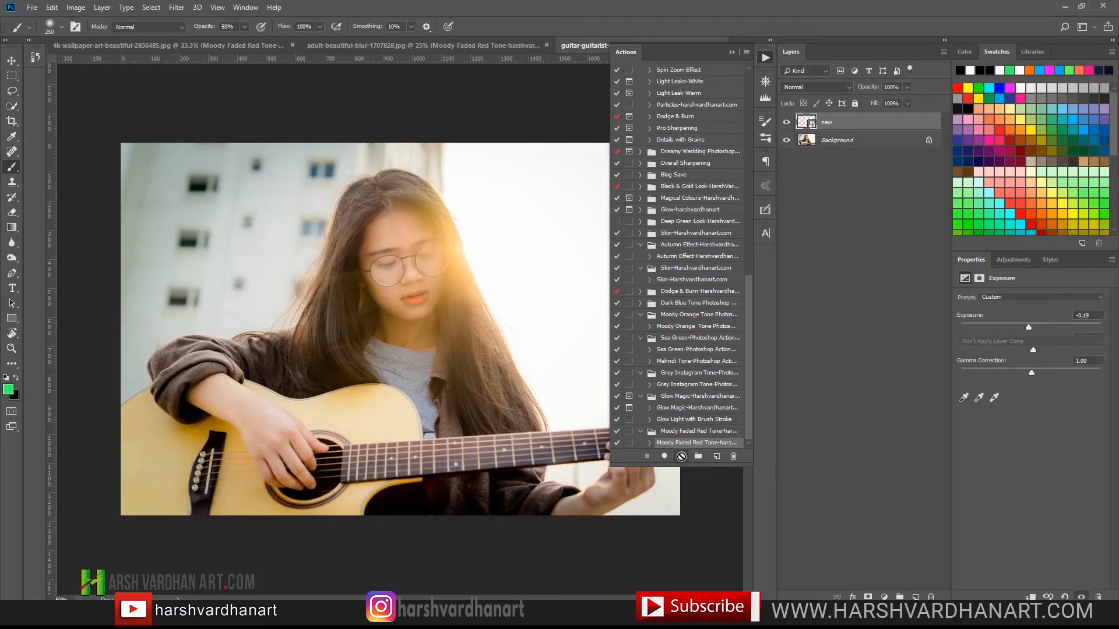
pyautogui.click(770, 58)
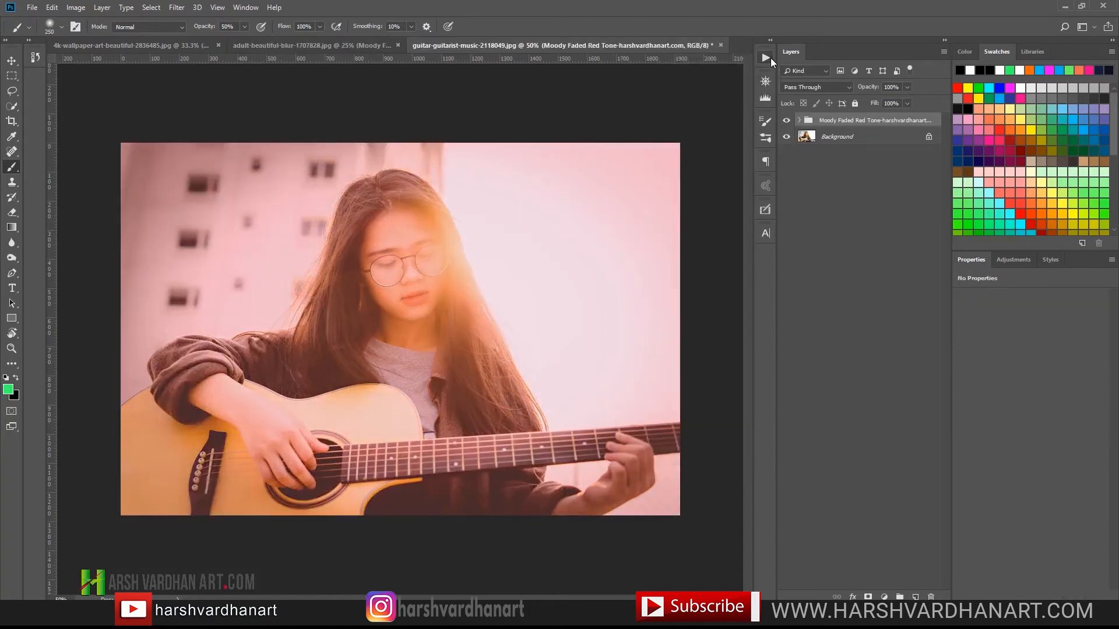
pyautogui.click(786, 121)
pyautogui.click(786, 120)
# Step: Return to the 4k-wallpaper-art-beautiful-2836485.jpg portrait and switch to Lightroom Classic
pyautogui.click(140, 47)
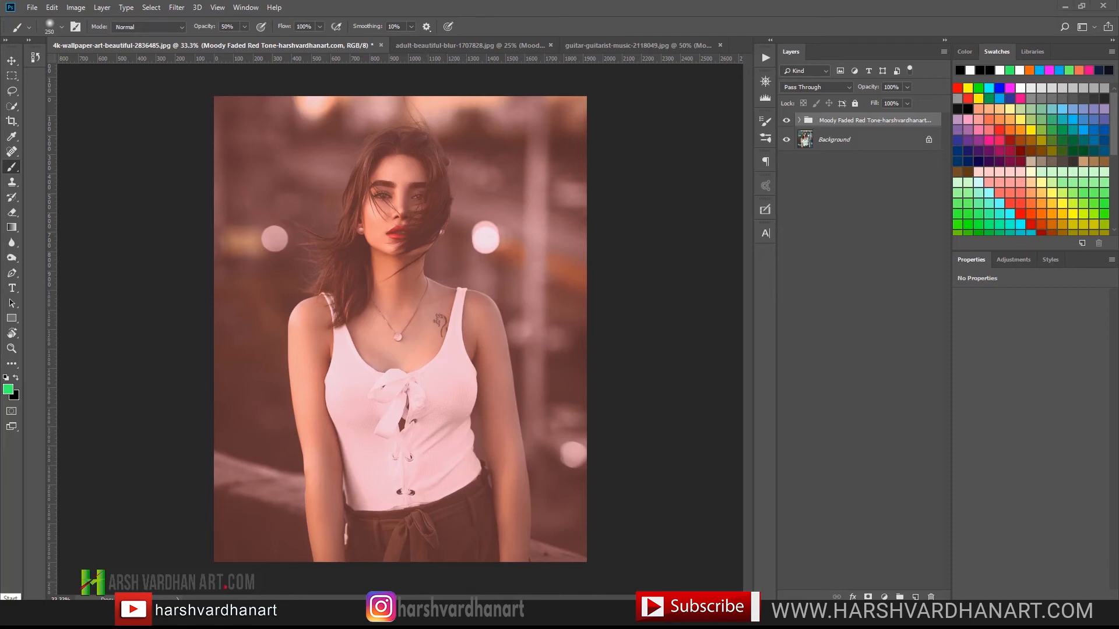
pyautogui.click(10, 606)
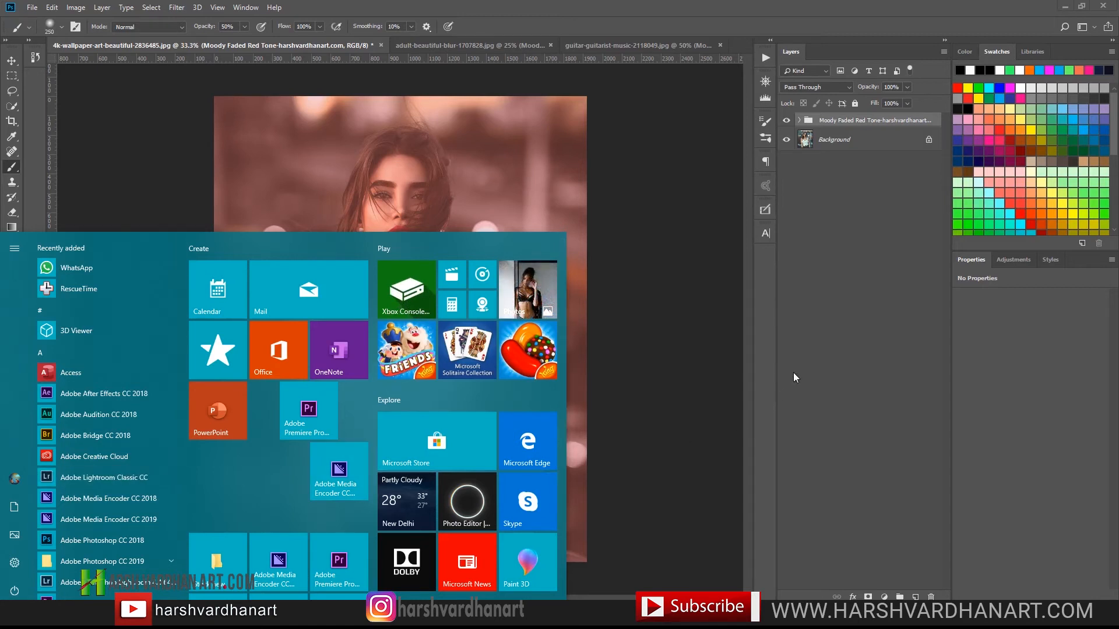
pyautogui.click(815, 345)
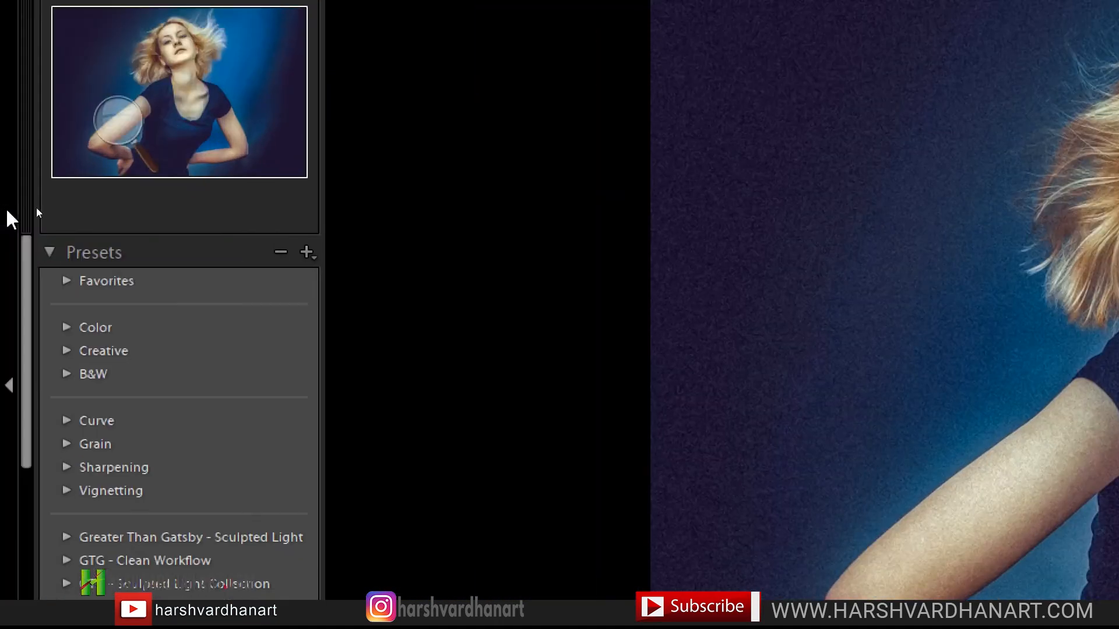
# Step: Import the preset file Moody Faded Red Tone-harshvardhanart.xmp from the Desktop into Lightroom
pyautogui.click(315, 261)
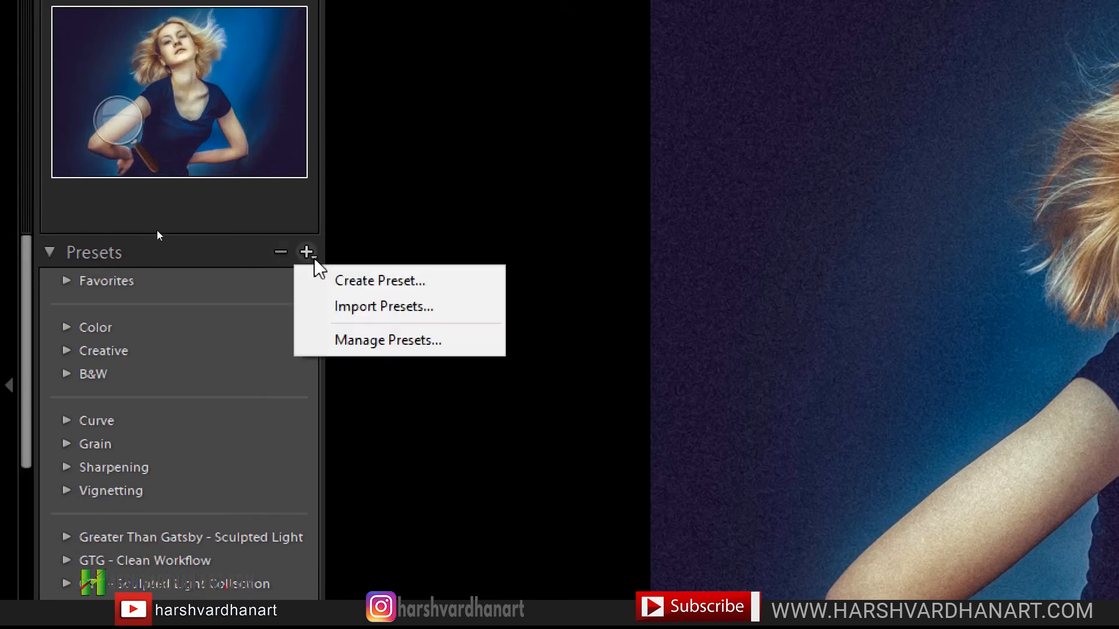
pyautogui.click(386, 308)
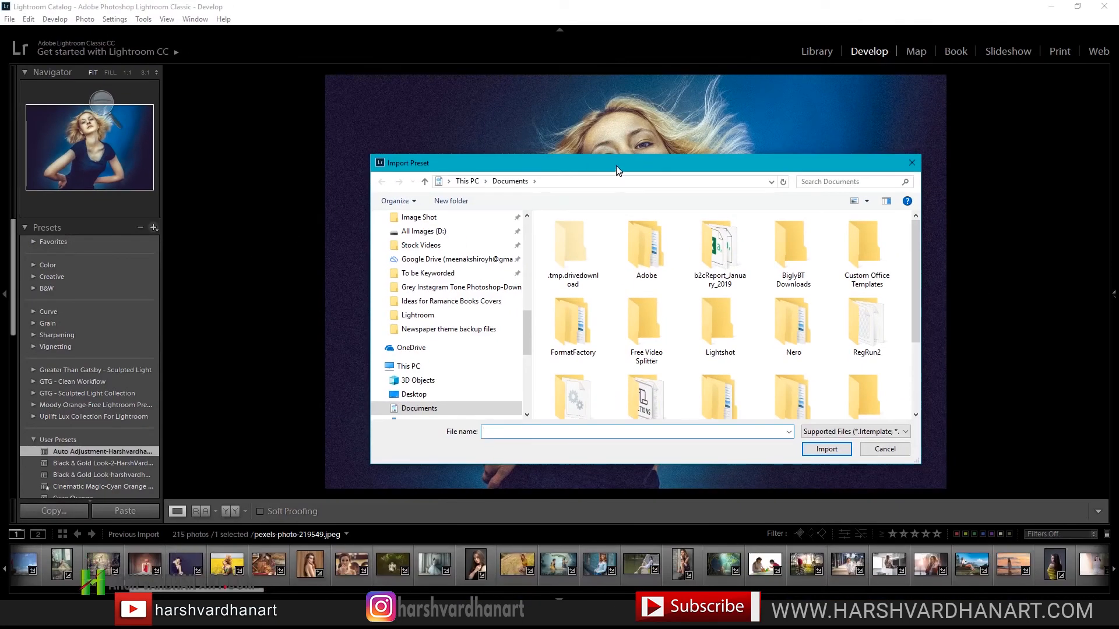
pyautogui.moveTo(617, 163); pyautogui.dragTo(589, 142)
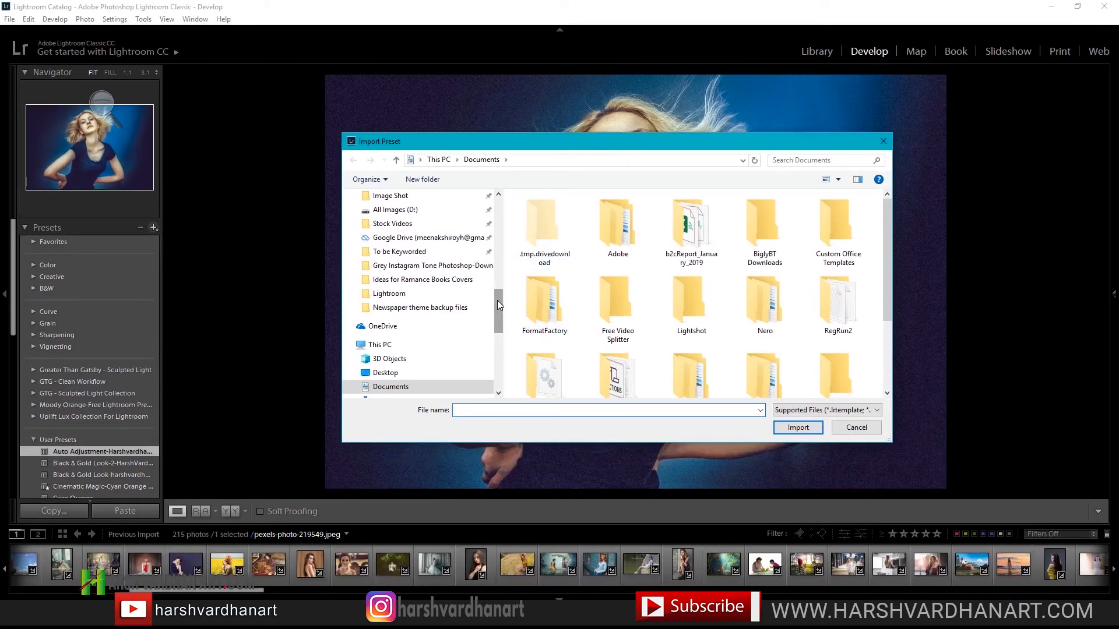
pyautogui.moveTo(498, 300); pyautogui.dragTo(499, 209)
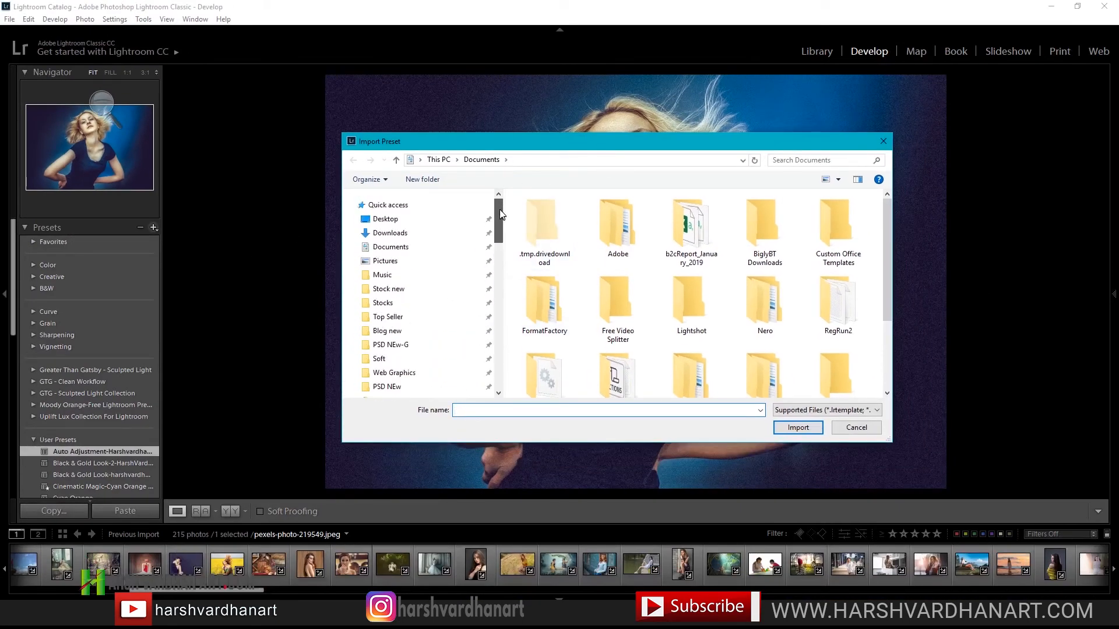
pyautogui.click(386, 220)
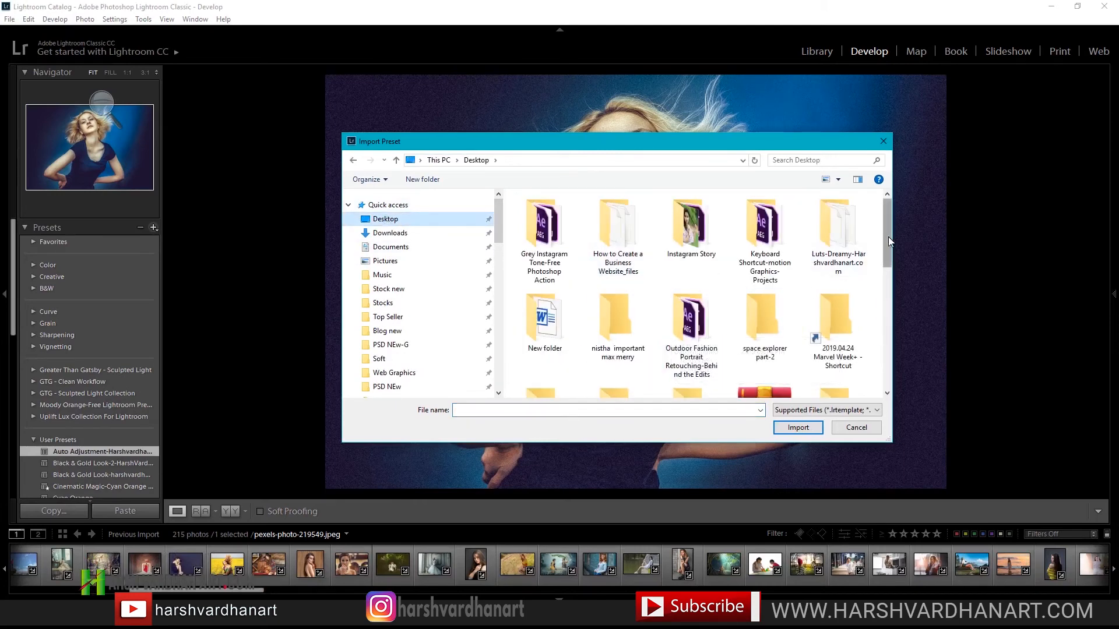
pyautogui.moveTo(888, 236); pyautogui.dragTo(896, 300)
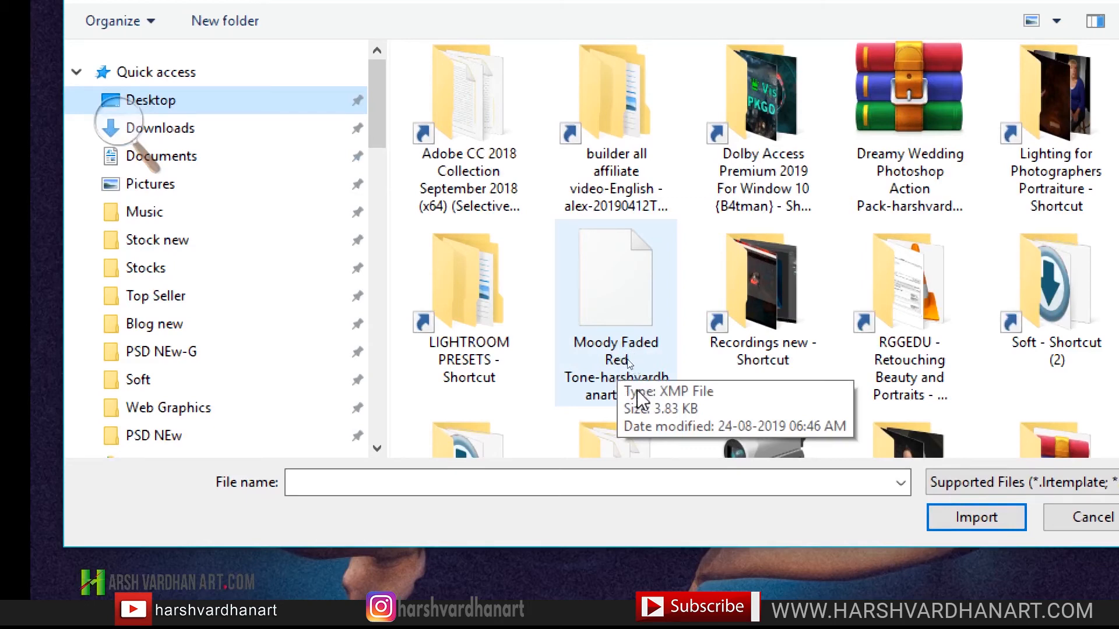
pyautogui.click(620, 331)
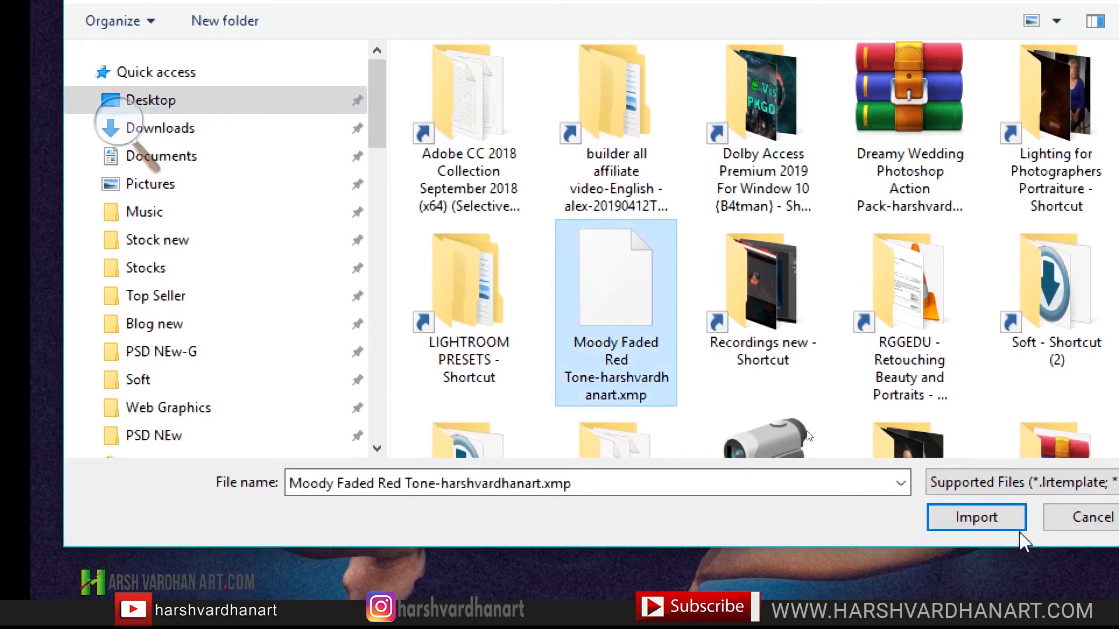
pyautogui.click(993, 523)
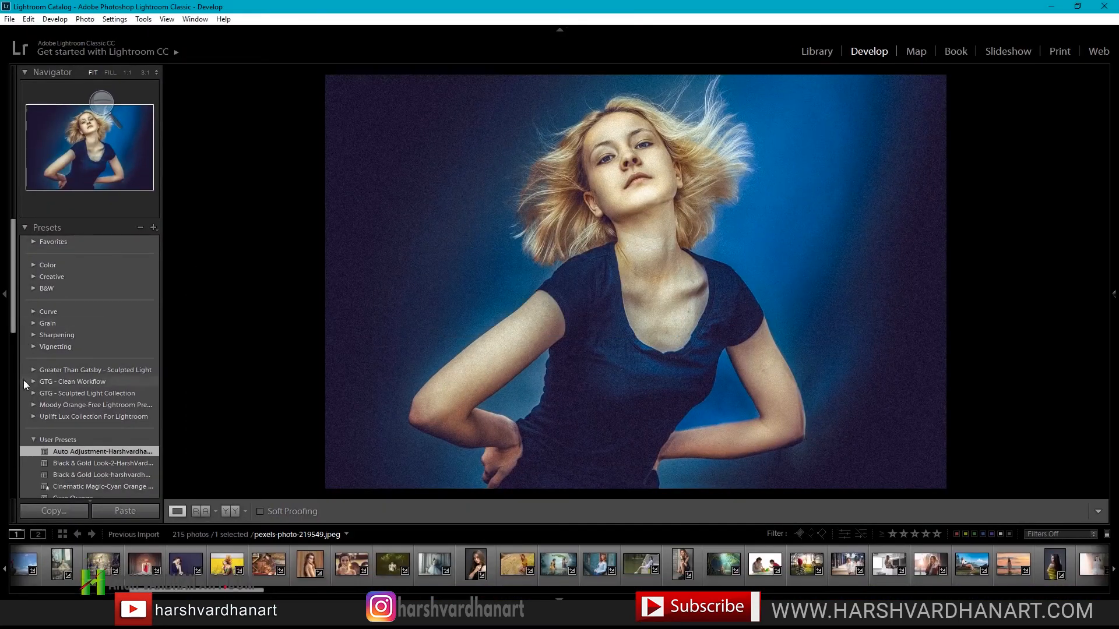
# Step: Apply the Moody Faded Red Tone user preset to the blonde woman's portrait and reveal its Basic develop settings
pyautogui.scroll(-3, 19, 423)
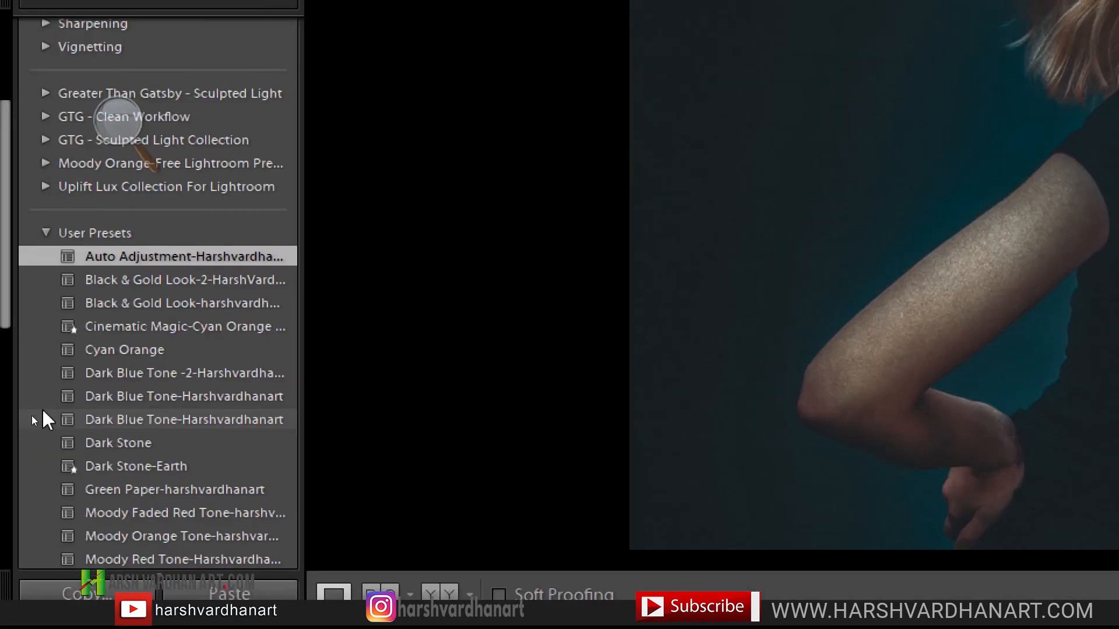
pyautogui.scroll(-6, 56, 448)
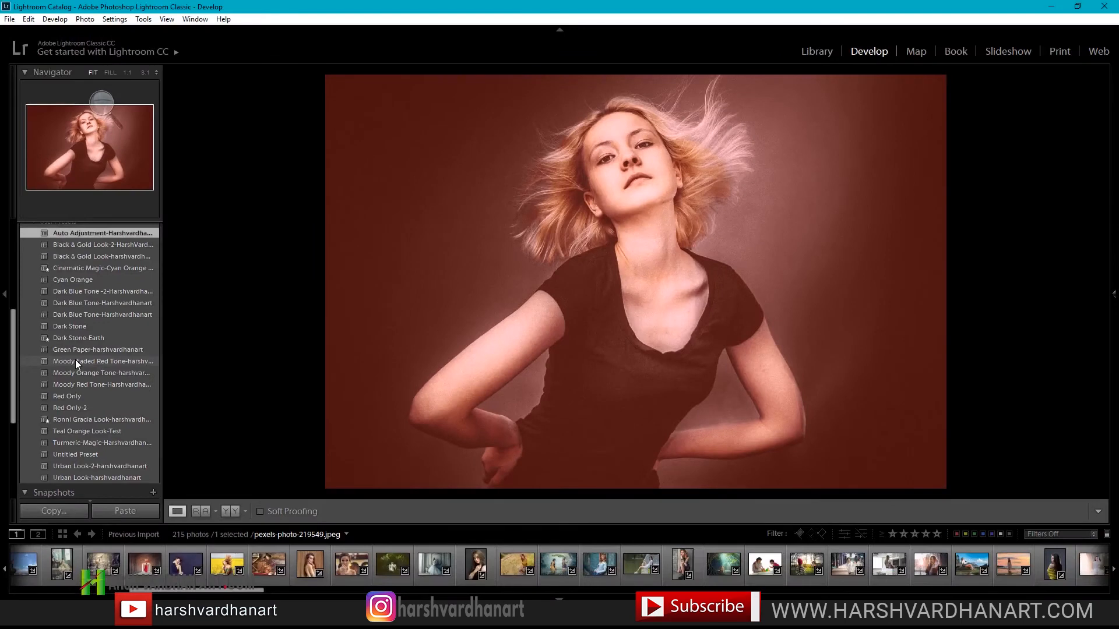
pyautogui.click(75, 360)
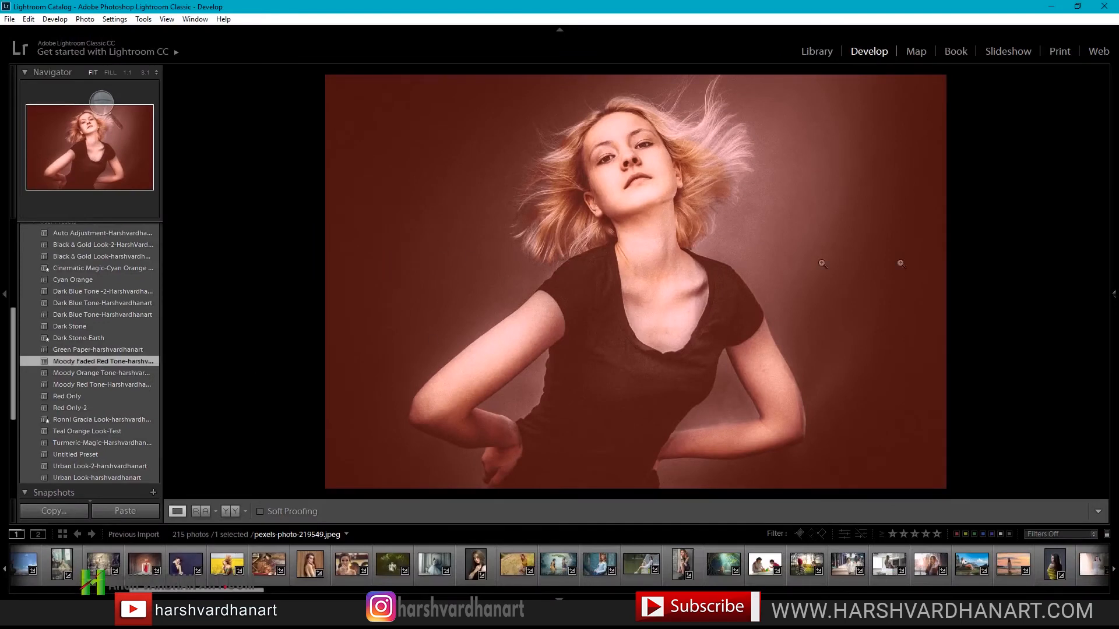
pyautogui.click(1114, 294)
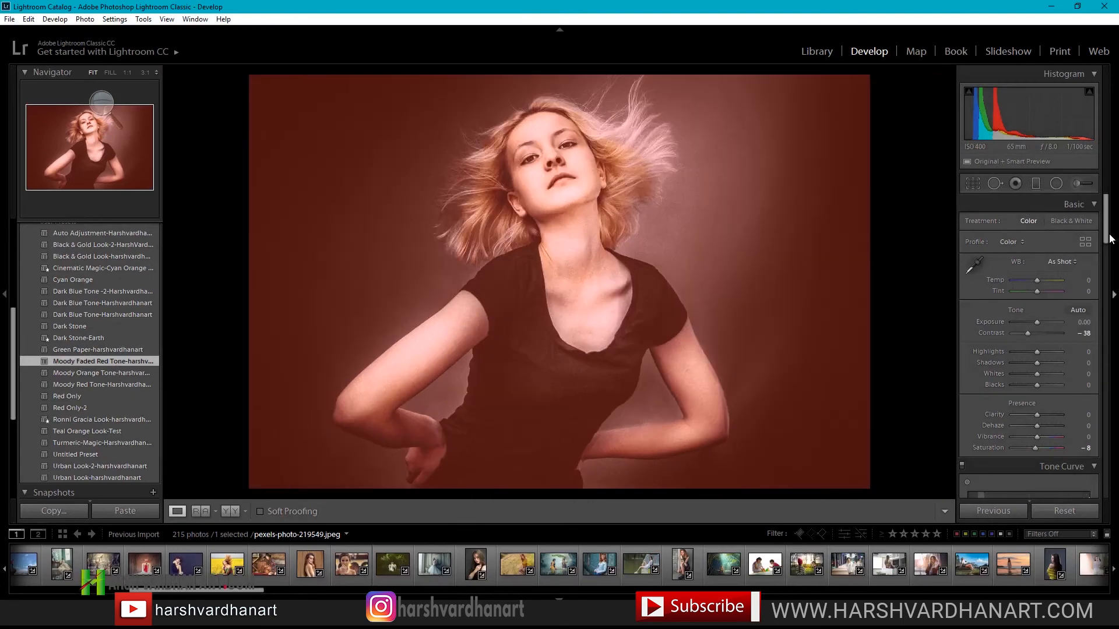
pyautogui.scroll(-3, 1110, 237)
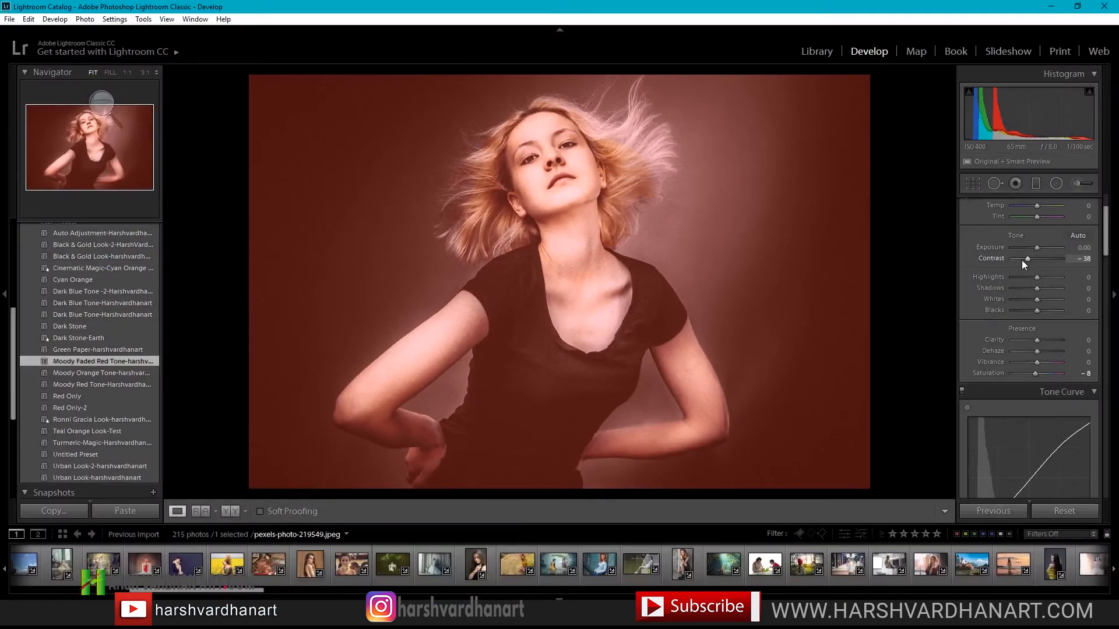
# Step: Set Shadows to +43 and Saturation to -26 for the blonde woman's portrait
pyautogui.moveTo(1026, 259); pyautogui.dragTo(1047, 289)
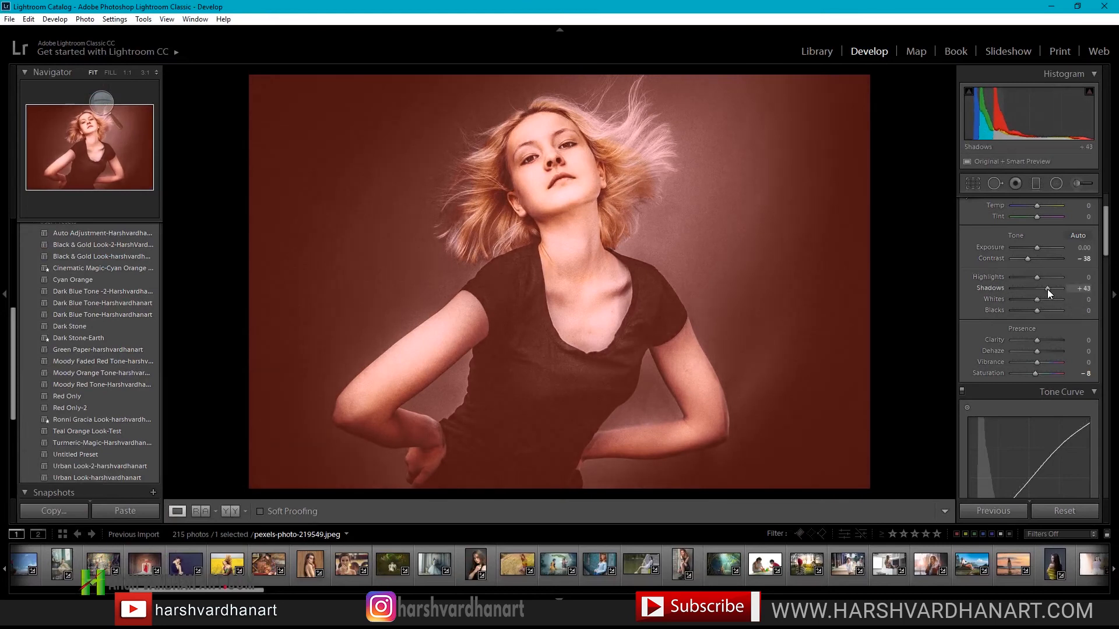
pyautogui.moveTo(1034, 373); pyautogui.dragTo(1030, 373)
# Step: Adjust the portrait's tone curve, setting the Lights region to +17 and the Darks region to -4
pyautogui.moveTo(1107, 252)
pyautogui.mouseDown()
pyautogui.moveTo(1107, 292)
pyautogui.moveTo(1108, 278)
pyautogui.mouseUp()
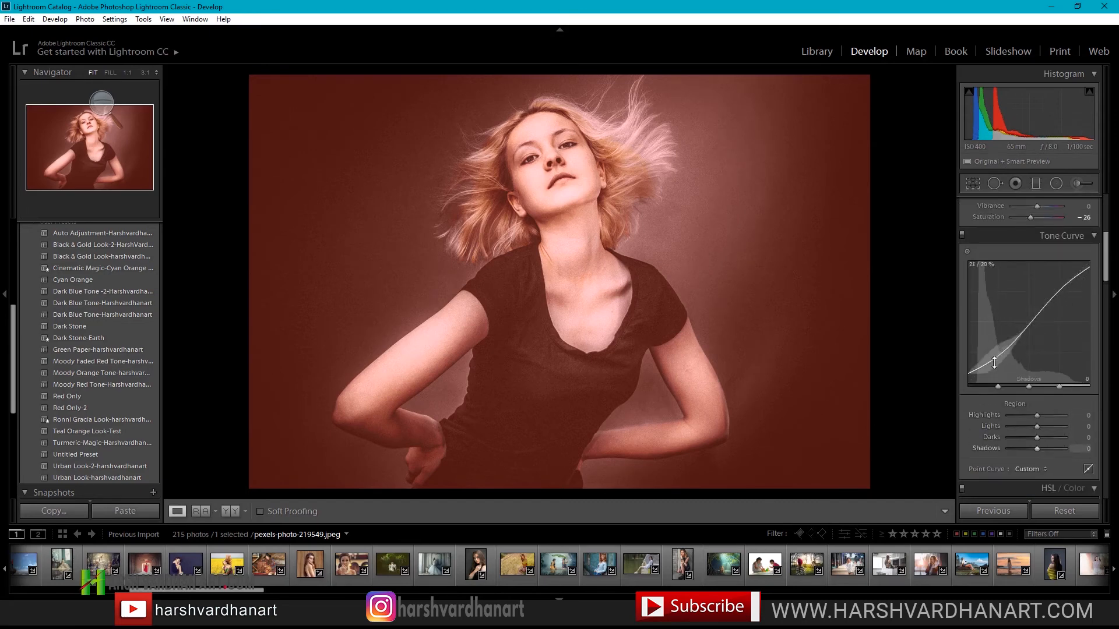
pyautogui.click(1093, 236)
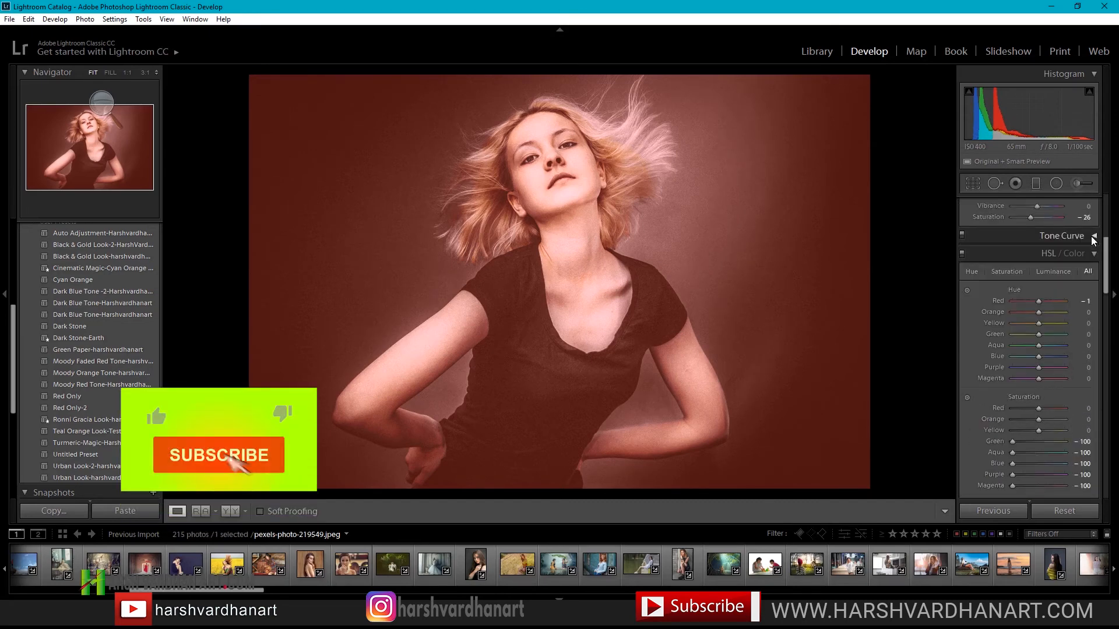
pyautogui.click(1093, 236)
pyautogui.moveTo(1051, 300); pyautogui.dragTo(1051, 291)
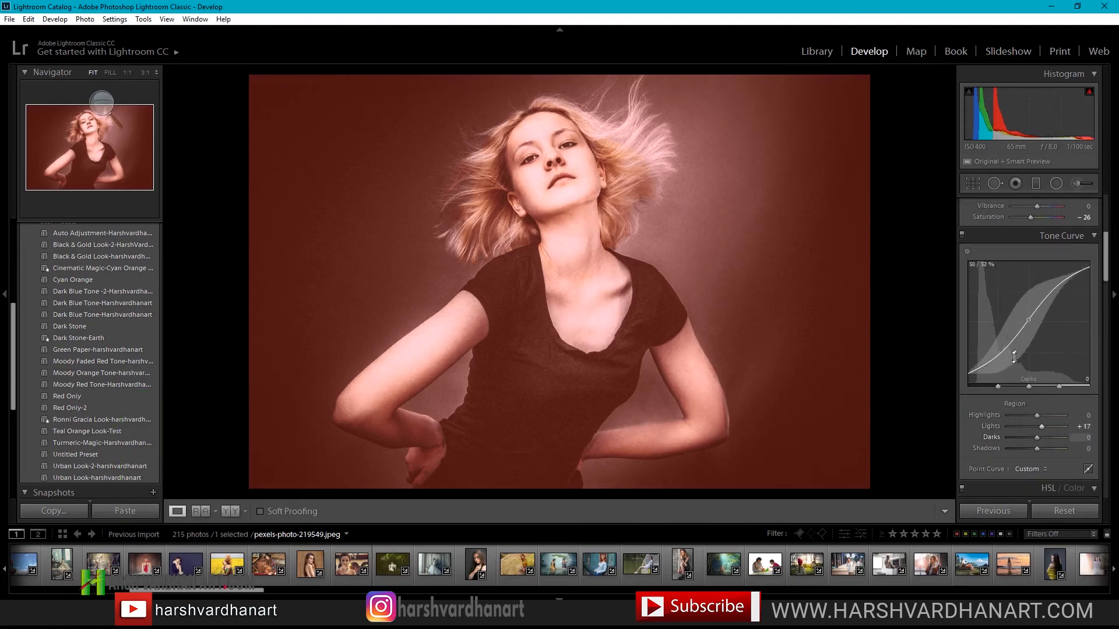
pyautogui.moveTo(1006, 349); pyautogui.dragTo(1006, 349)
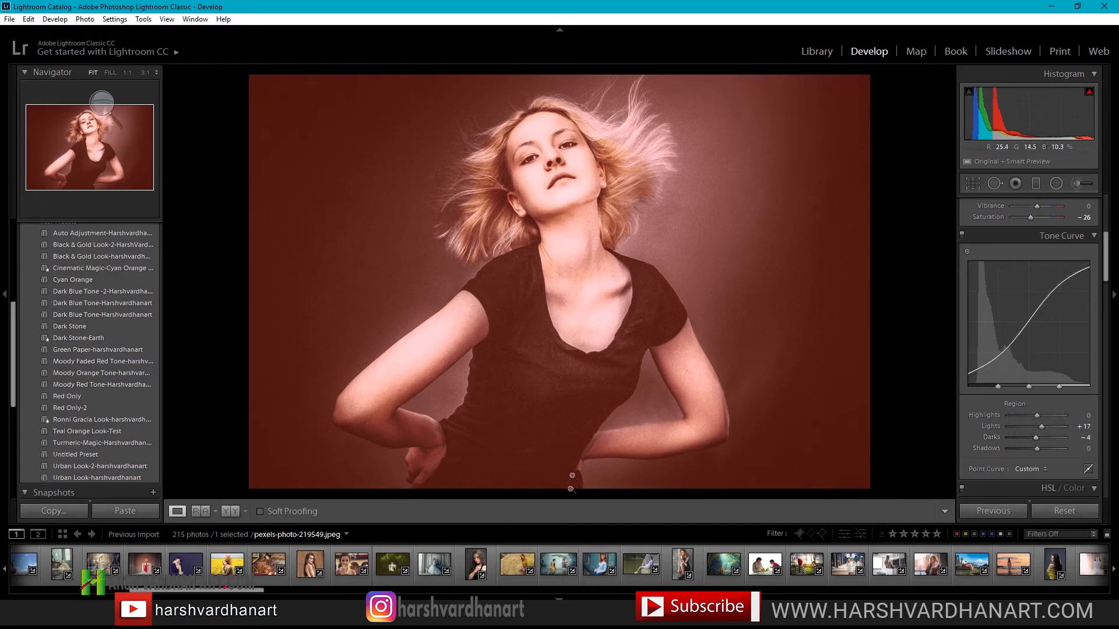
# Step: Apply the Moody Faded Red Tone user preset to girl-black-dress-portrait-hair-157606.jpeg and reveal its HSL settings
pyautogui.click(477, 571)
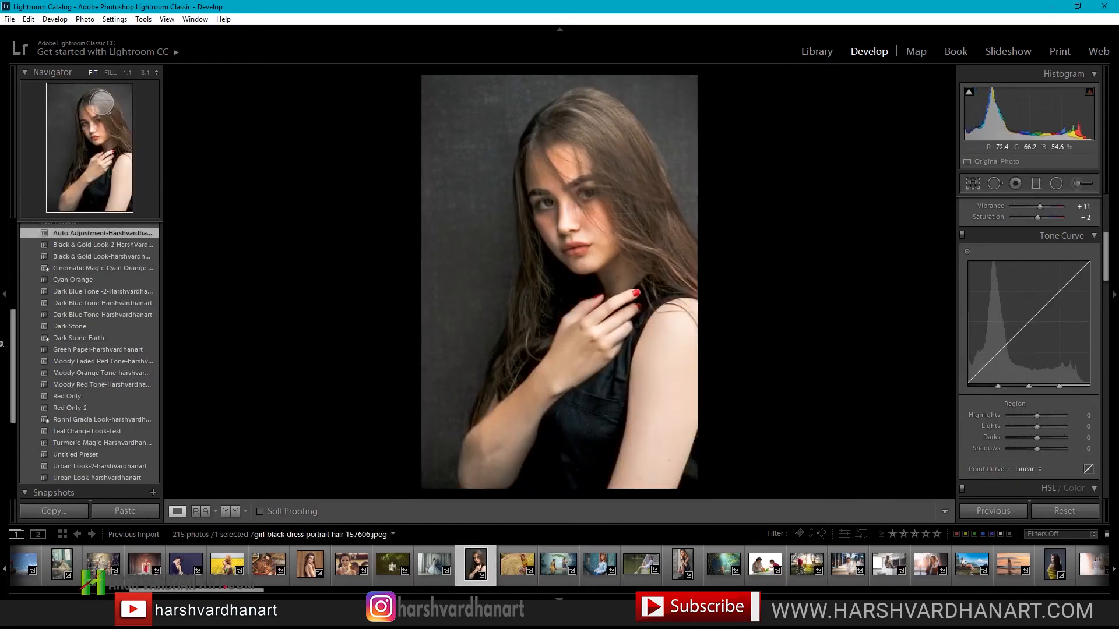
pyautogui.click(70, 360)
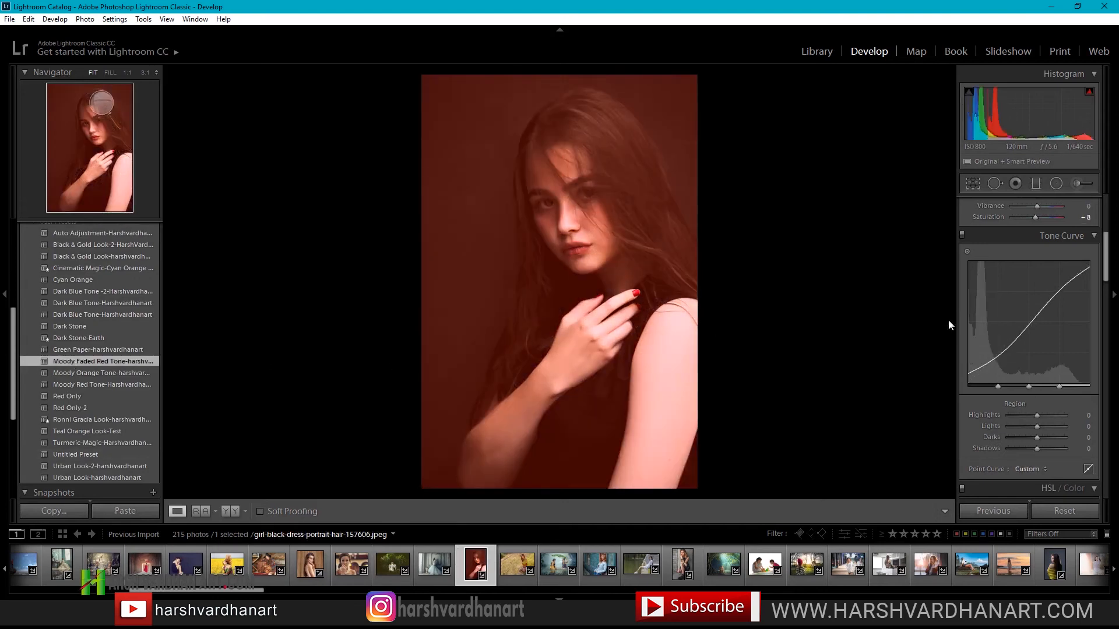
pyautogui.moveTo(1106, 258); pyautogui.dragTo(1107, 295)
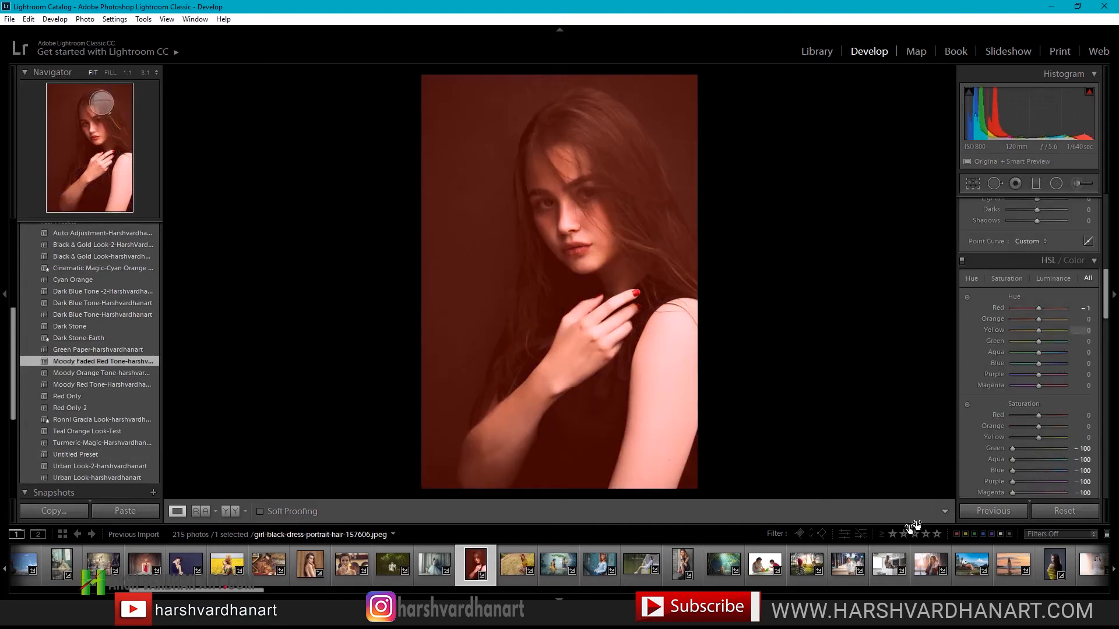
# Step: Apply the Moody Faded Red Tone user preset to pexels-photo-354957.jpg, the woman beside the glass wall
pyautogui.click(848, 564)
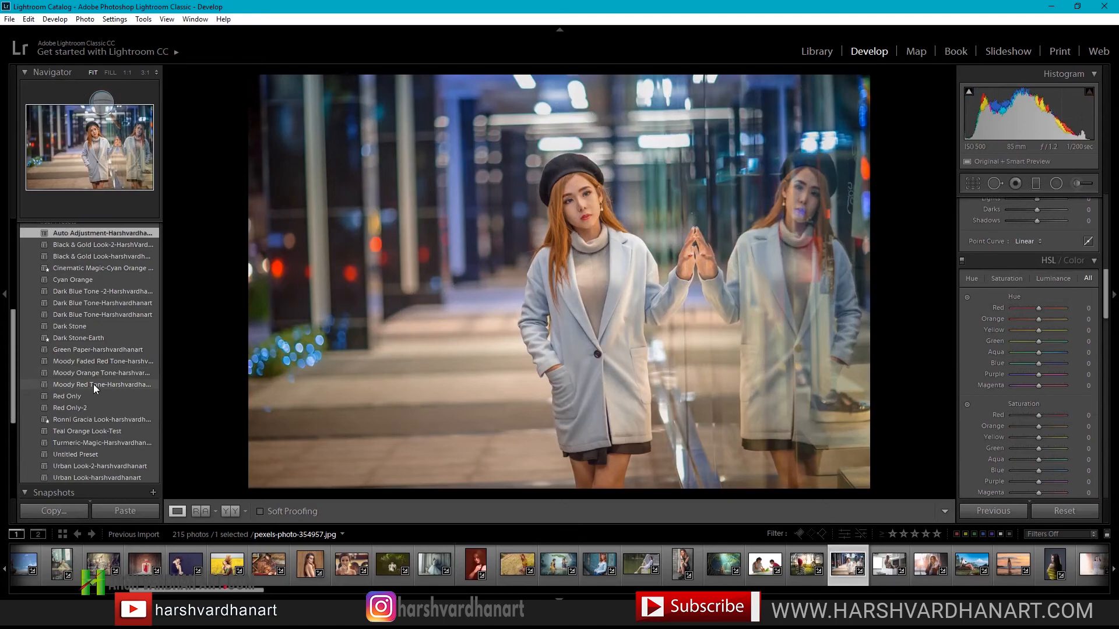
pyautogui.click(93, 383)
pyautogui.click(93, 362)
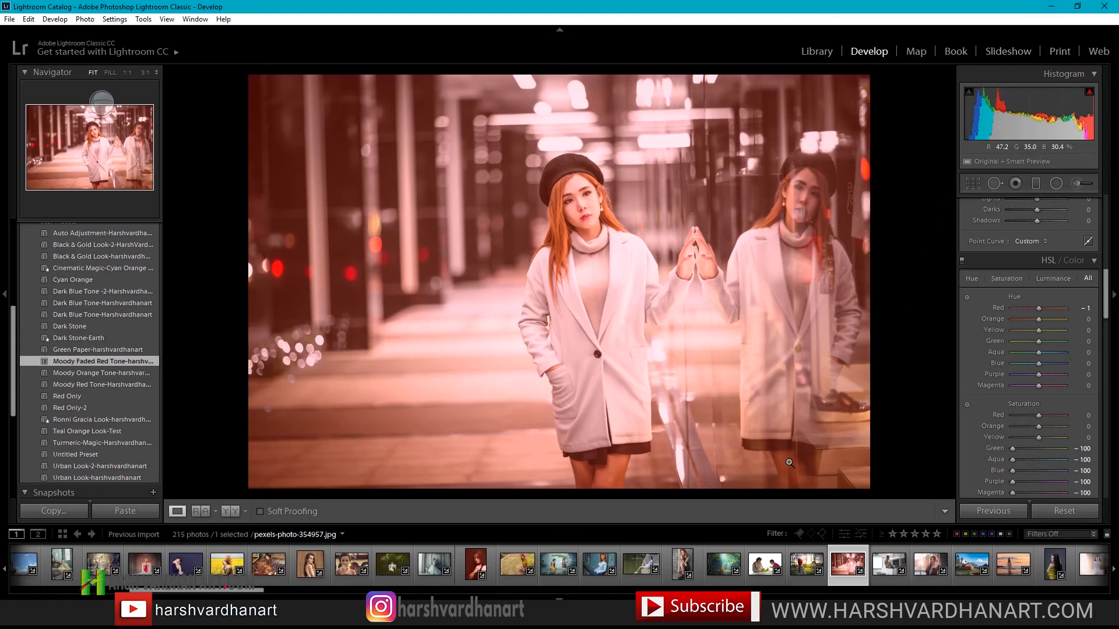
# Step: Switch to the Windows desktop and move the Moody Faded Red Tone-harshvardhanart.xmp file to an empty area
pyautogui.click(1051, 6)
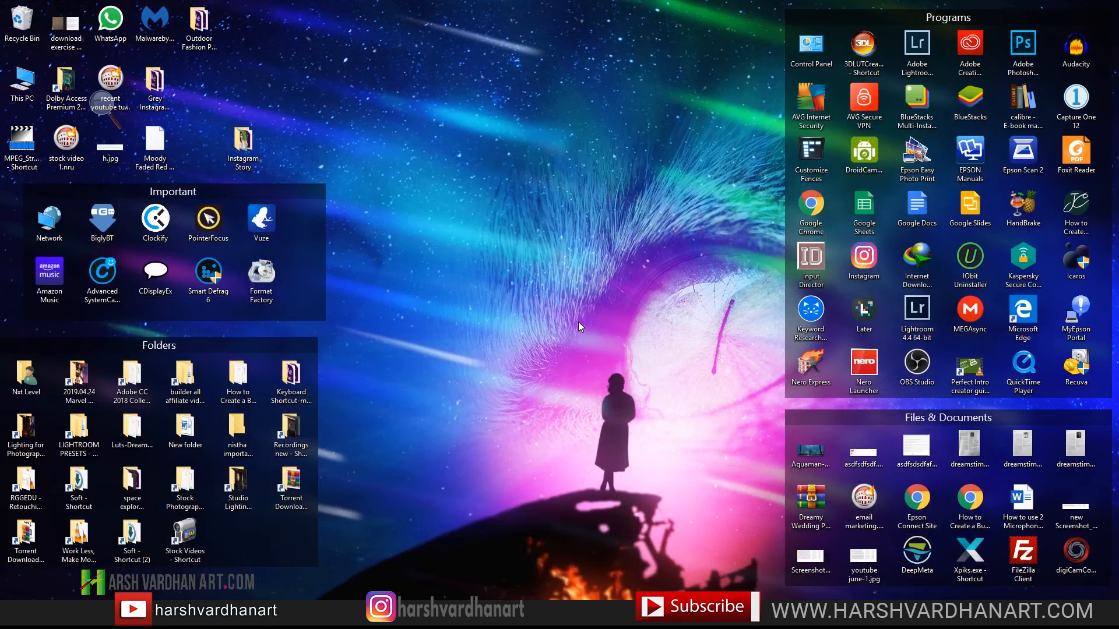
pyautogui.moveTo(163, 143); pyautogui.dragTo(515, 155)
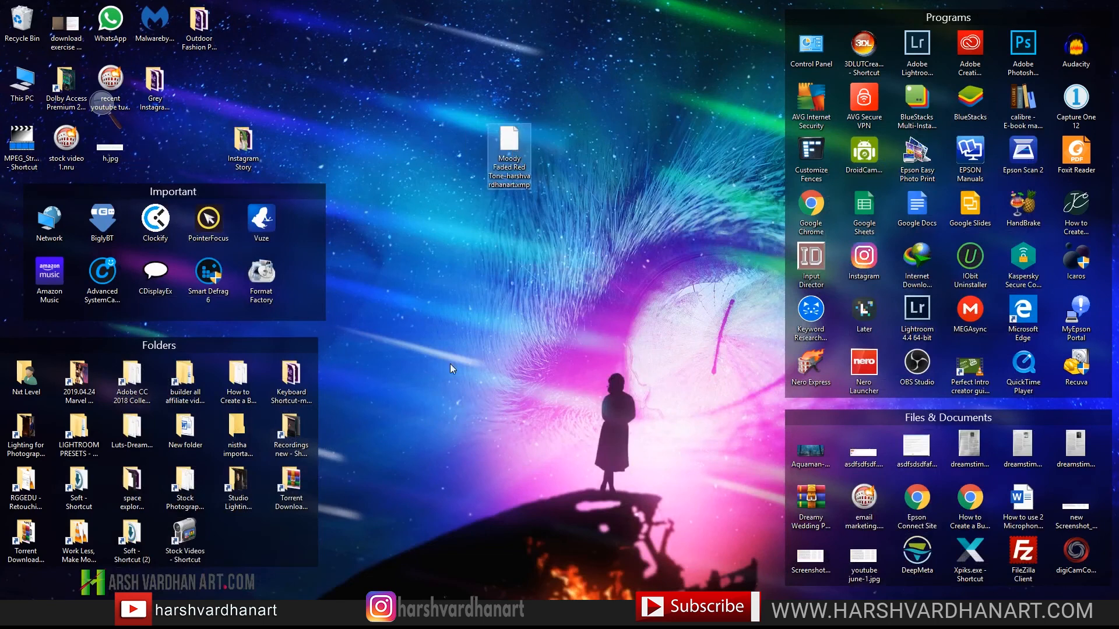
# Step: Open This PC in a maximized File Explorer window and go to the Nxt Level folder under Users on Local Disk (C:)
pyautogui.doubleClick(23, 96)
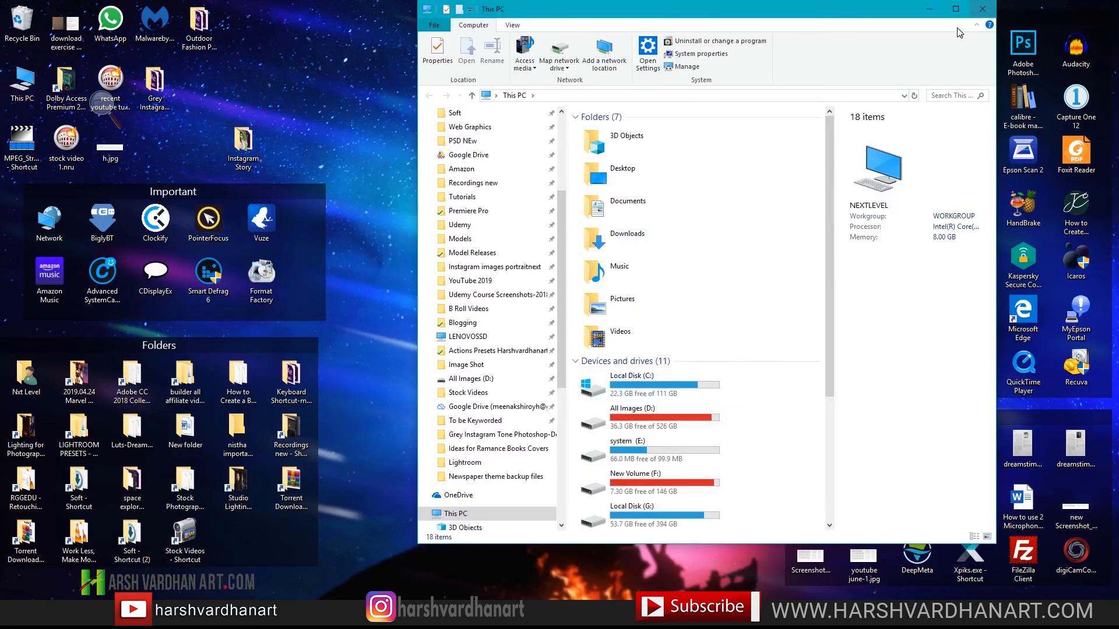
pyautogui.click(955, 9)
pyautogui.click(251, 216)
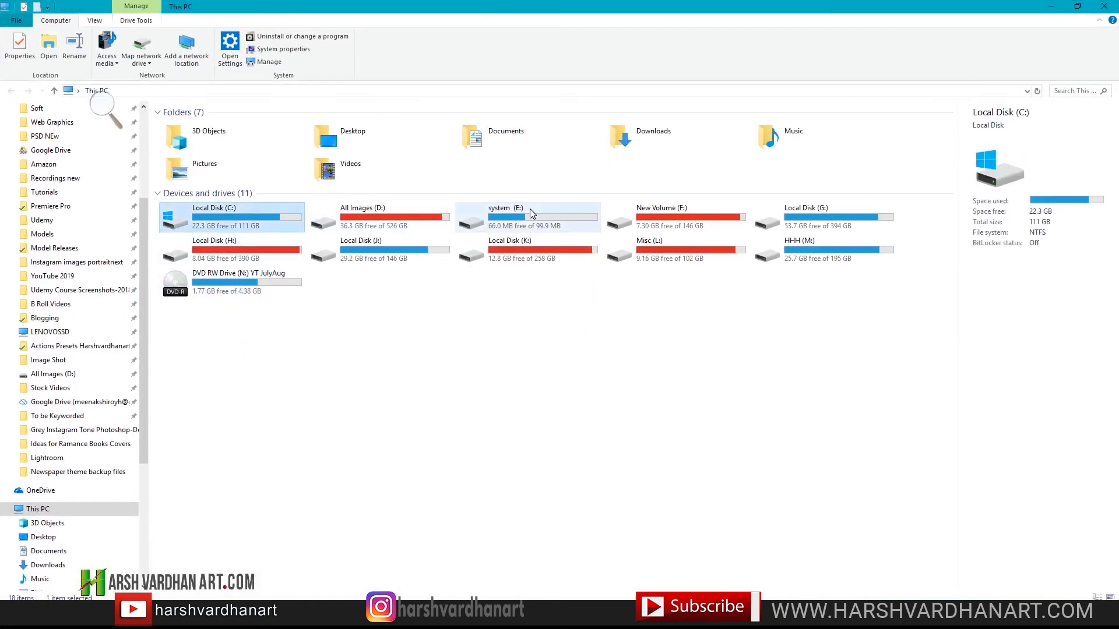
pyautogui.press('Return')
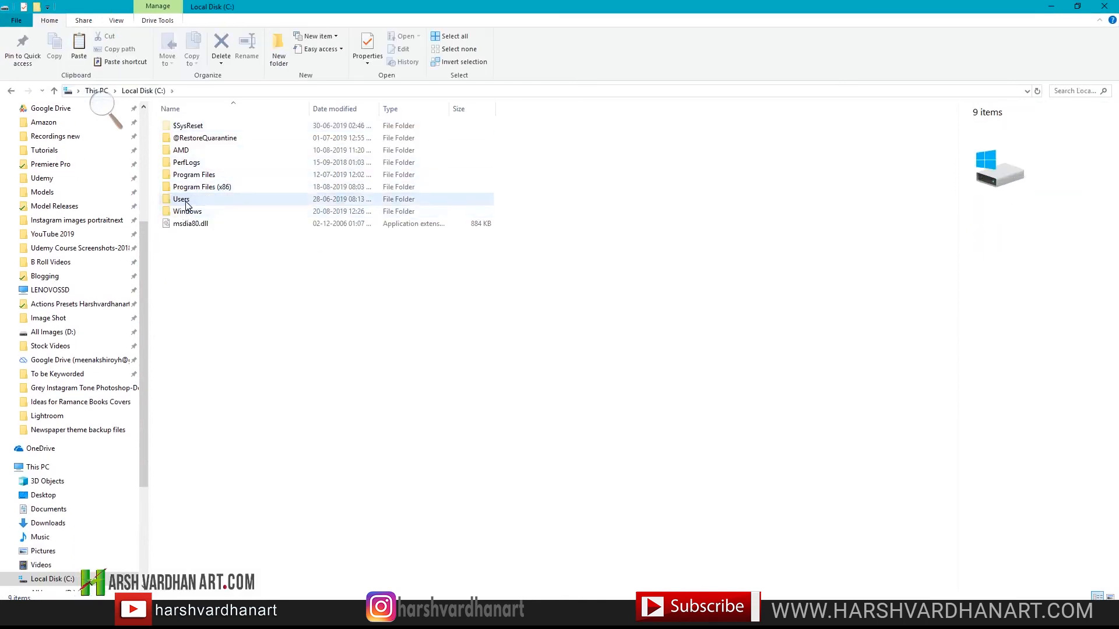
pyautogui.click(181, 199)
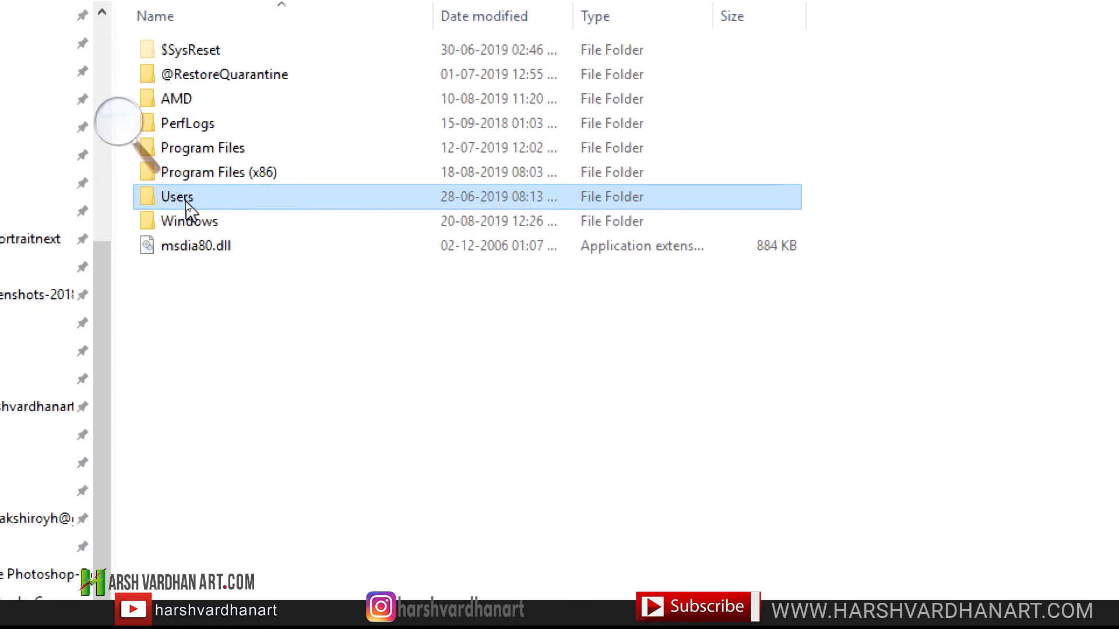
pyautogui.doubleClick(185, 200)
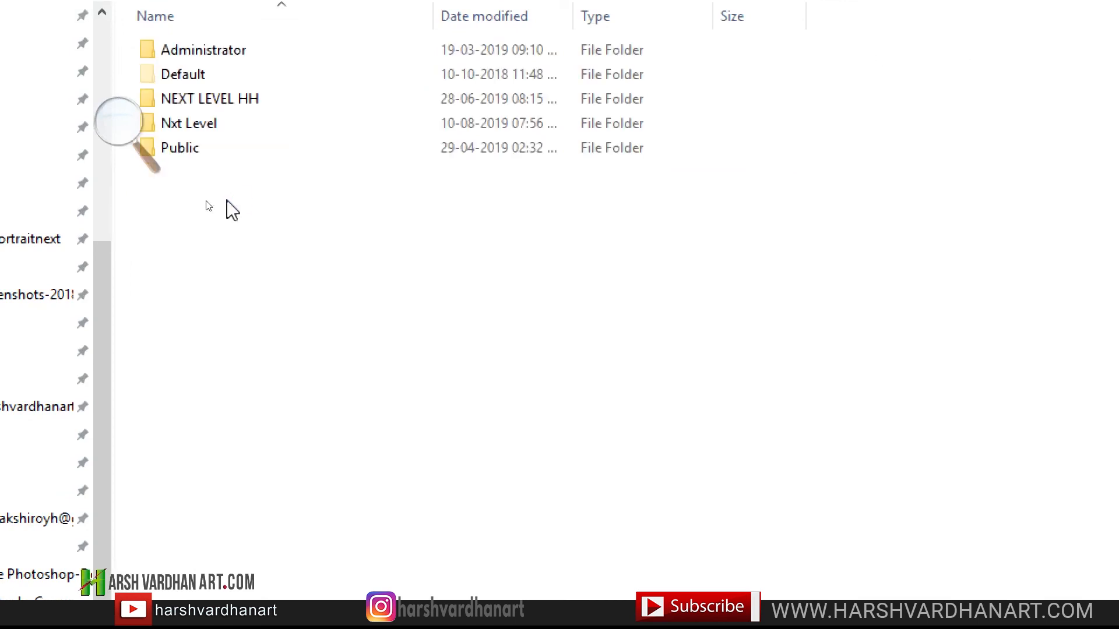
pyautogui.click(190, 127)
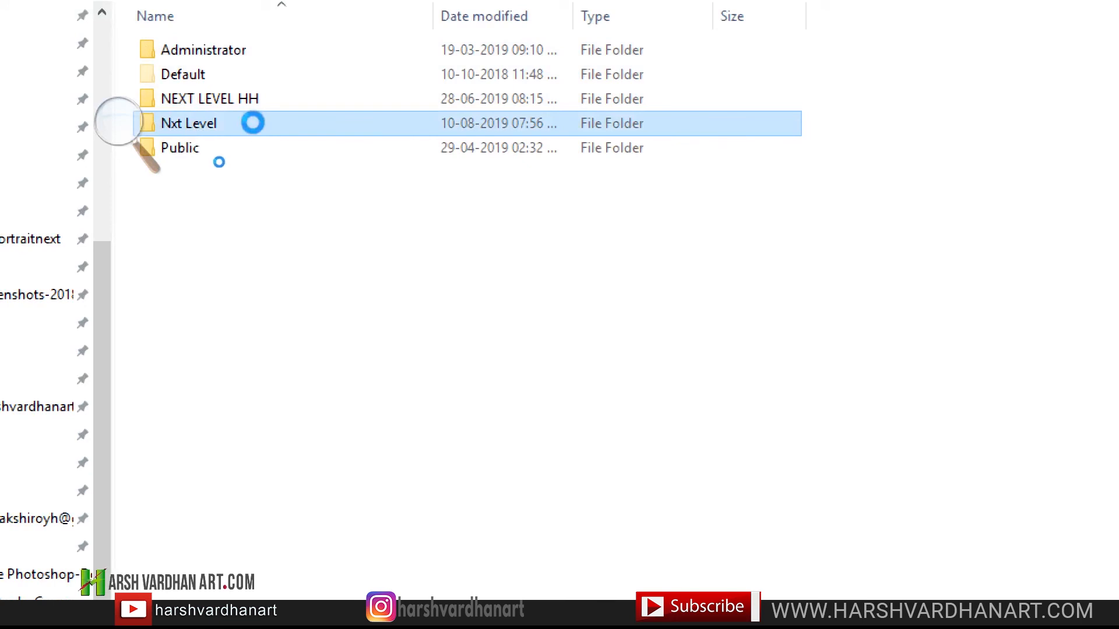